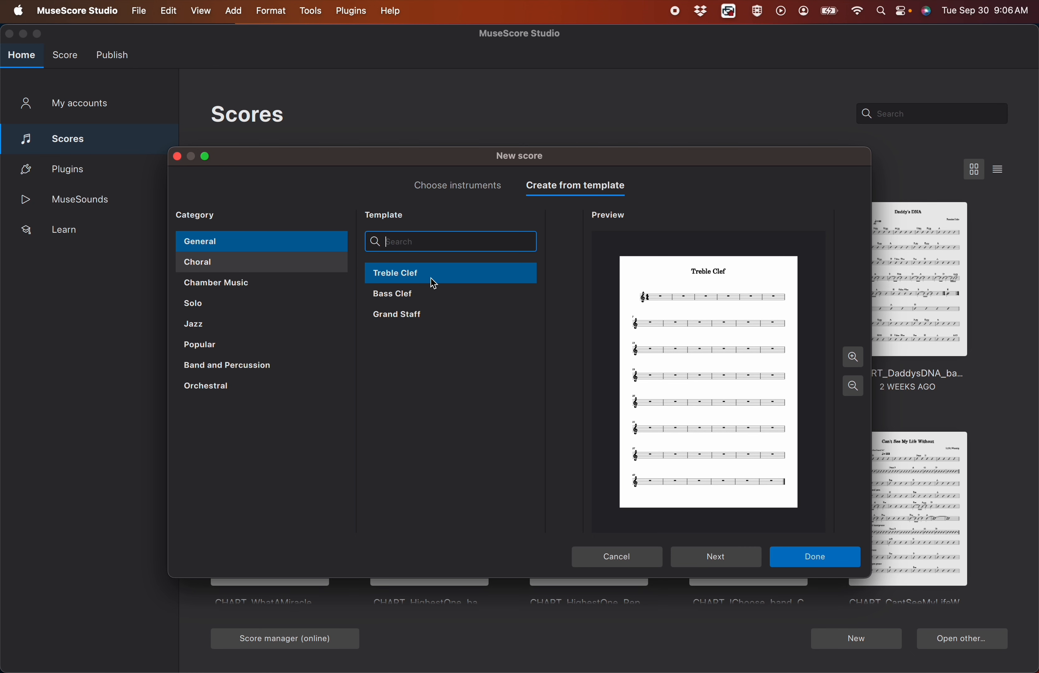
Create a score from the Treble Clef template and title it "All Day Long"
click(827, 560)
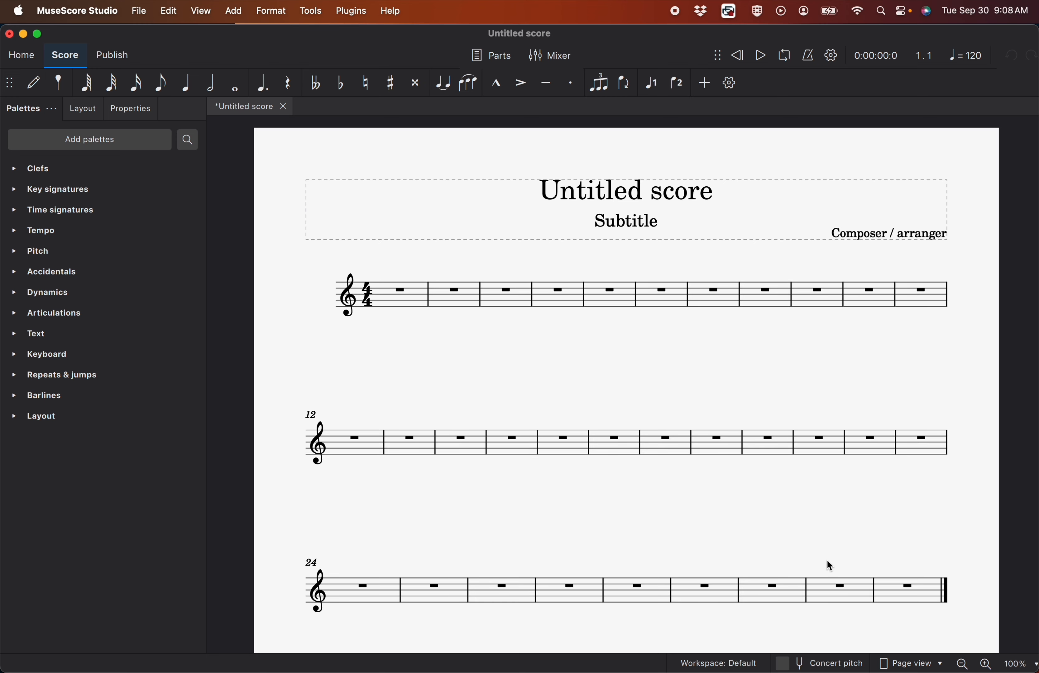
double_click(686, 193)
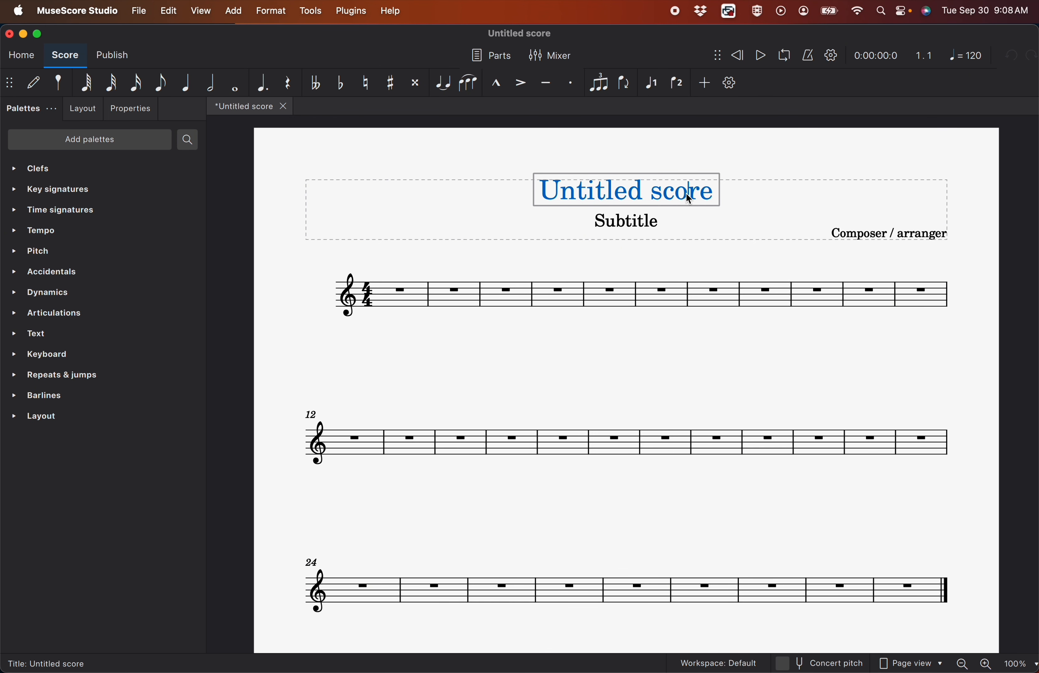
key(super+a)
text(All Day Long)
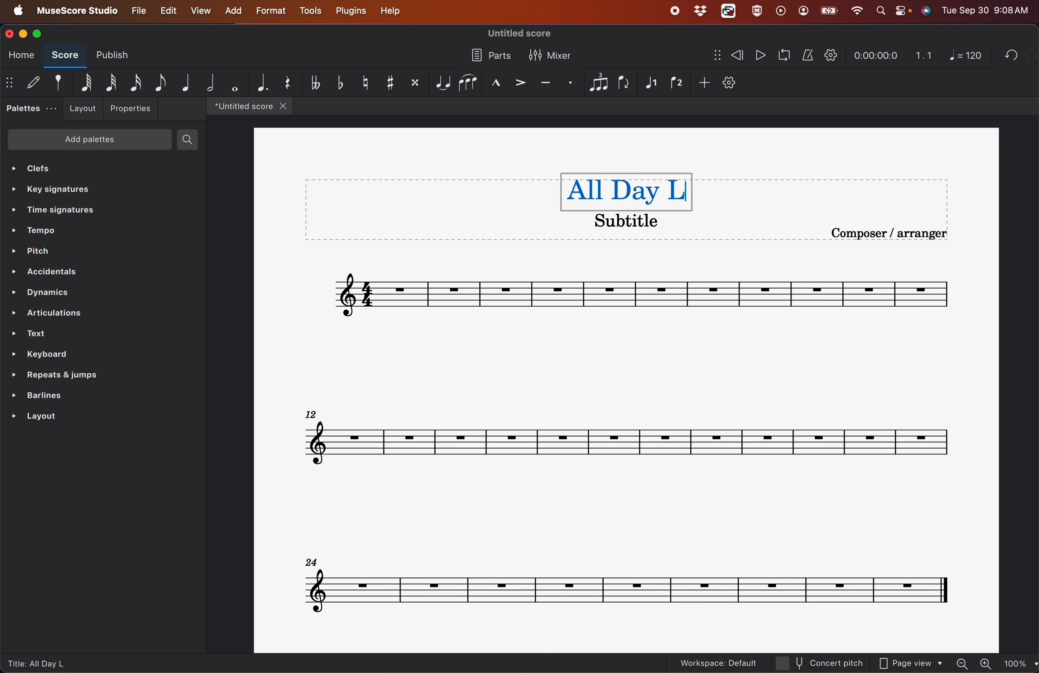
click(695, 232)
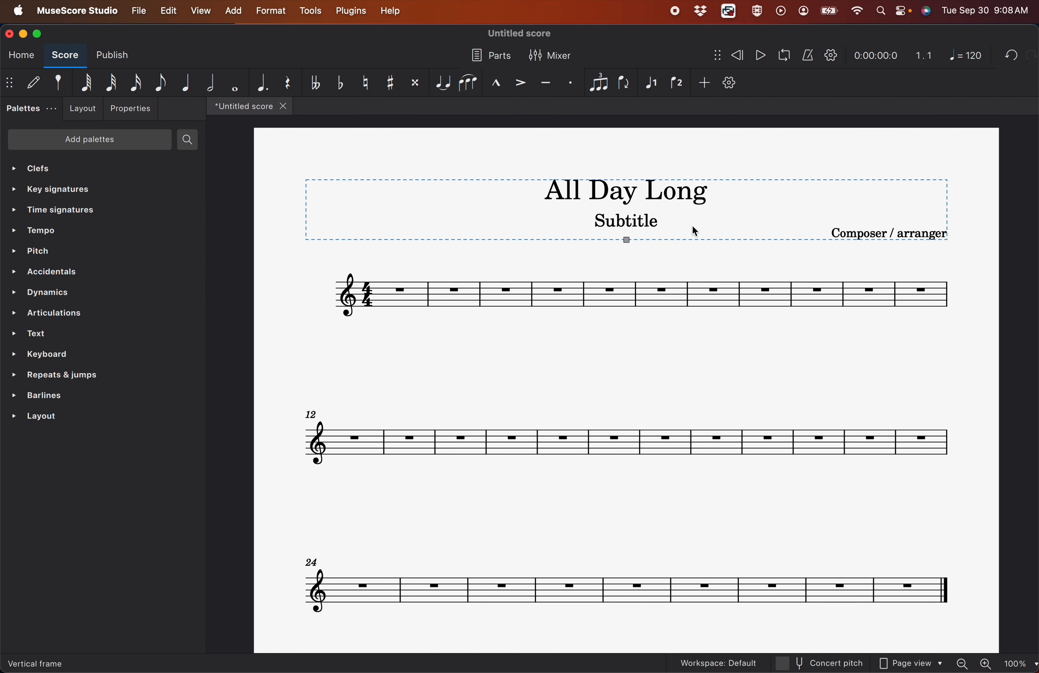
Remove the subtitle and set the composer text to "LCBC Worship"
click(632, 222)
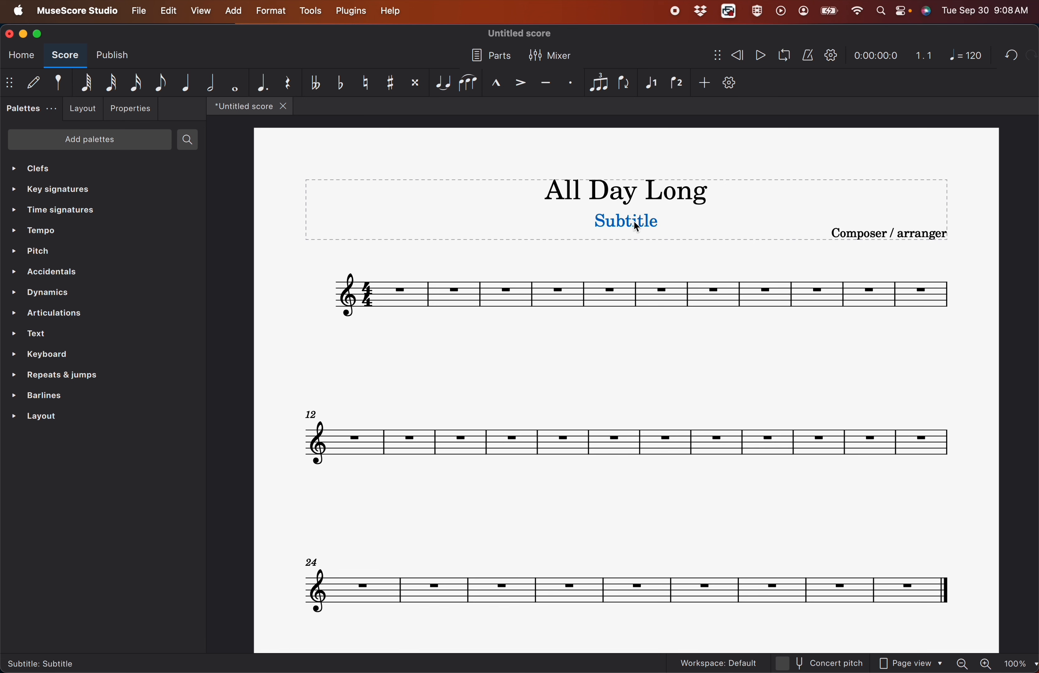
double_click(627, 222)
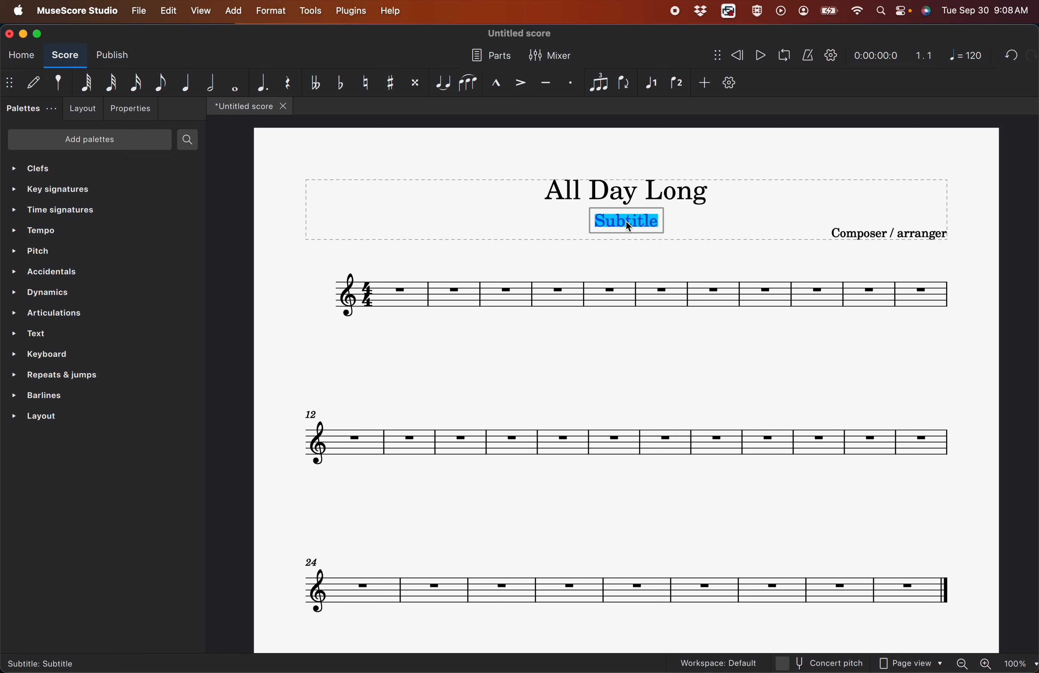
key(BackSpace)
double_click(843, 234)
text(LCBC Worship)
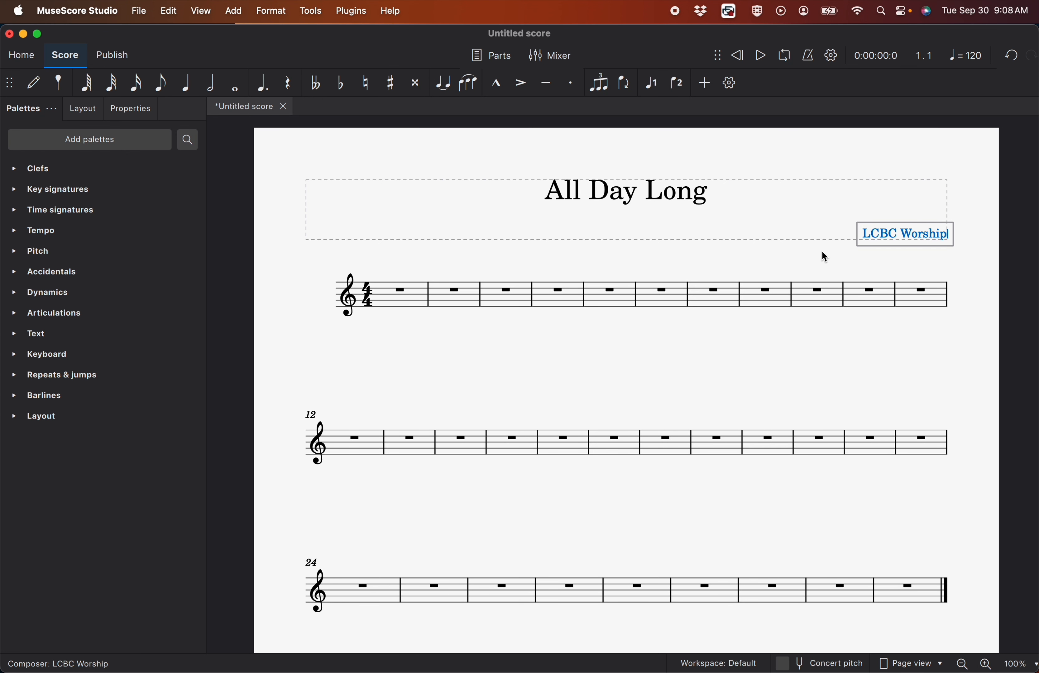
click(821, 254)
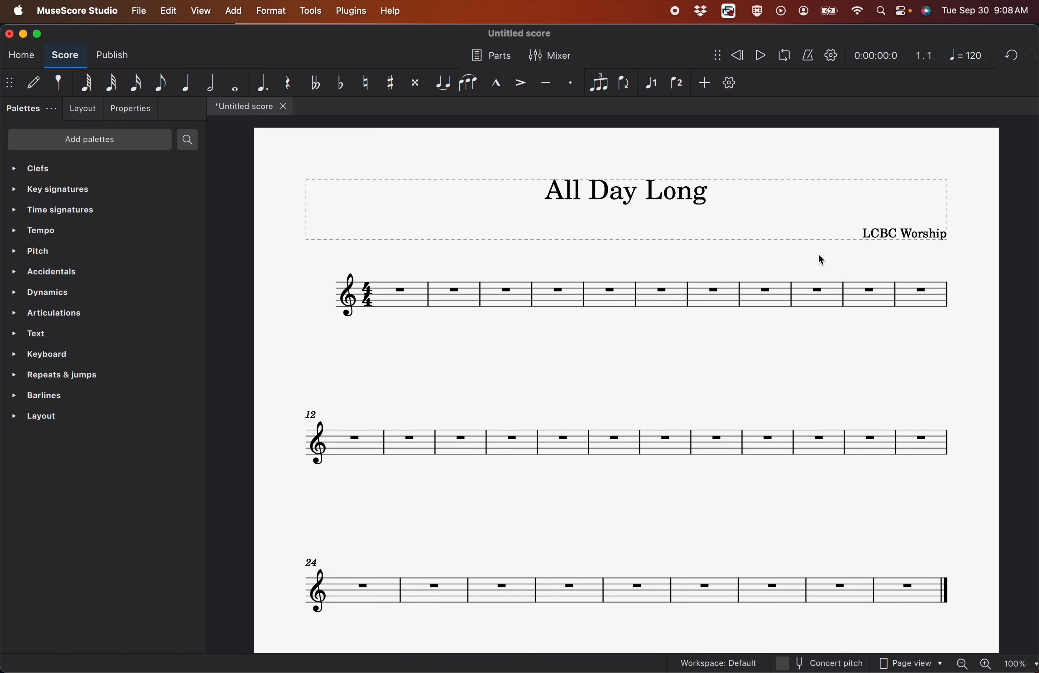
Apply the G major (one sharp) key signature starting at the first measure
click(14, 191)
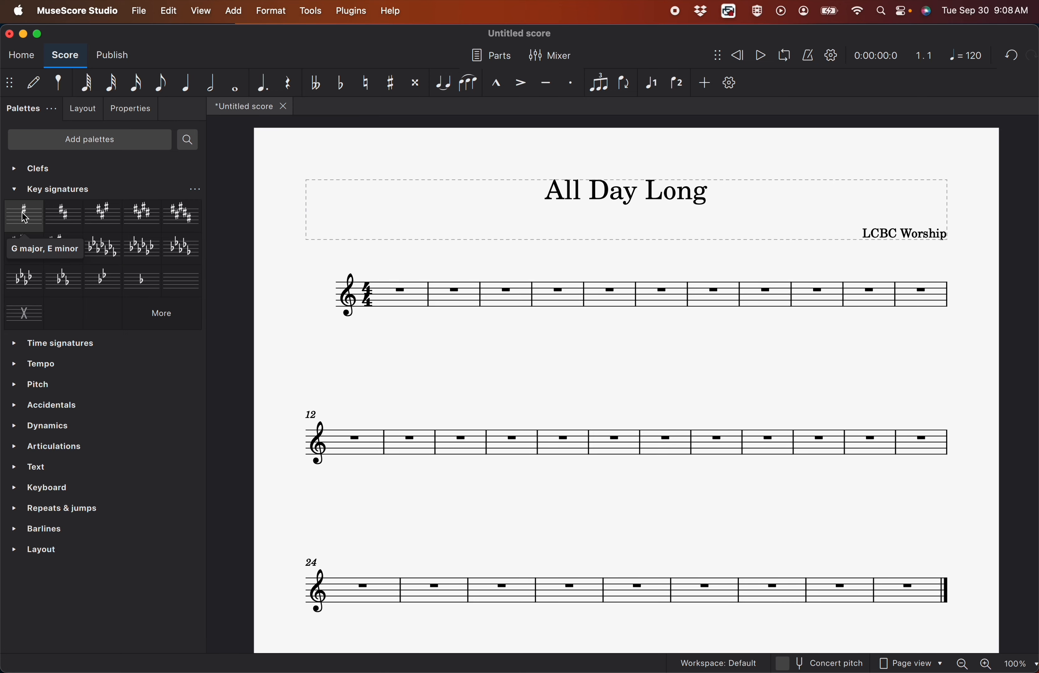
mouse_move(25, 217)
mouse_down()
mouse_move(399, 302)
mouse_move(383, 302)
mouse_up()
key(super+z)
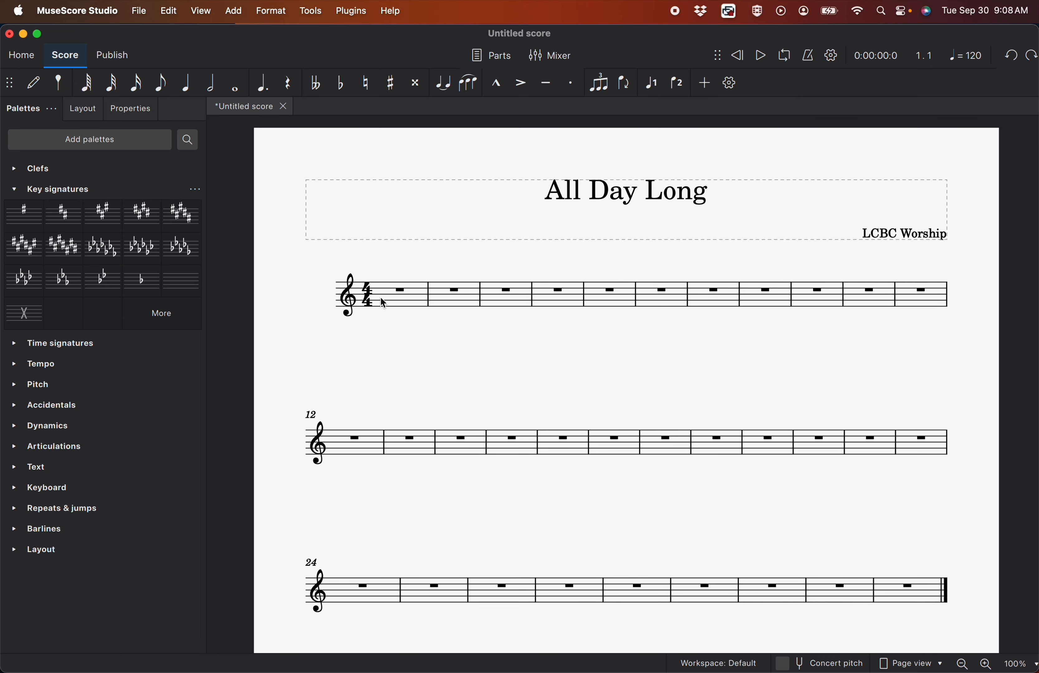
click(405, 296)
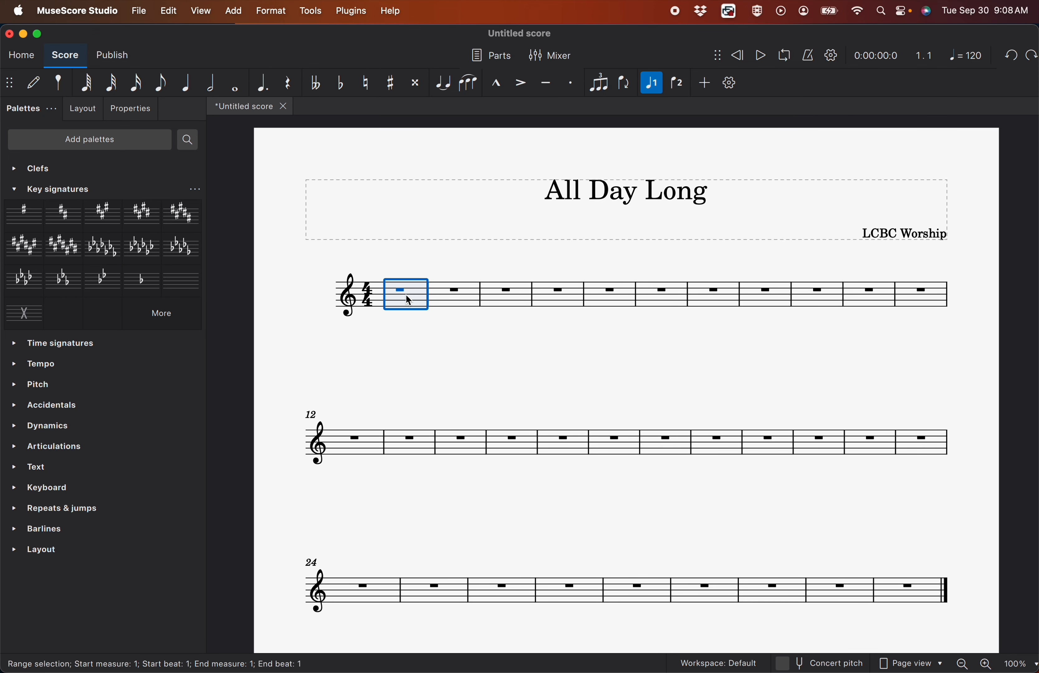
click(34, 219)
click(14, 190)
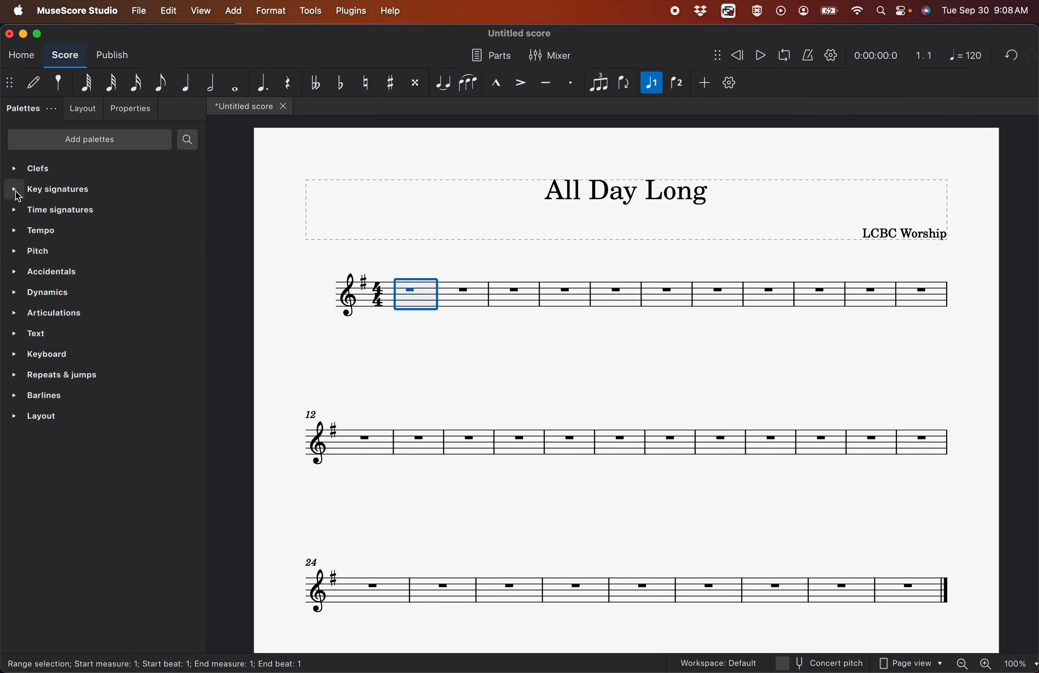
Try out other time signatures, including 2/4, at the start of the score and undo them
click(15, 213)
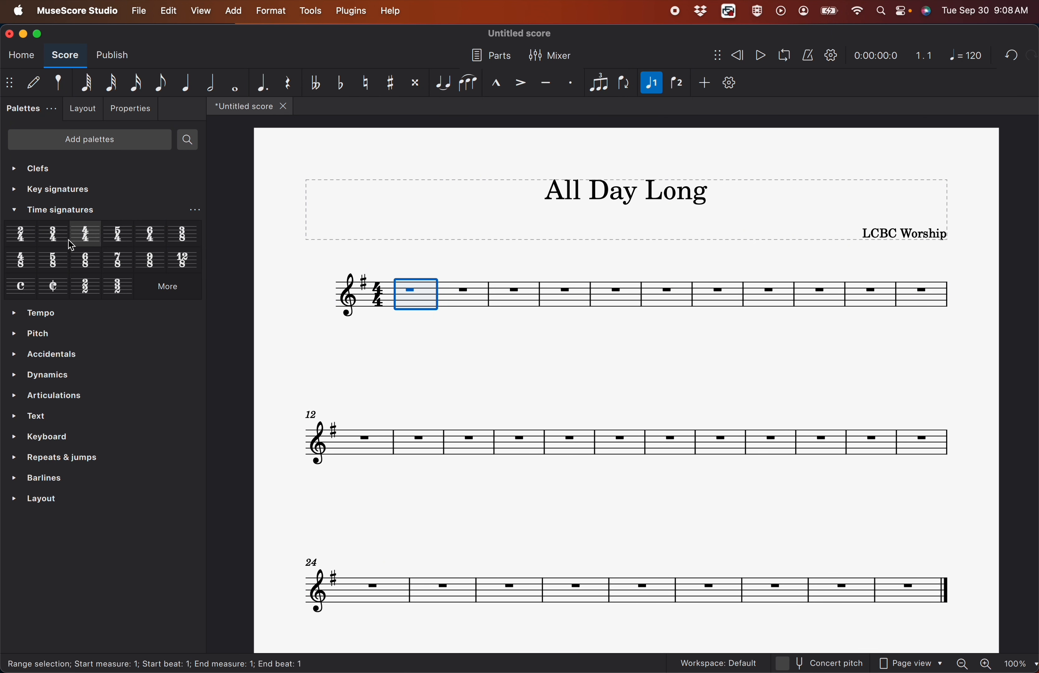
drag(64, 238, 374, 291)
key(super+z)
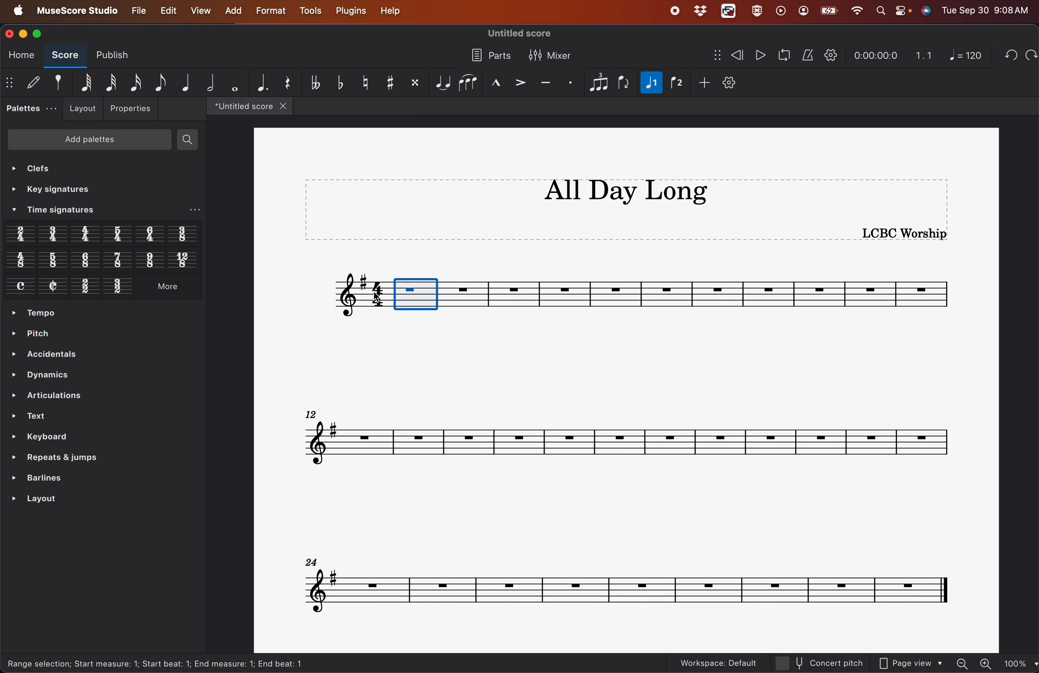
click(18, 236)
key(super+z)
click(14, 210)
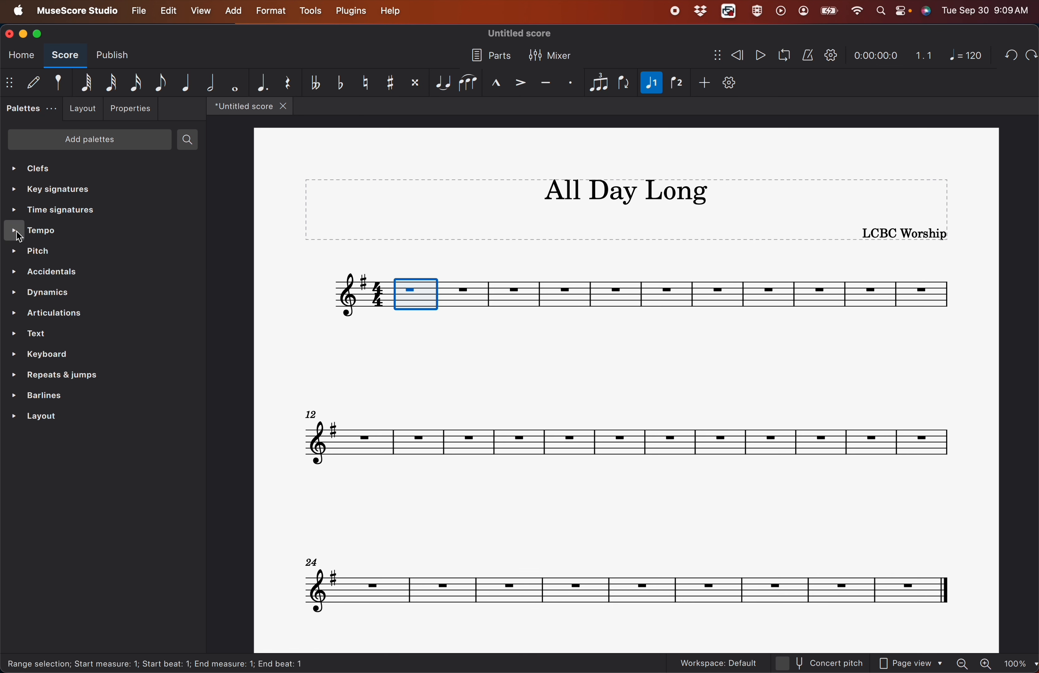
Add a quarter-note tempo marking at the first measure and set it to 94
click(18, 232)
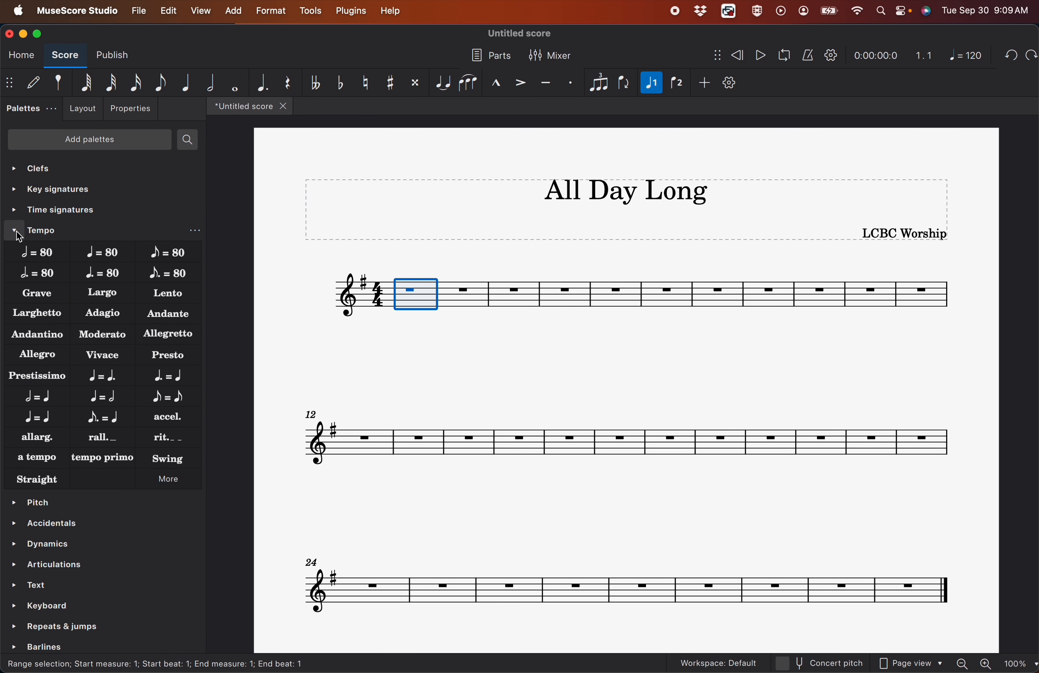
click(103, 252)
double_click(406, 265)
key(BackSpace)
key(BackSpace)
text(94)
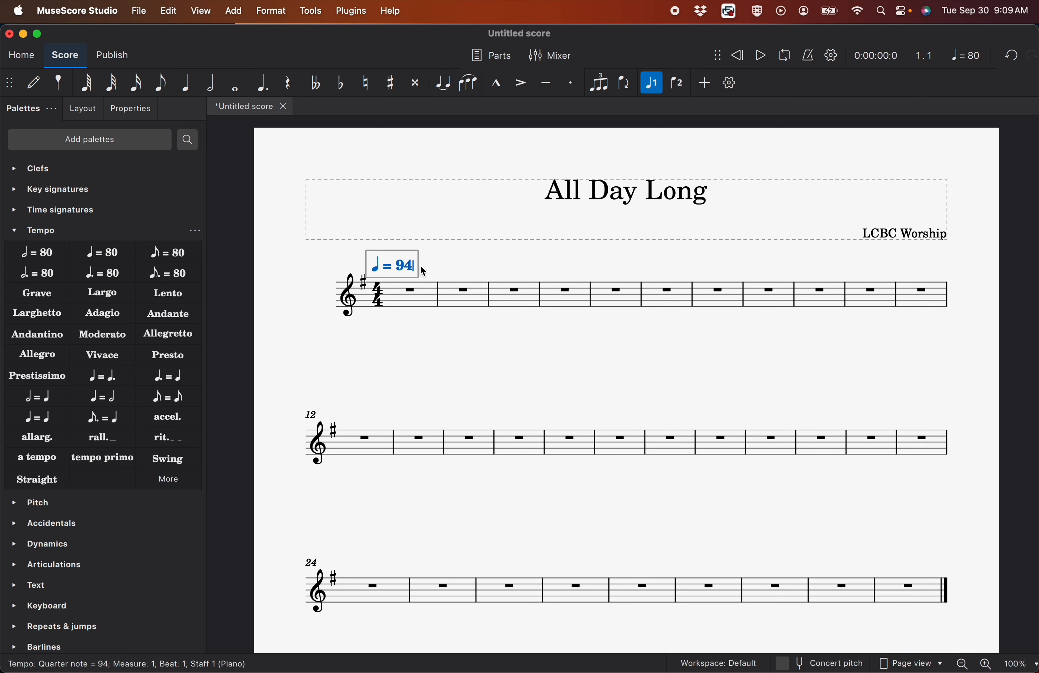
click(443, 271)
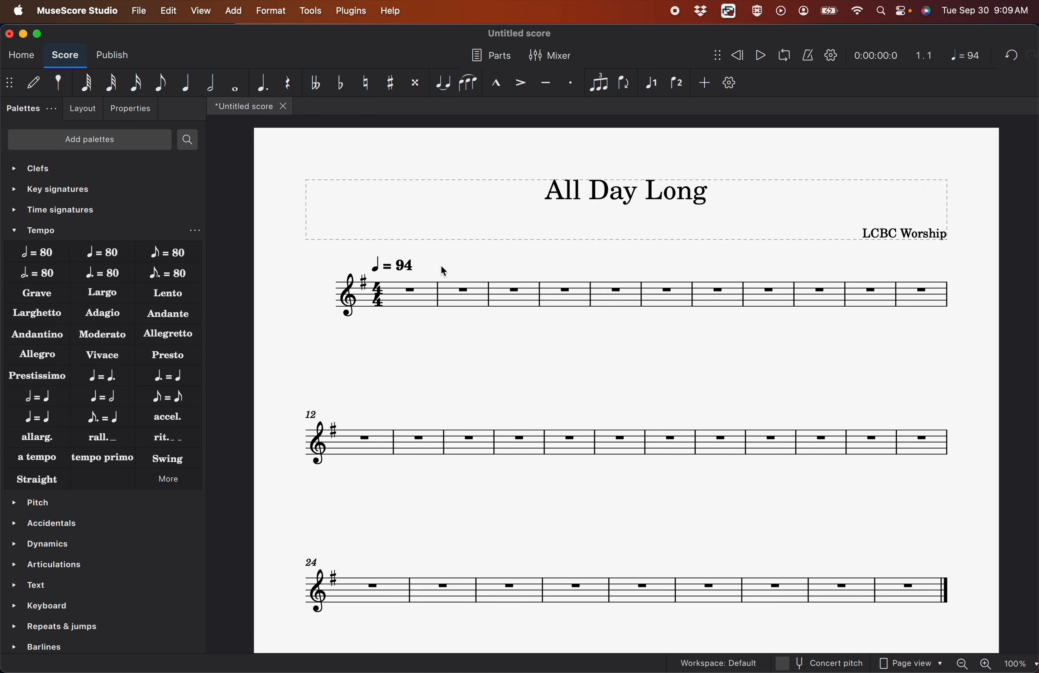
click(16, 231)
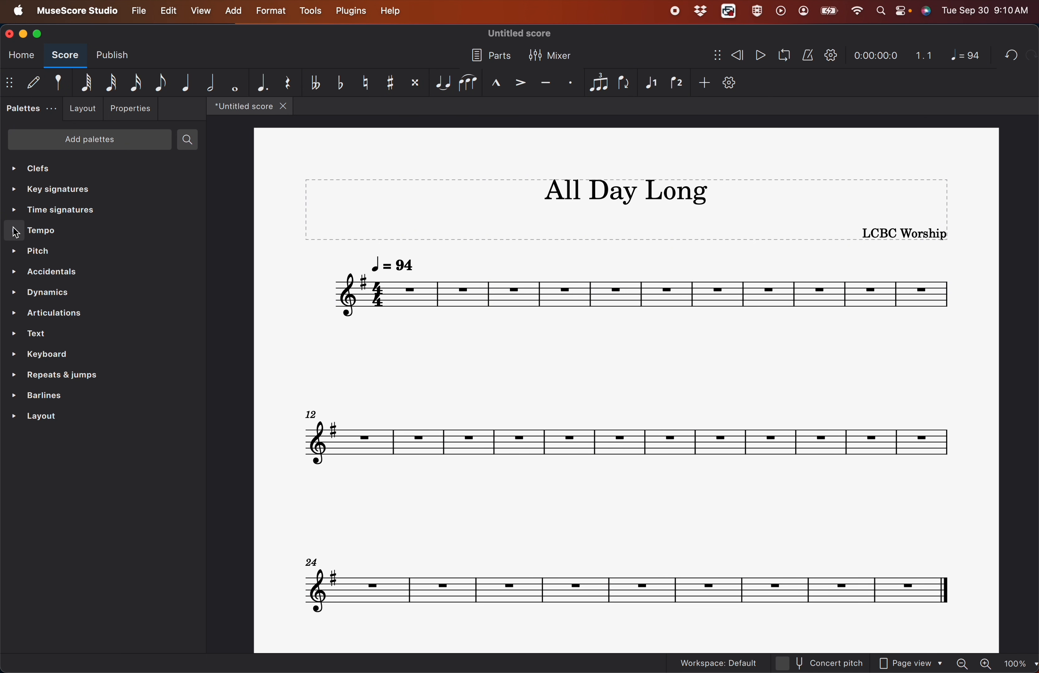
Add a system break after measure 5
click(607, 317)
click(616, 310)
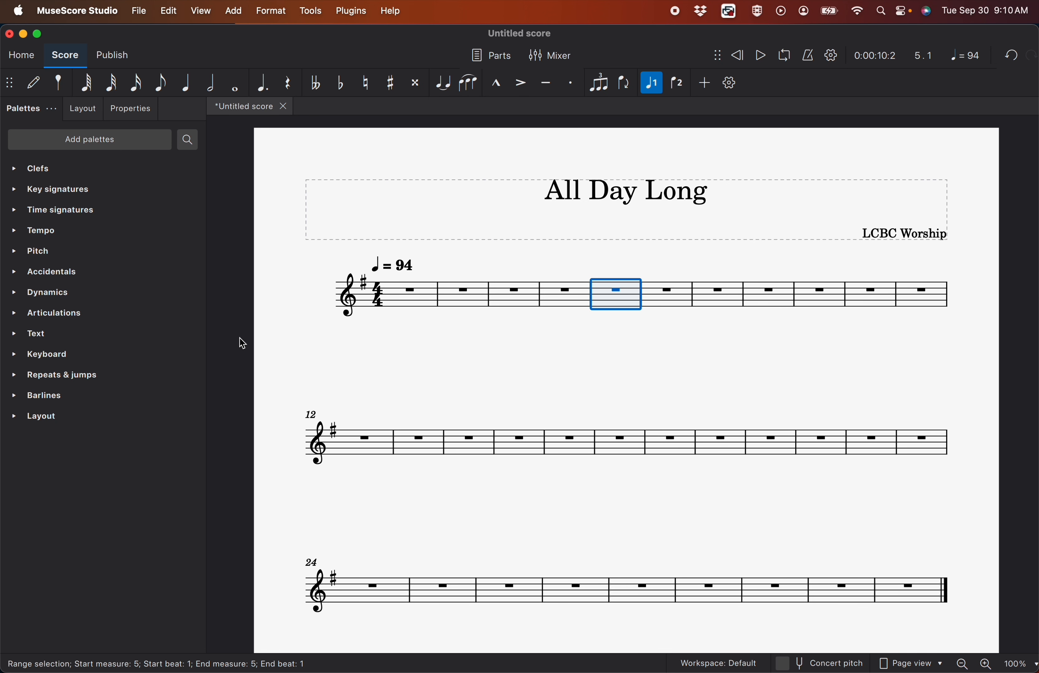
click(12, 418)
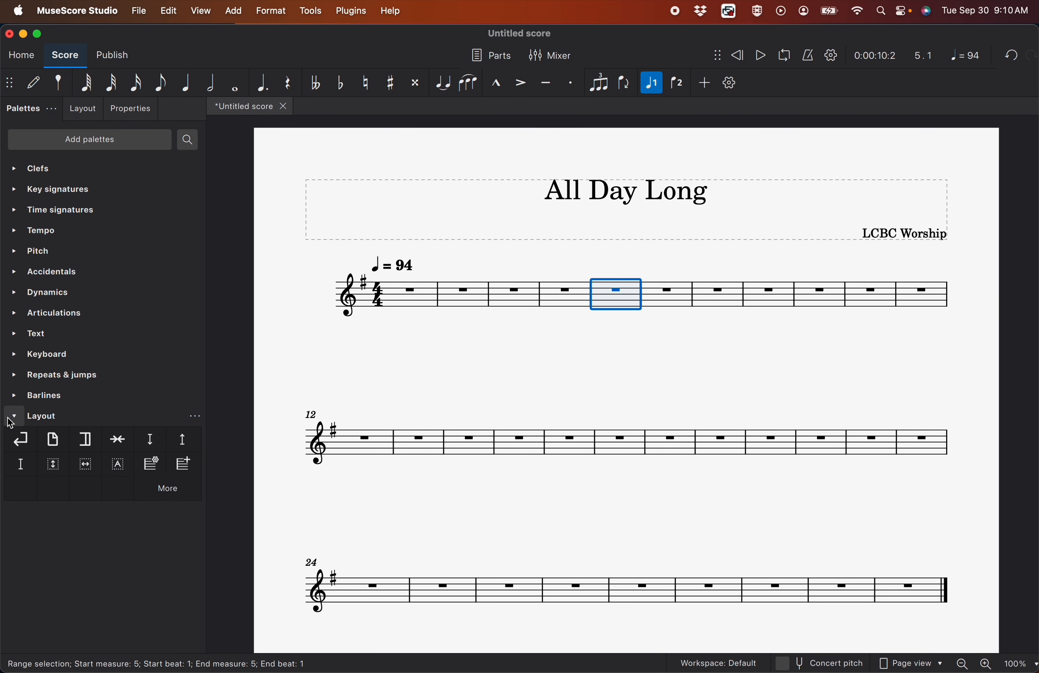
click(27, 443)
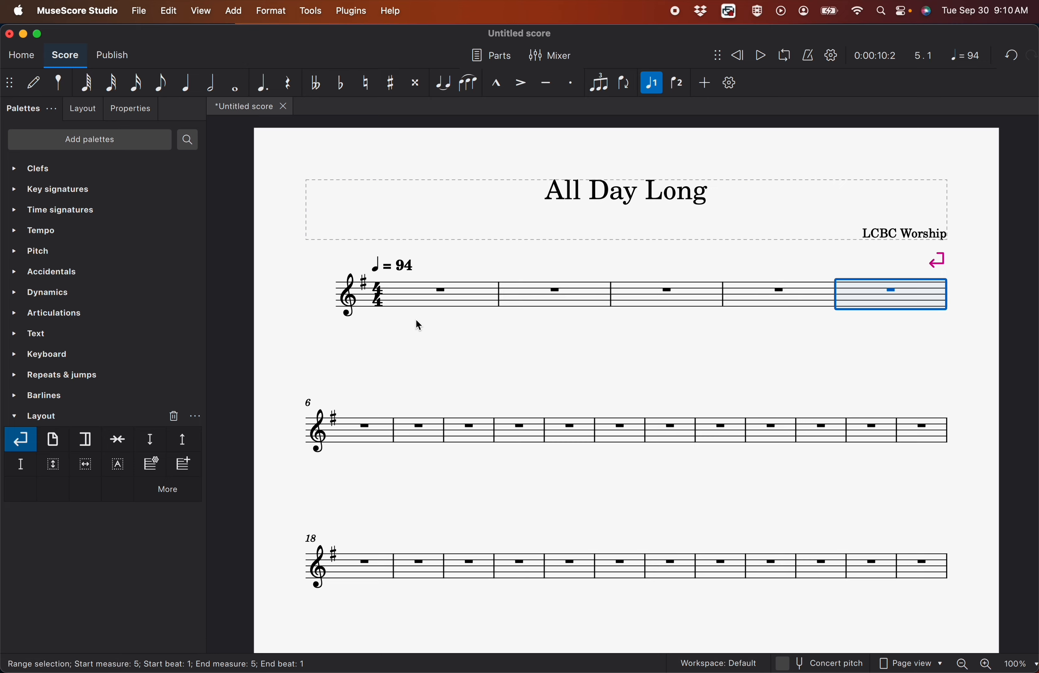
Add a rehearsal mark at measure 2 and label it "INTRO"
click(518, 301)
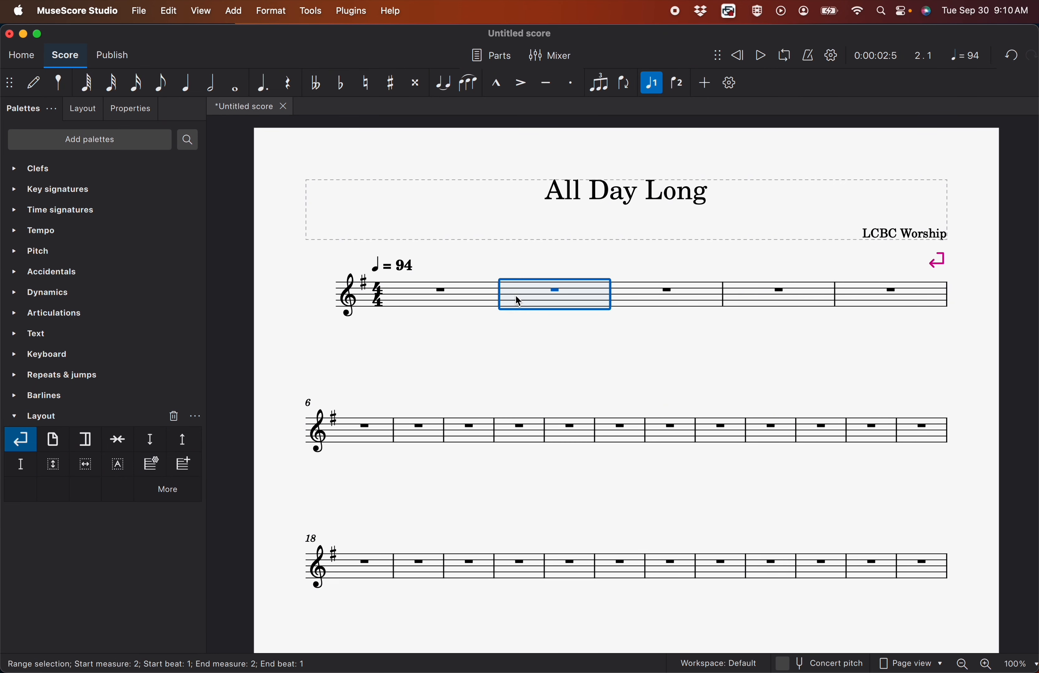
click(15, 340)
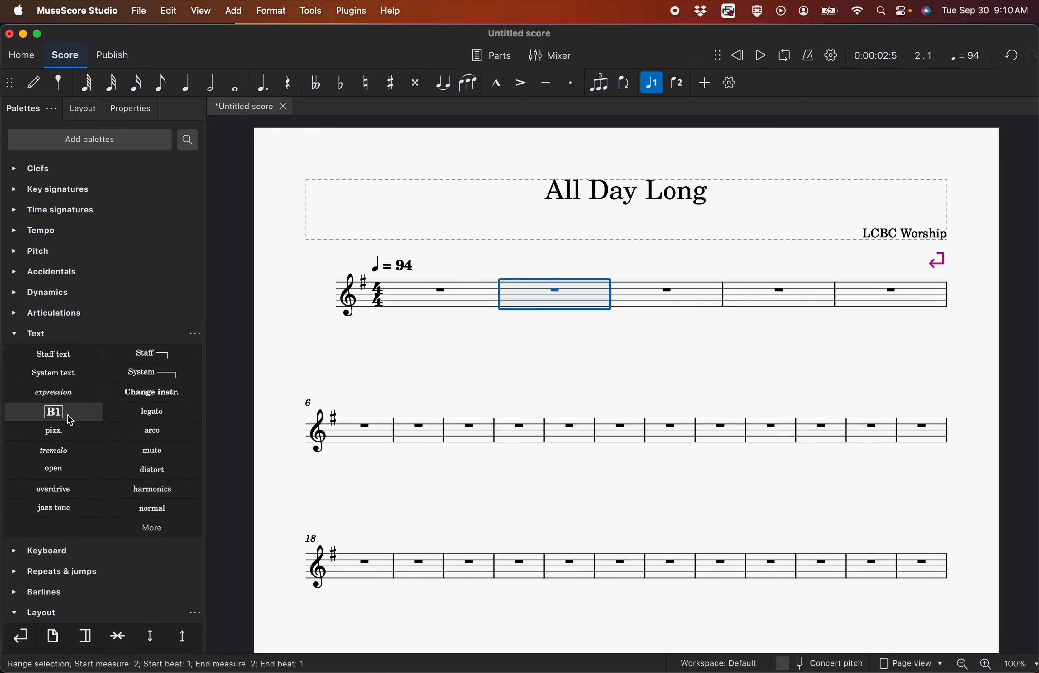
drag(69, 420, 521, 280)
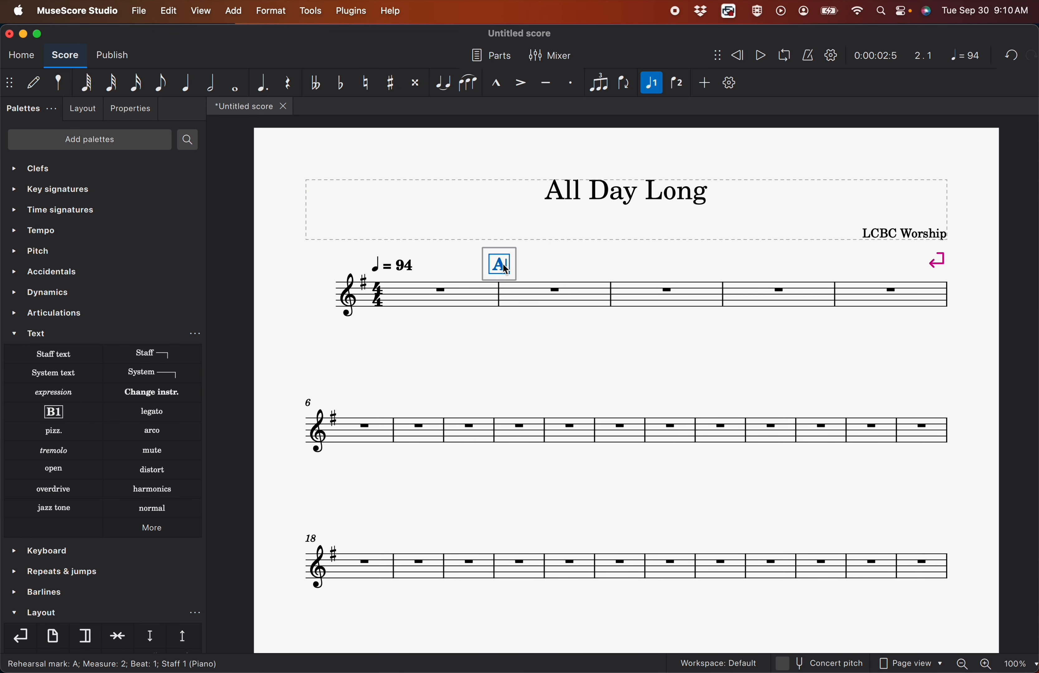
key(BackSpace)
text(INTRO)
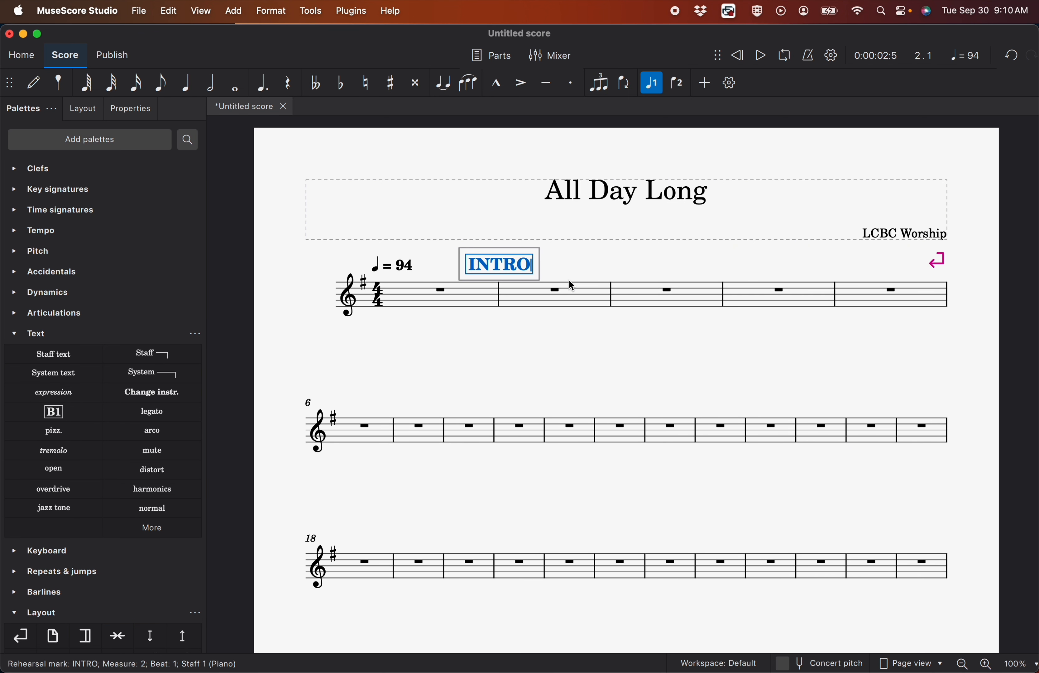
click(562, 265)
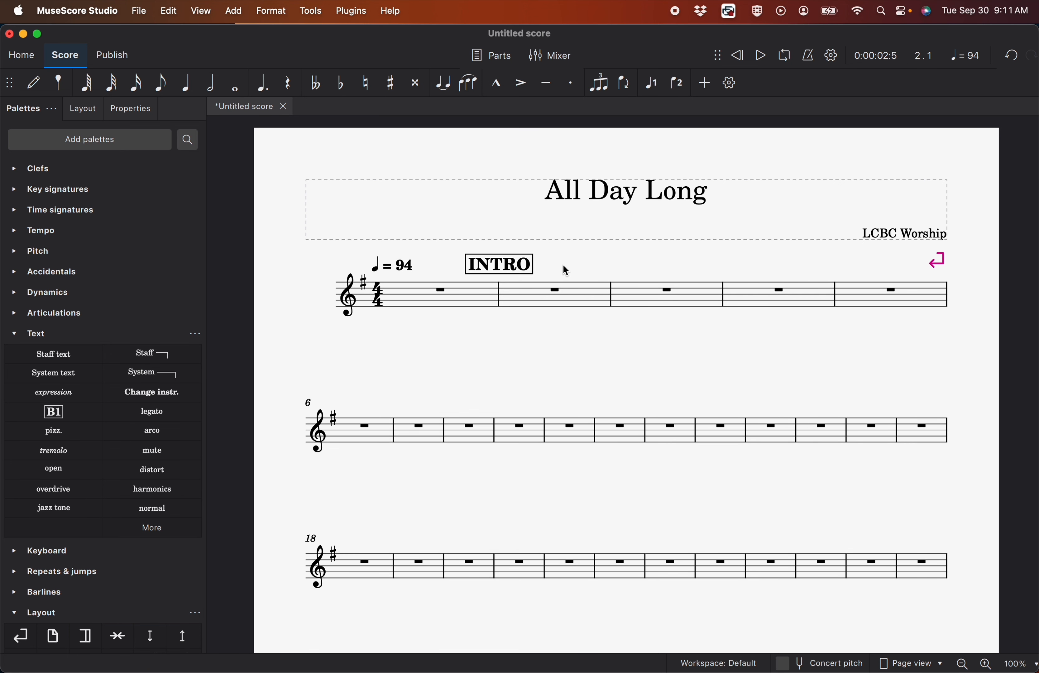
Add a rehearsal mark at measure 6 and label it "VERSE 1"
drag(53, 411, 338, 400)
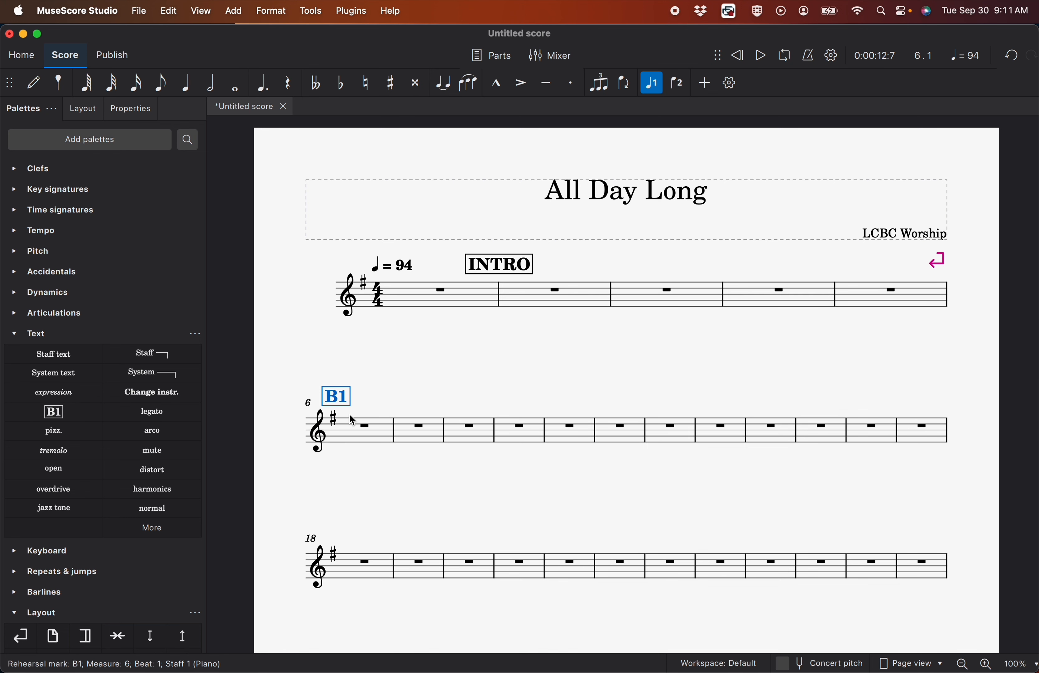
double_click(338, 400)
key(BackSpace)
text(VERSE)
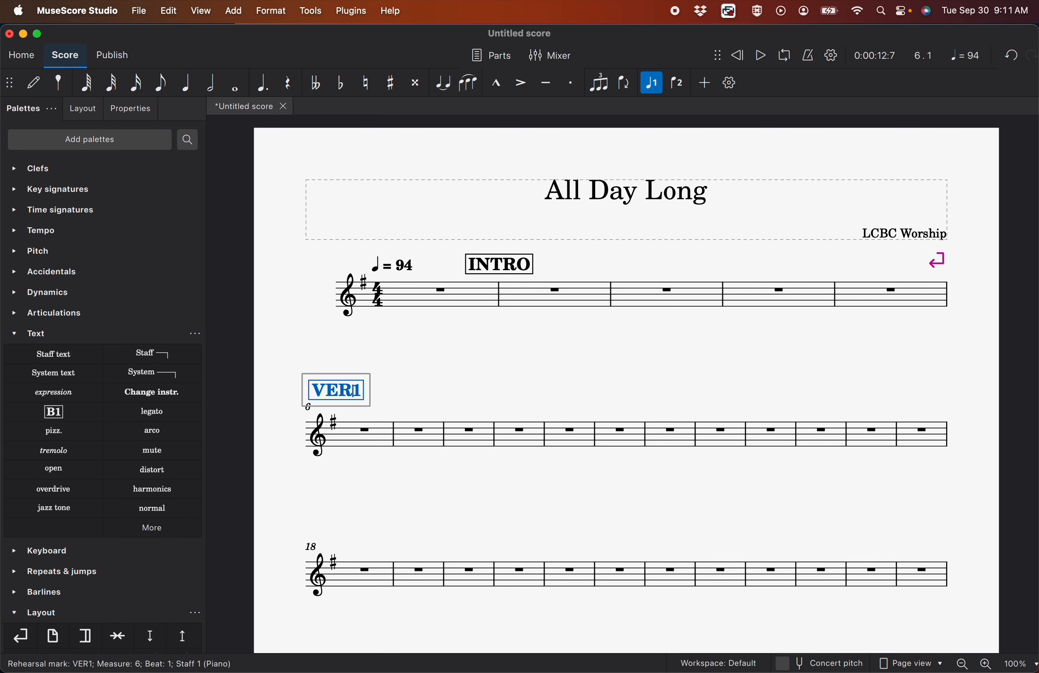
click(411, 400)
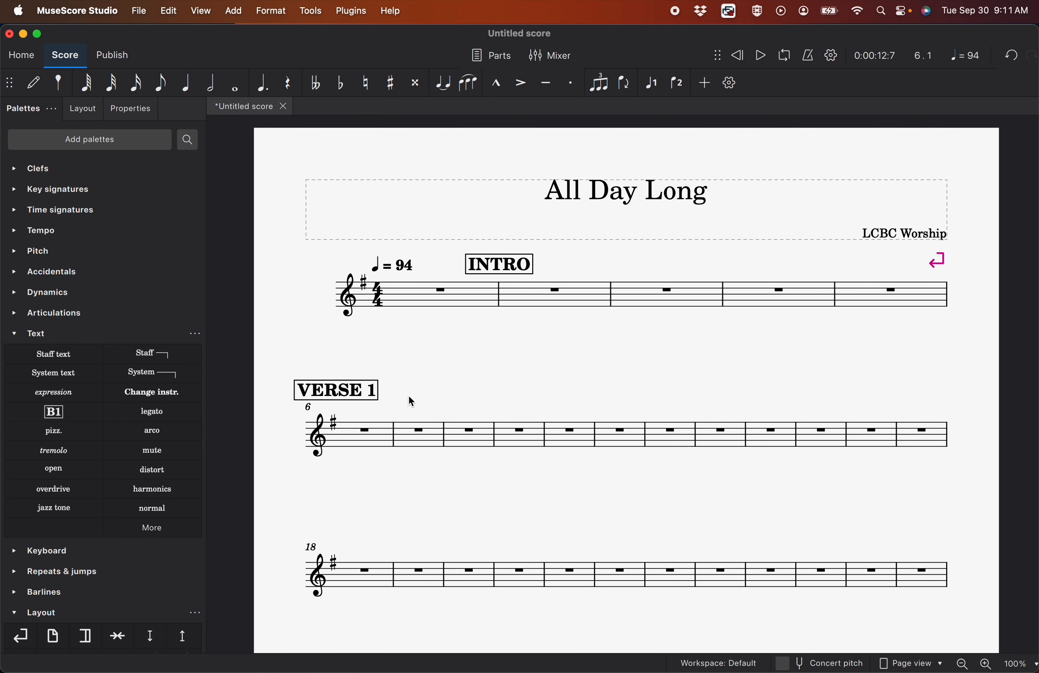
Add a system break after measure 13 so the verse line holds eight measures
scroll(63, 581, down, 3)
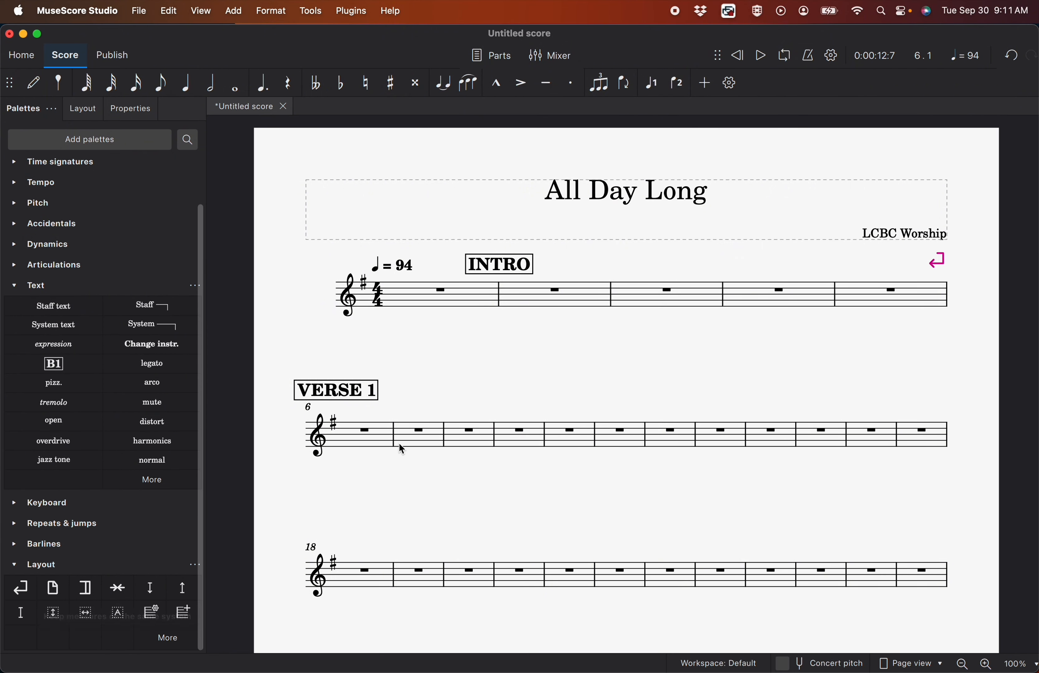
click(710, 439)
click(21, 588)
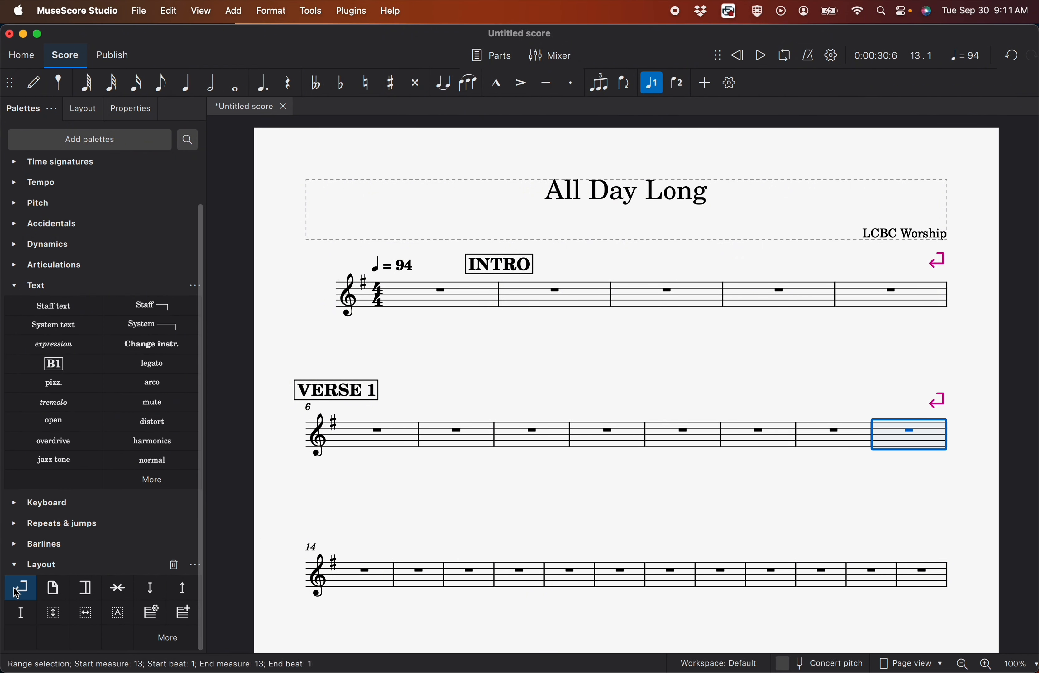
click(455, 368)
Add a rehearsal mark at measure 14 and label it "CHORUS 1"
drag(53, 364, 340, 559)
double_click(339, 545)
text(CHORUS 1)
click(366, 481)
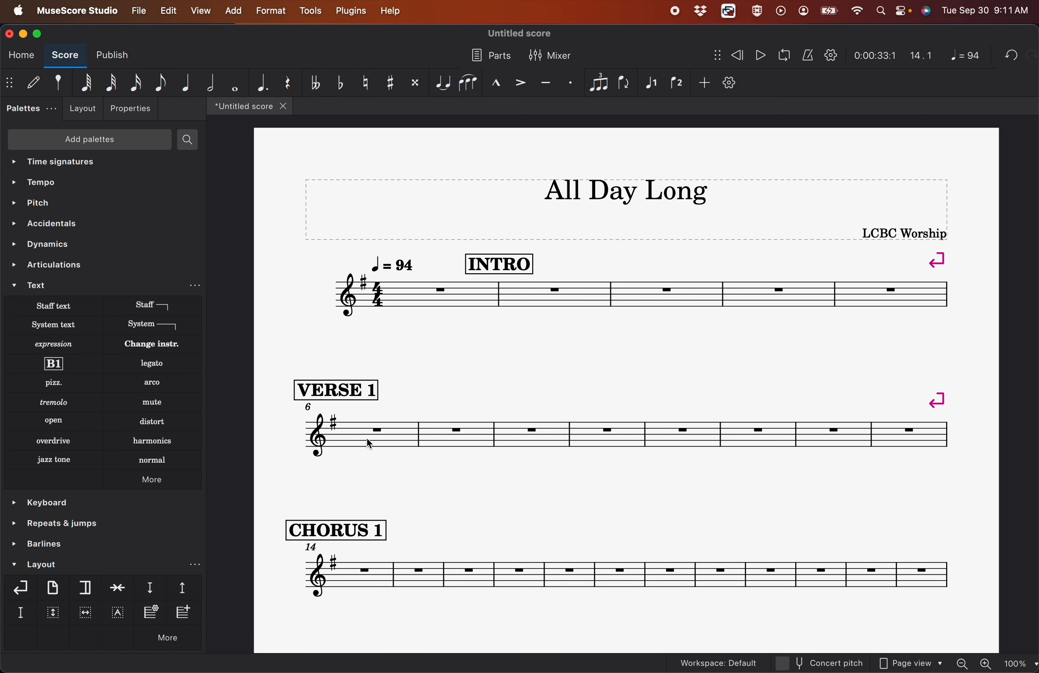
Enclose the VERSE 1 line in repeat signs, with the start repeat at measure 6 and the end repeat at measure 13
click(17, 531)
scroll(17, 516, down, 3)
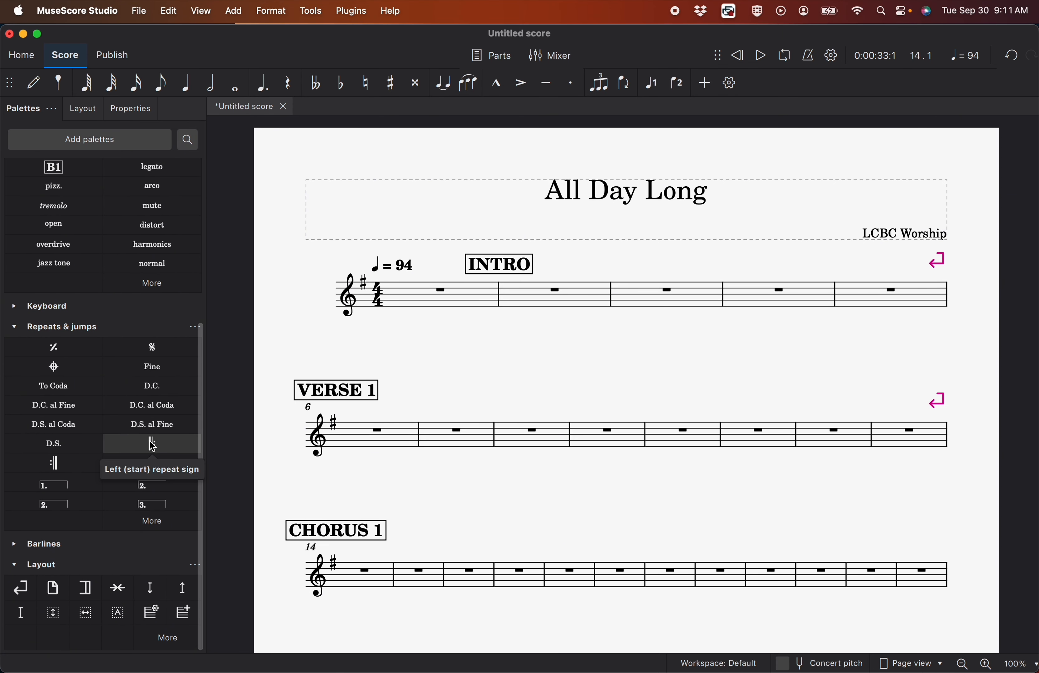
drag(152, 444, 343, 426)
drag(53, 463, 942, 429)
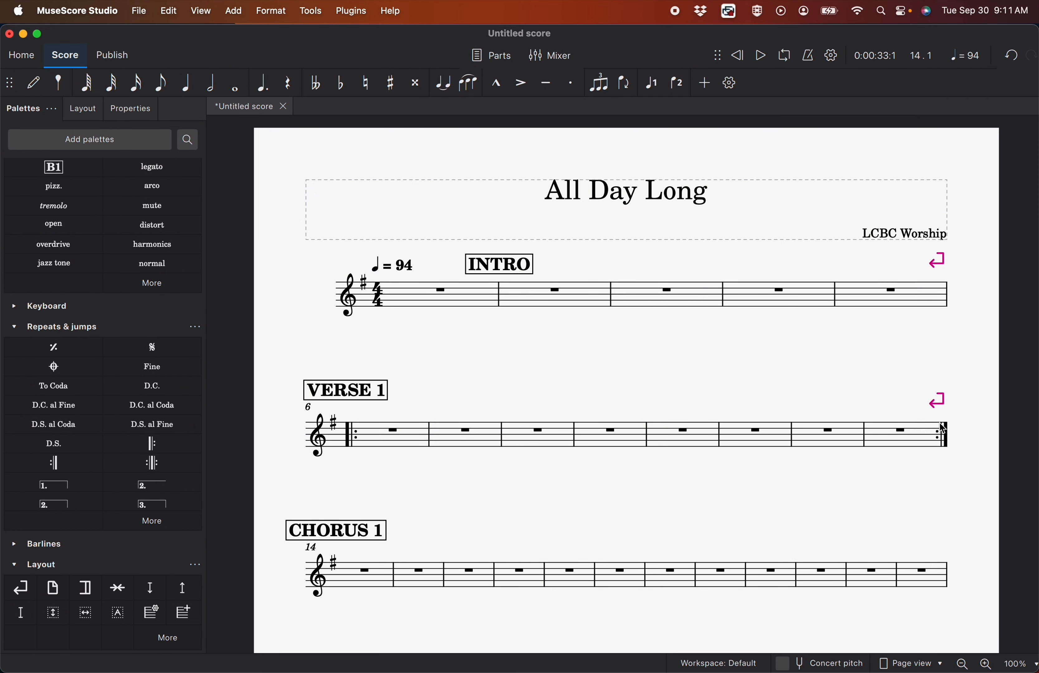
Add a system break after measure 21 so the CHORUS 1 line holds eight measures
scroll(824, 378, down, 2)
click(743, 491)
click(20, 588)
scroll(528, 514, down, 4)
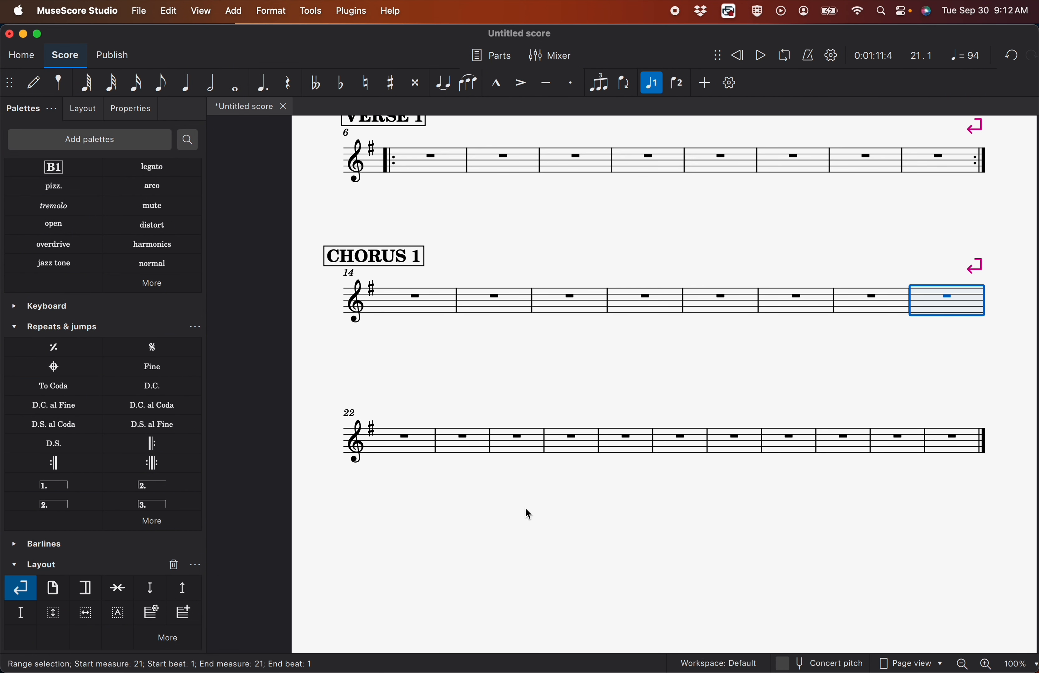
Add a rehearsal mark labelled "INTERLUDE" at measure 22 and a system break after measure 25
drag(54, 167, 372, 423)
double_click(375, 409)
text(INTERLUDE)
click(491, 404)
click(564, 442)
click(20, 588)
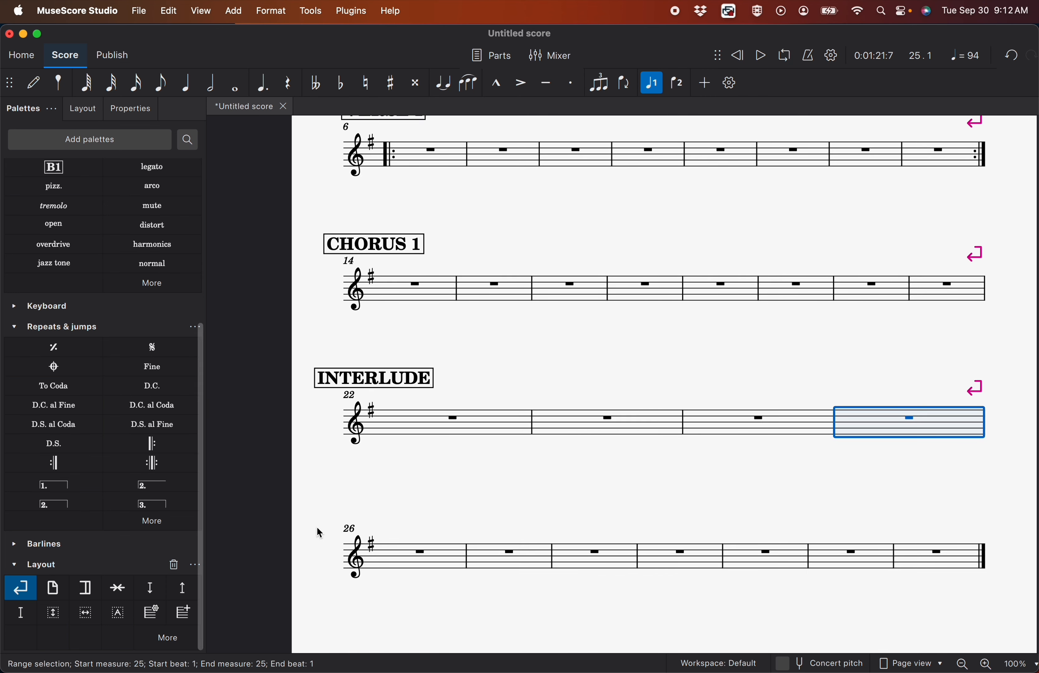
Insert 50 measures at the end of the score
scroll(435, 497, down, 1)
scroll(434, 497, up, 1)
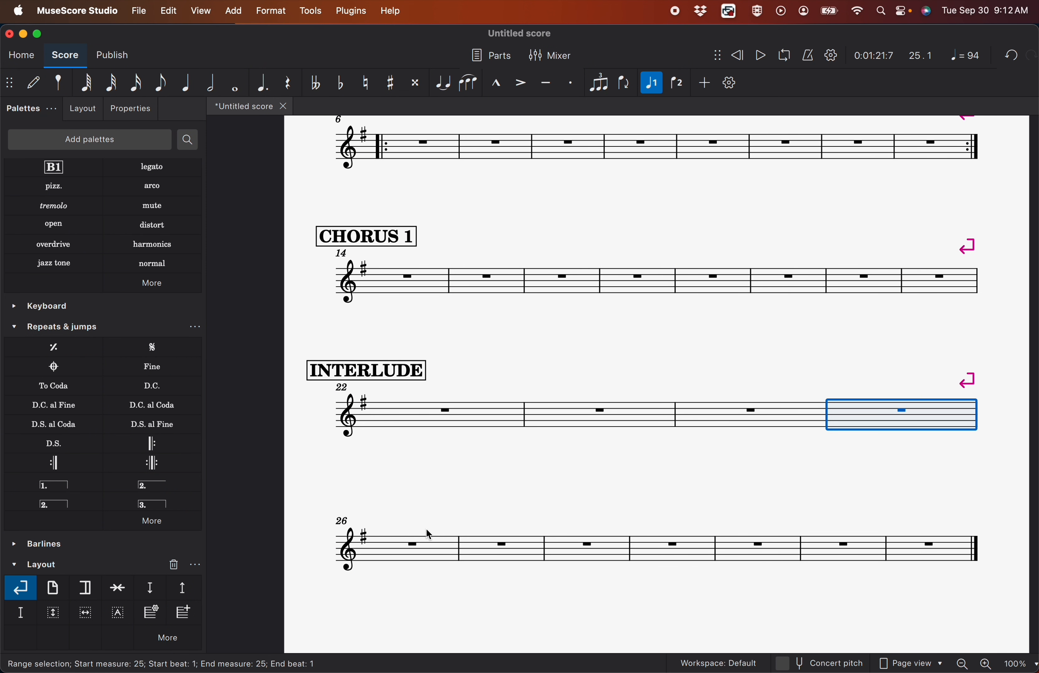
click(235, 11)
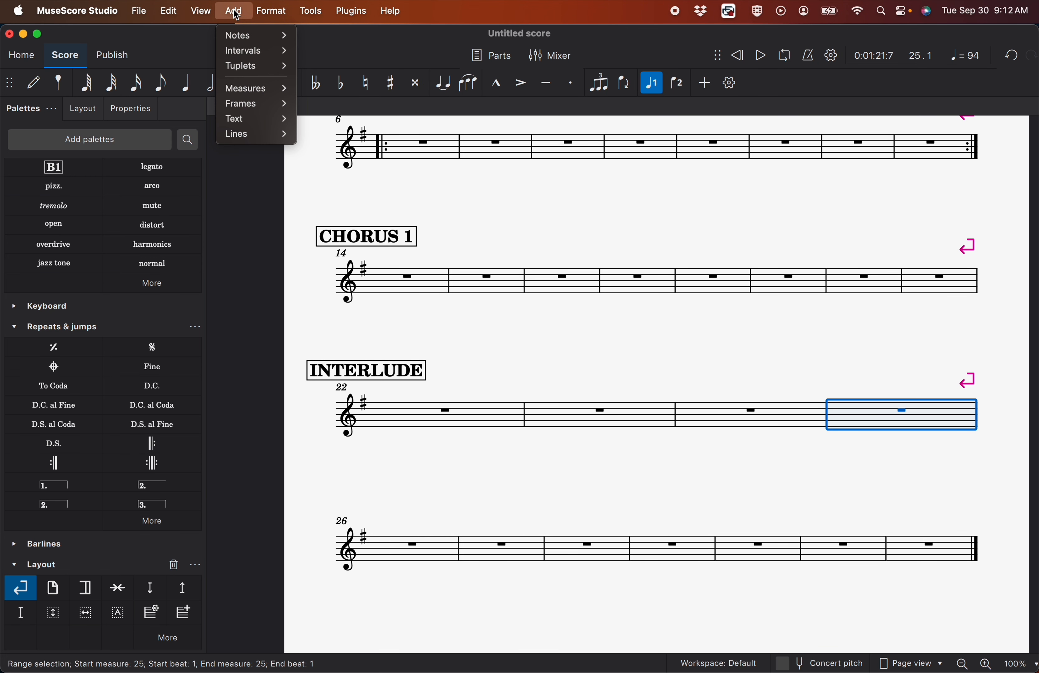
mouse_move(238, 98)
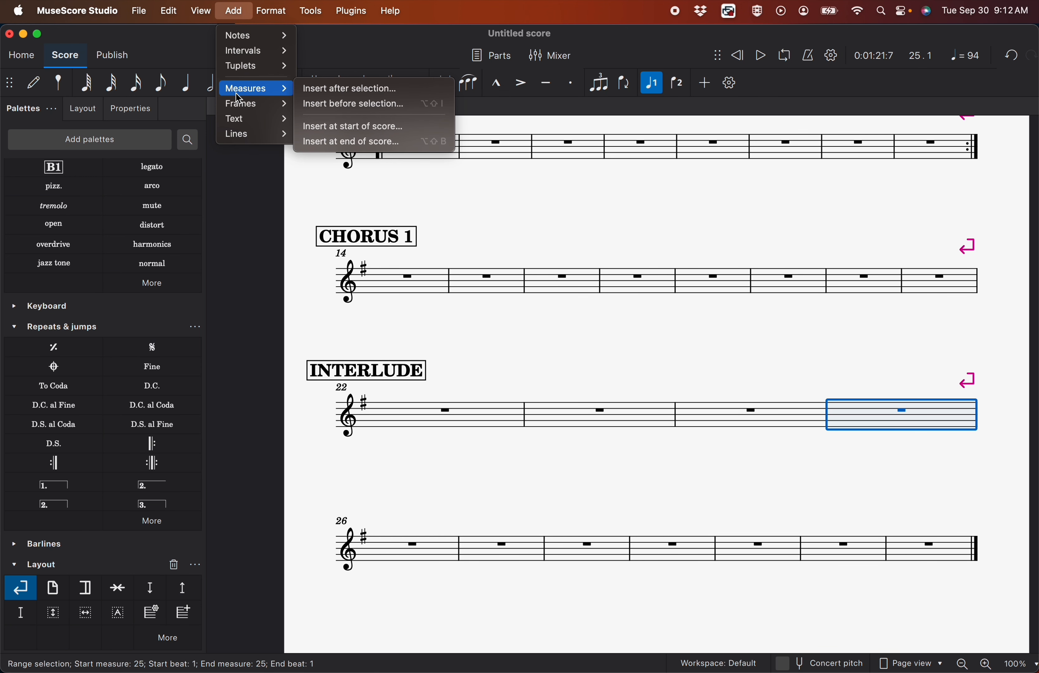
click(320, 146)
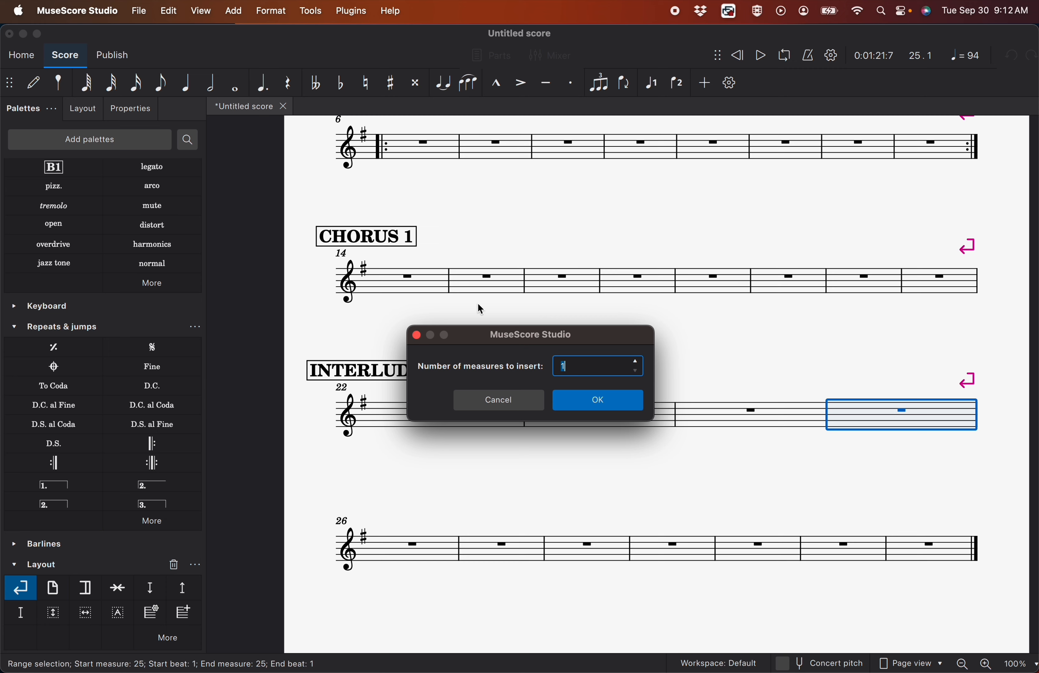
text(50)
click(598, 400)
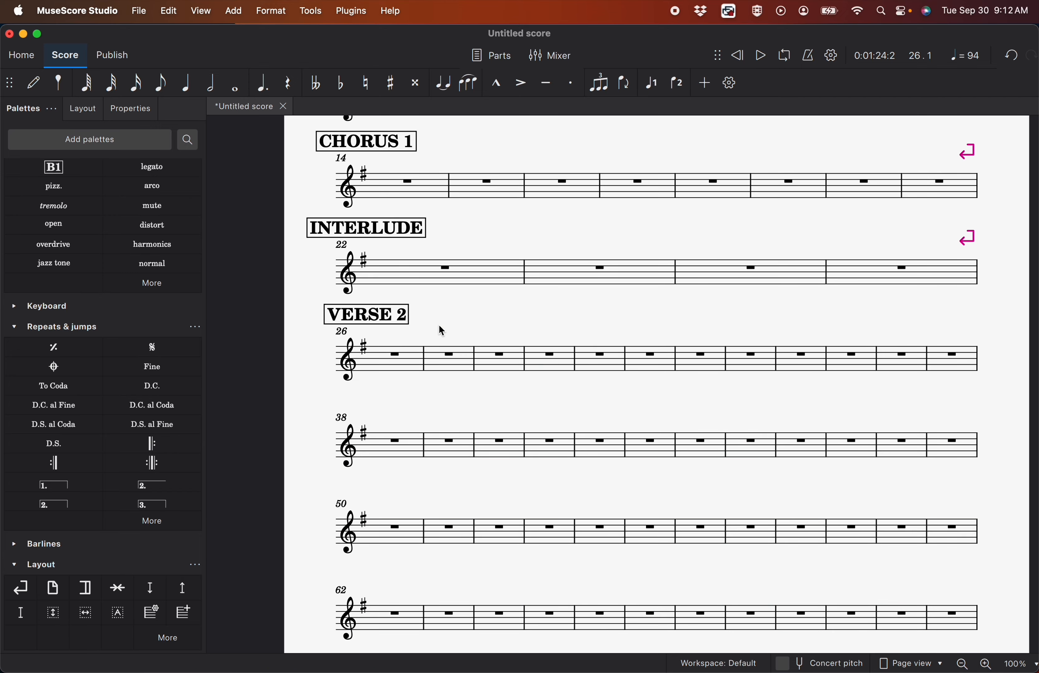
Label measure 26 with a "VERSE 2" rehearsal mark and add a system break after measure 33
click(750, 356)
key(Return)
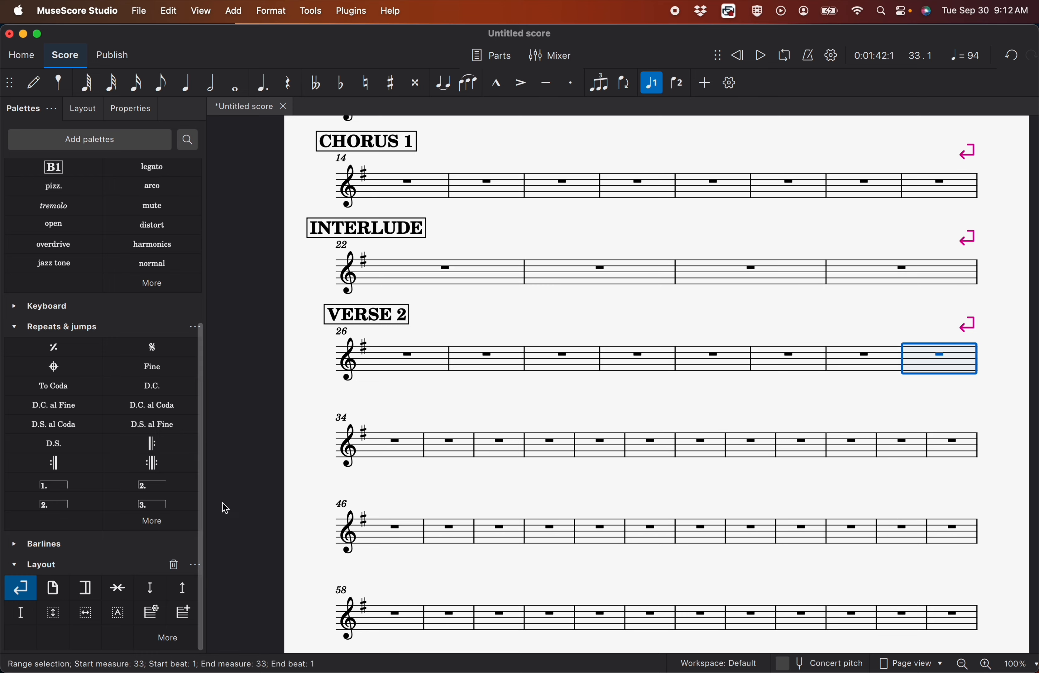
Add a rehearsal mark labelled "CHORUS 2" at measure 34 and a system break after measure 41
drag(54, 168, 361, 418)
double_click(361, 413)
text(CHORUS 2)
click(454, 415)
click(546, 448)
click(800, 450)
click(20, 587)
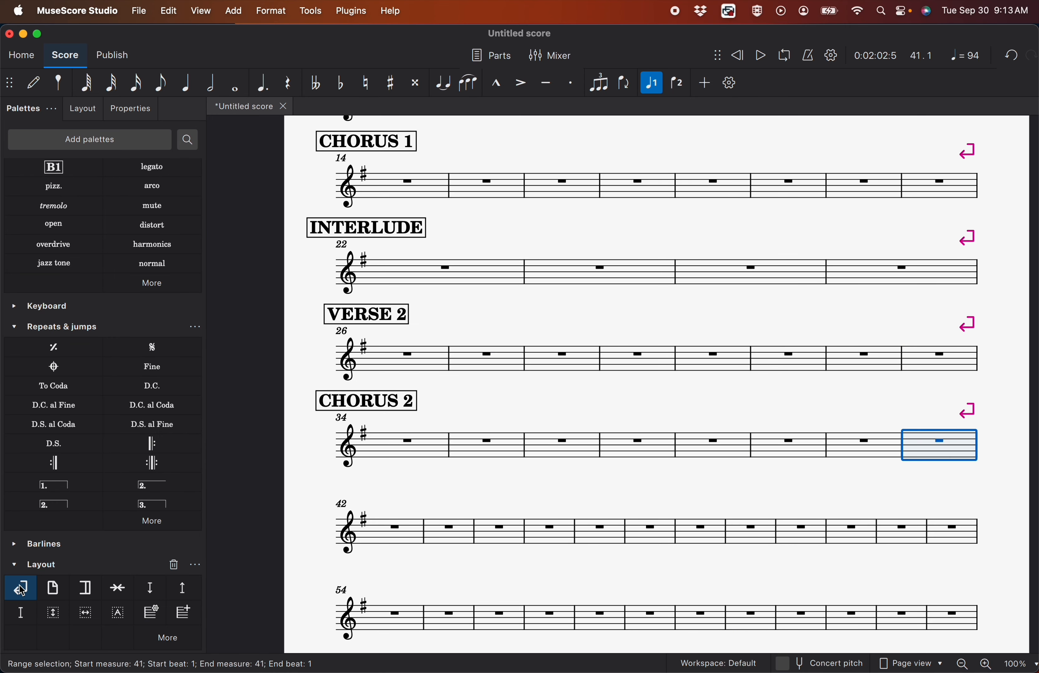
Add a second "INTERLUDE" rehearsal mark at measure 42 and a system break after measure 45
drag(53, 167, 363, 504)
double_click(365, 493)
text(INTERLUDE)
click(457, 502)
click(548, 536)
click(20, 588)
scroll(569, 437, down, 3)
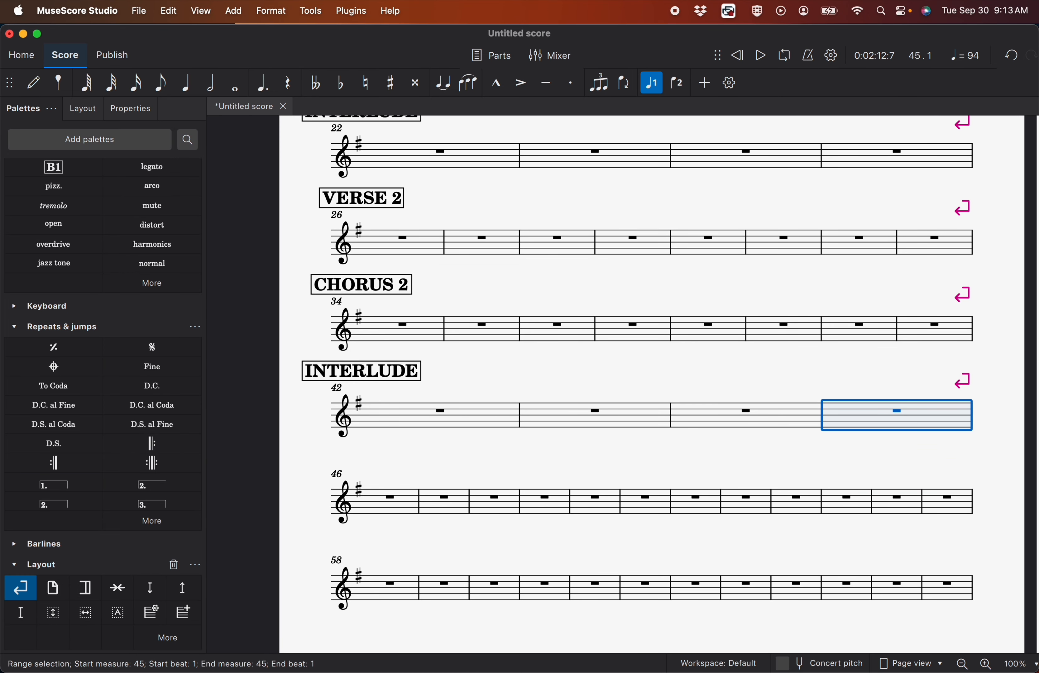
Add a rehearsal mark labelled "BRIDGE 1" at measure 46 and a system break after measure 53
drag(53, 167, 363, 503)
double_click(361, 457)
text(BRIDGE 1)
click(454, 520)
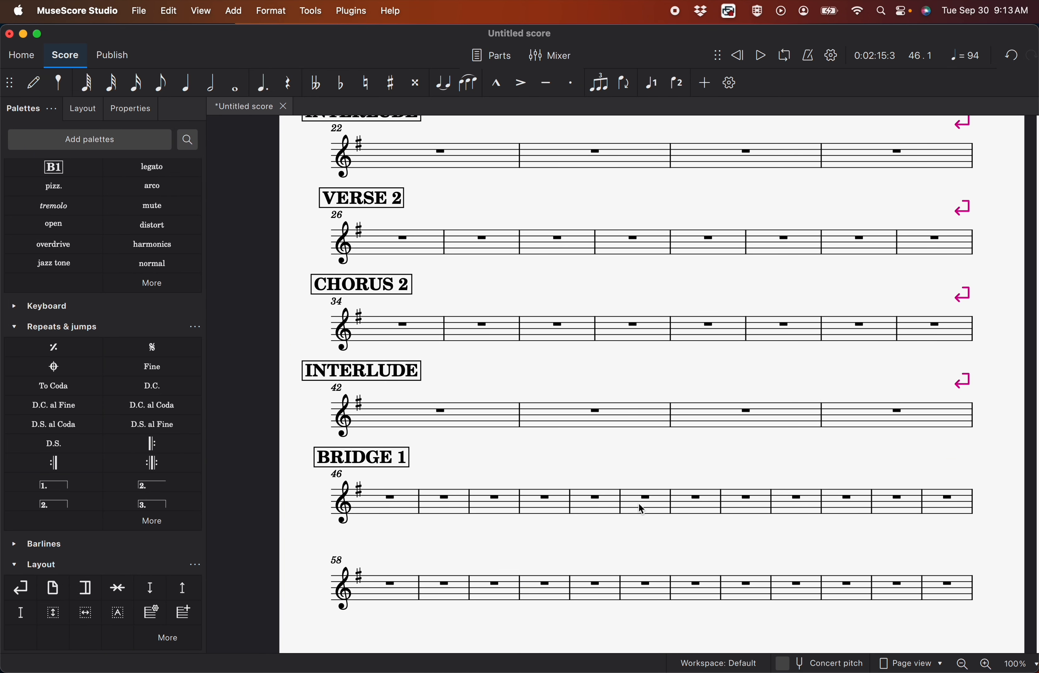
click(746, 507)
click(20, 587)
Add a rehearsal mark labelled "BRIDGE 2" at measure 54 and a system break after measure 58
drag(54, 168, 349, 564)
double_click(360, 543)
text(BRIDGE 2)
click(434, 561)
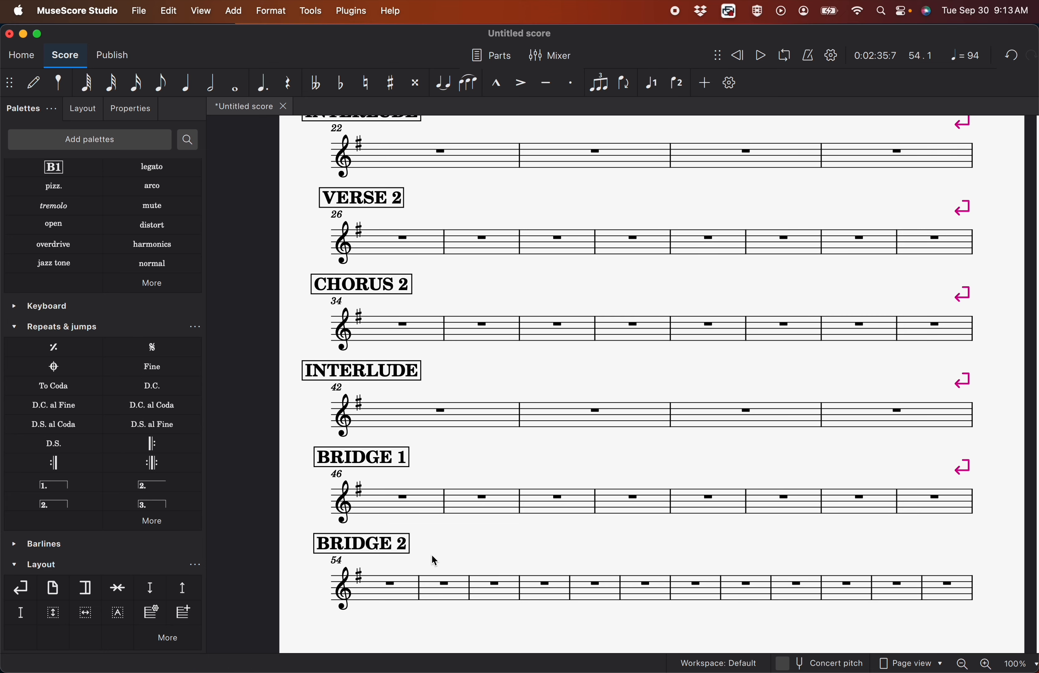
scroll(411, 523, down, 2)
click(602, 557)
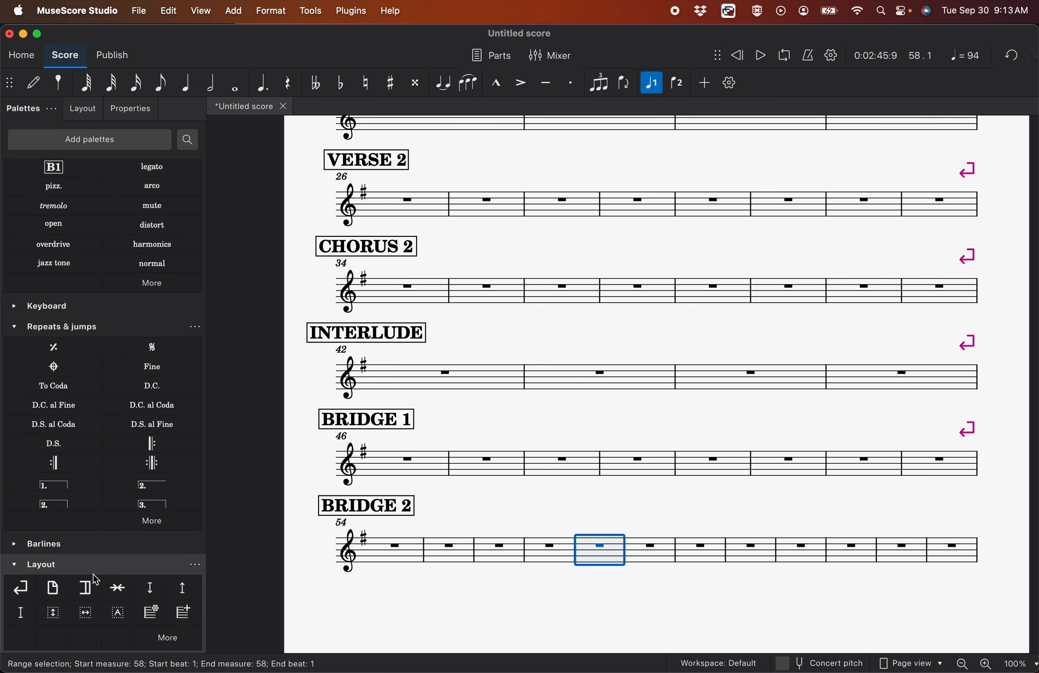
click(20, 588)
Delete measures 50 to 53 and add a system break after measure 49 so BRIDGE 1 holds four measures
click(712, 463)
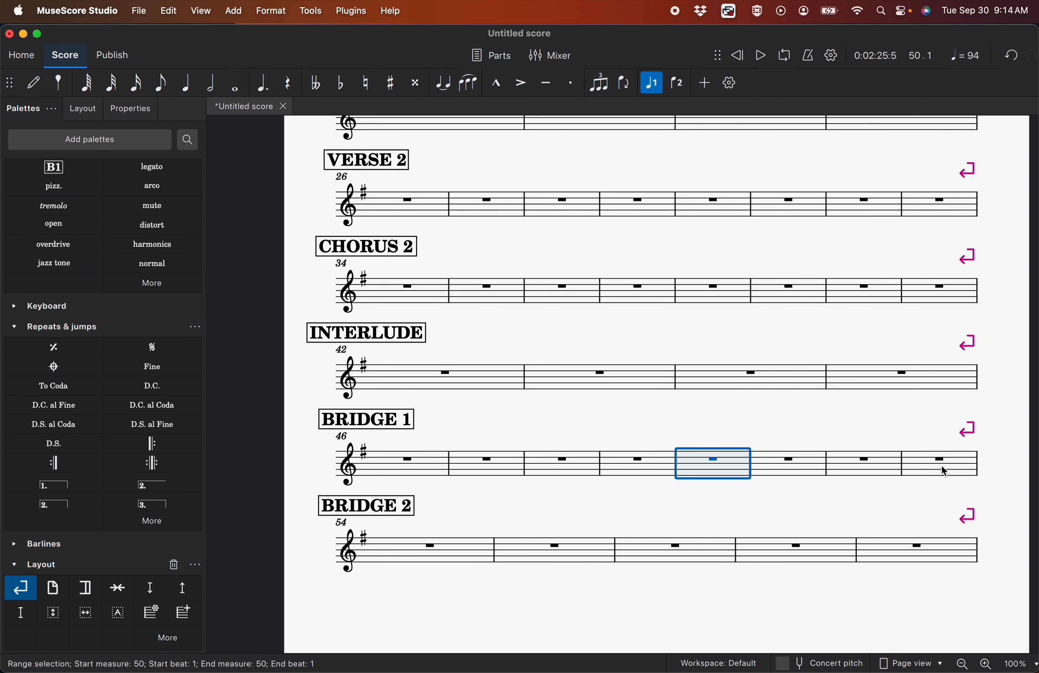
shift+click(944, 472)
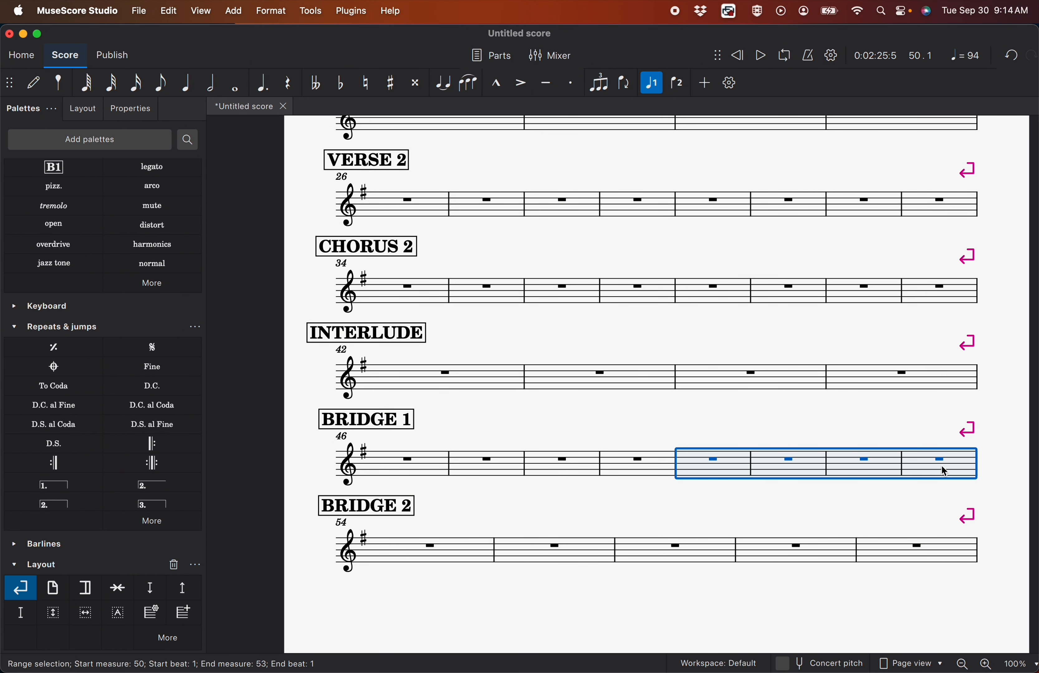
right_click(944, 471)
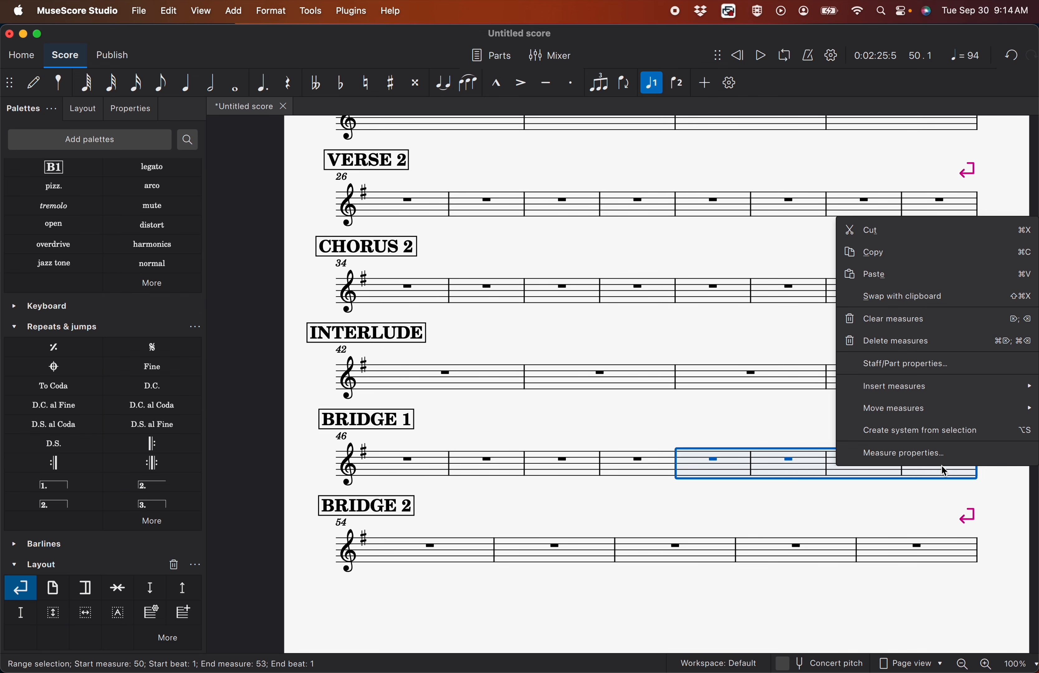
click(917, 341)
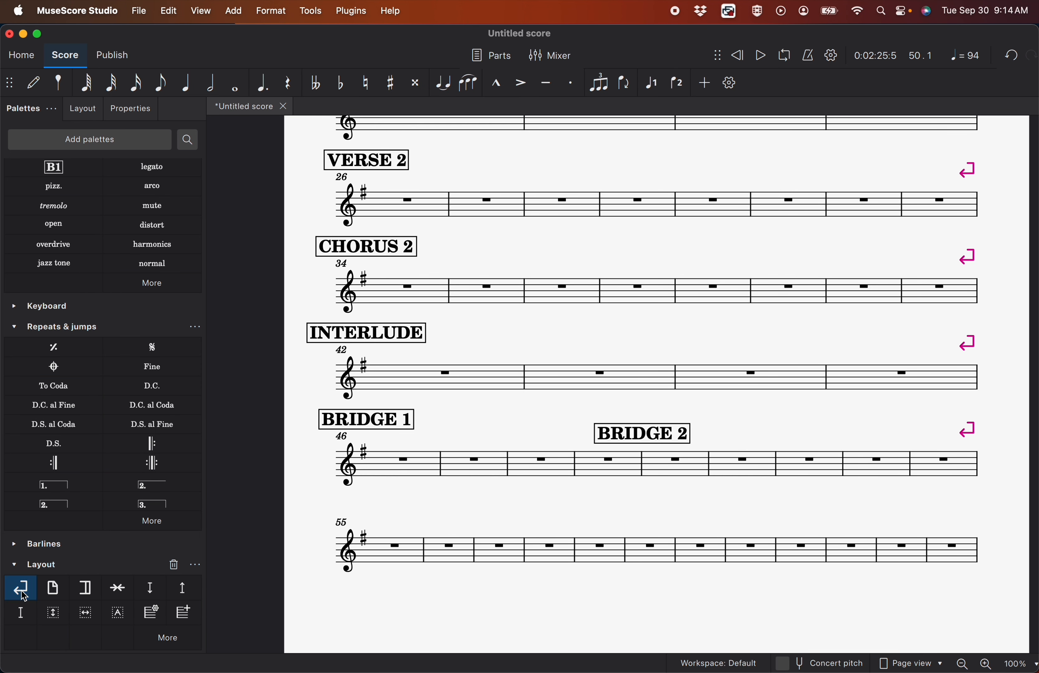
drag(20, 588, 619, 475)
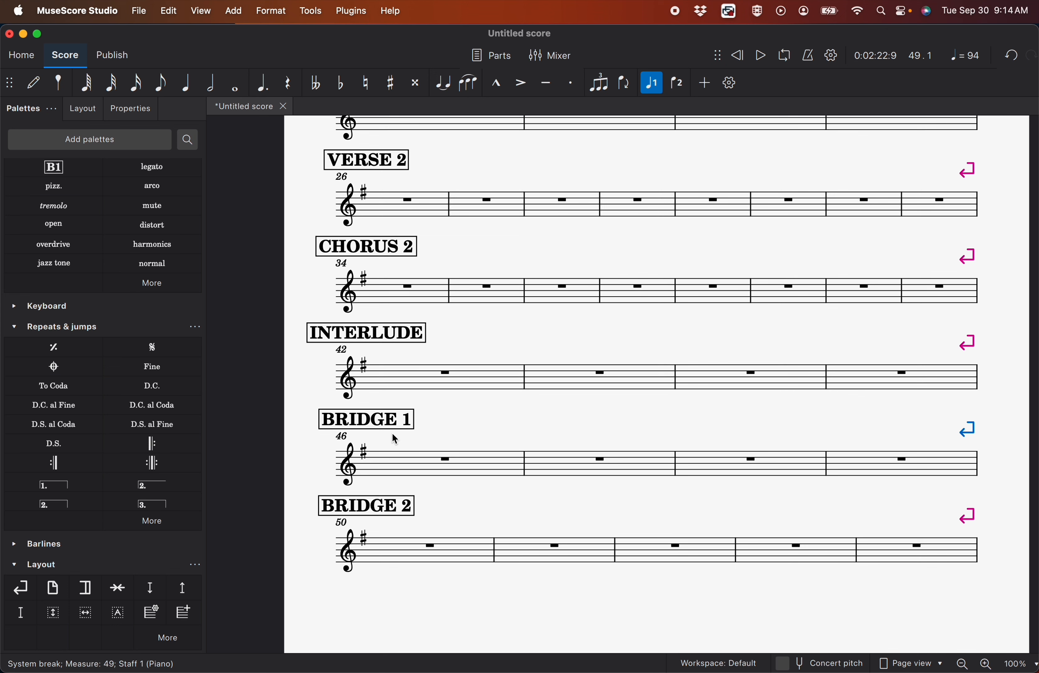
Enclose the BRIDGE 1 line in repeat signs, and add start and end repeats around measures 50 to 53 of BRIDGE 2
drag(416, 466, 905, 459)
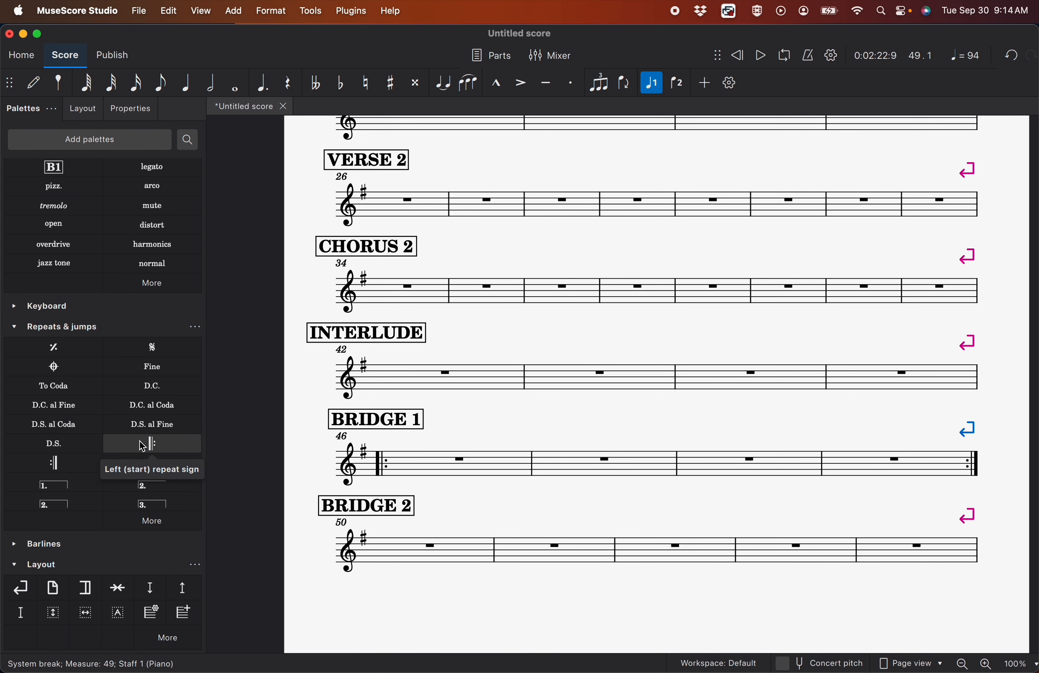
drag(143, 446, 385, 639)
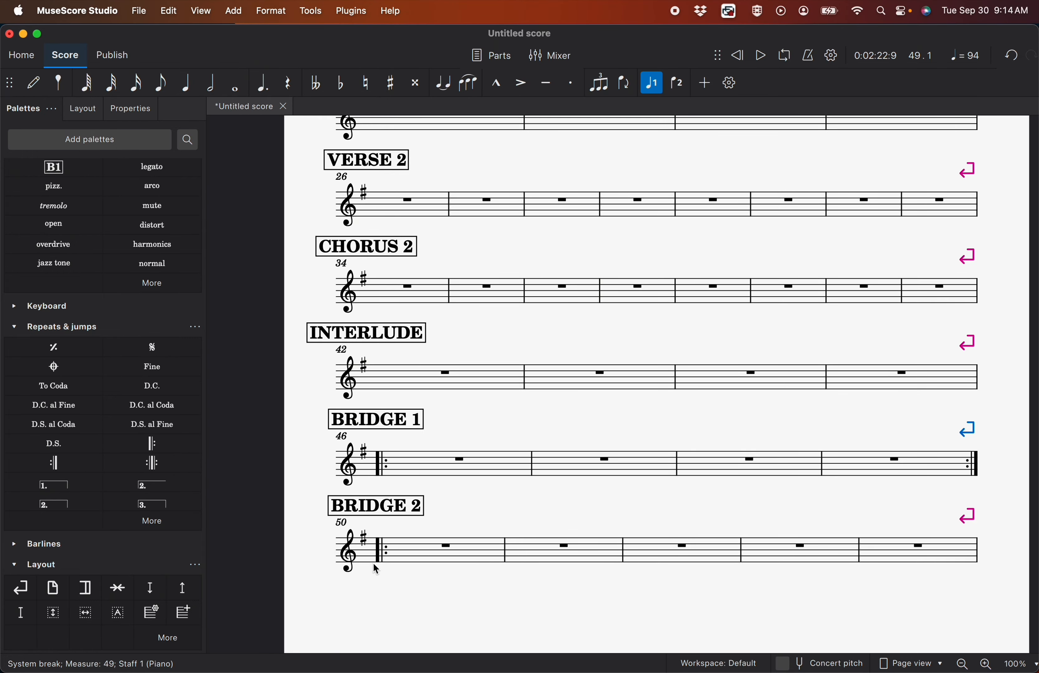
drag(53, 463, 781, 549)
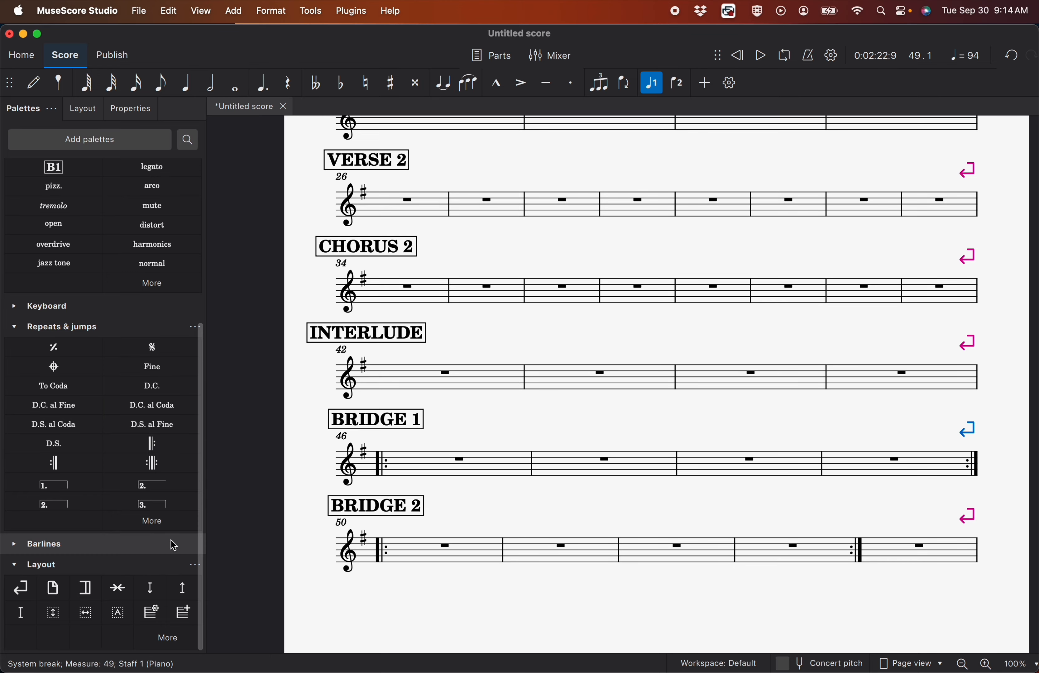
Add a first ending over measure 53 and a second ending over measure 54
drag(52, 483, 819, 535)
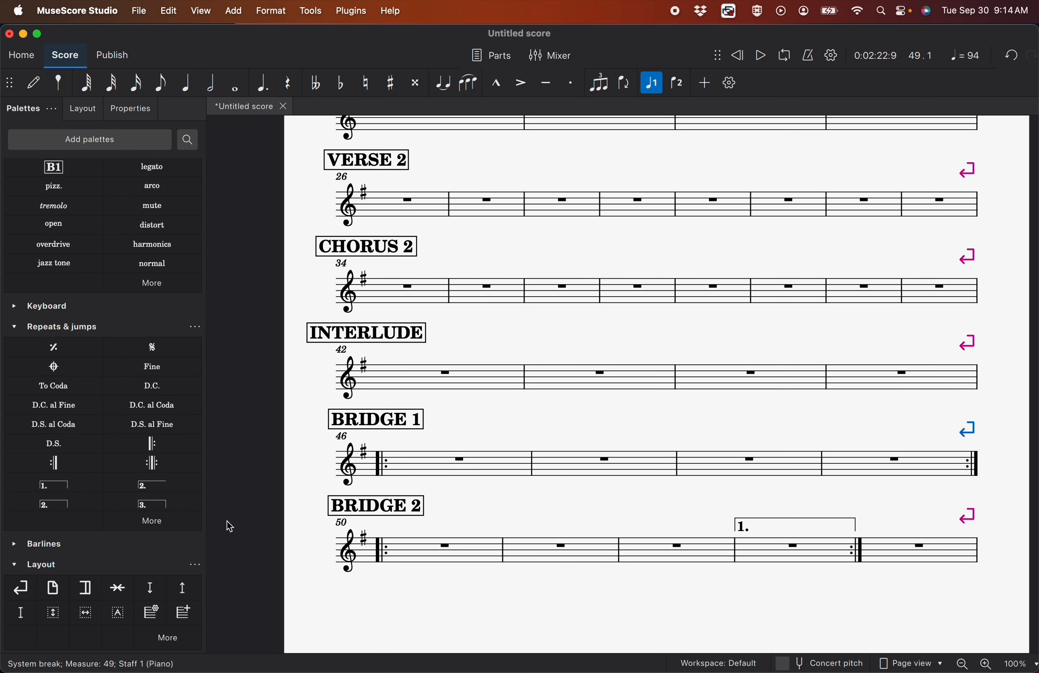
drag(146, 485, 888, 540)
Add a rehearsal mark labelled "CHORUS 3&4" at measure 55 on the second page
scroll(887, 540, right, 15)
scroll(887, 540, up, 8)
drag(54, 167, 352, 244)
text(CHORUS 3&4)
click(448, 190)
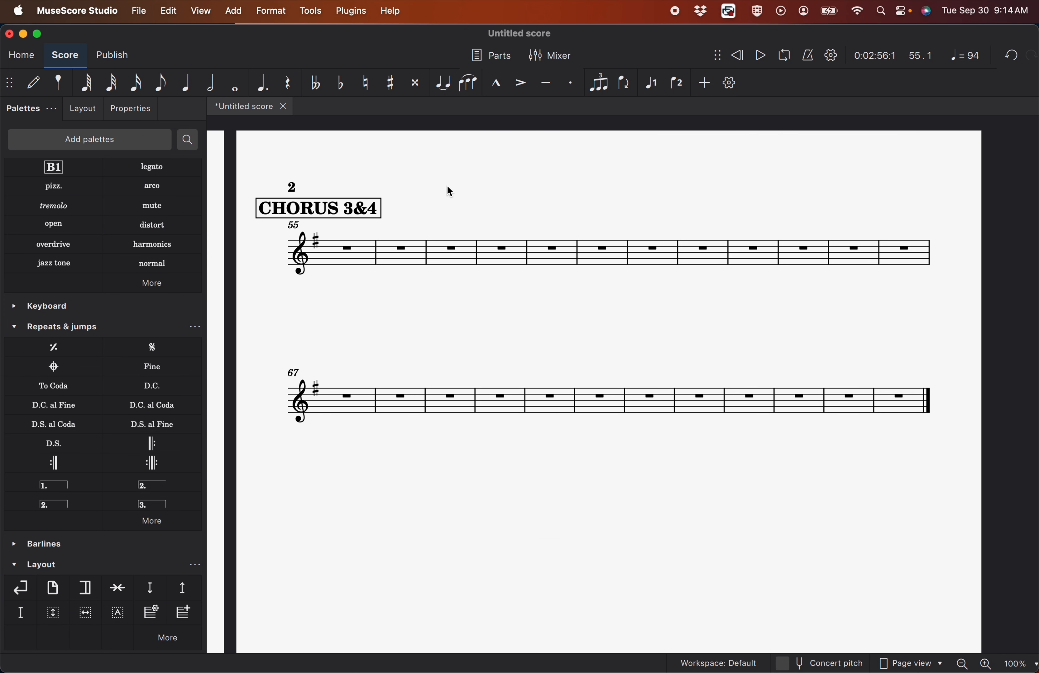
Add a system break after measure 62 and enclose the CHORUS 3&4 line in repeat signs
click(494, 259)
click(699, 260)
click(21, 588)
drag(152, 444, 350, 254)
click(54, 463)
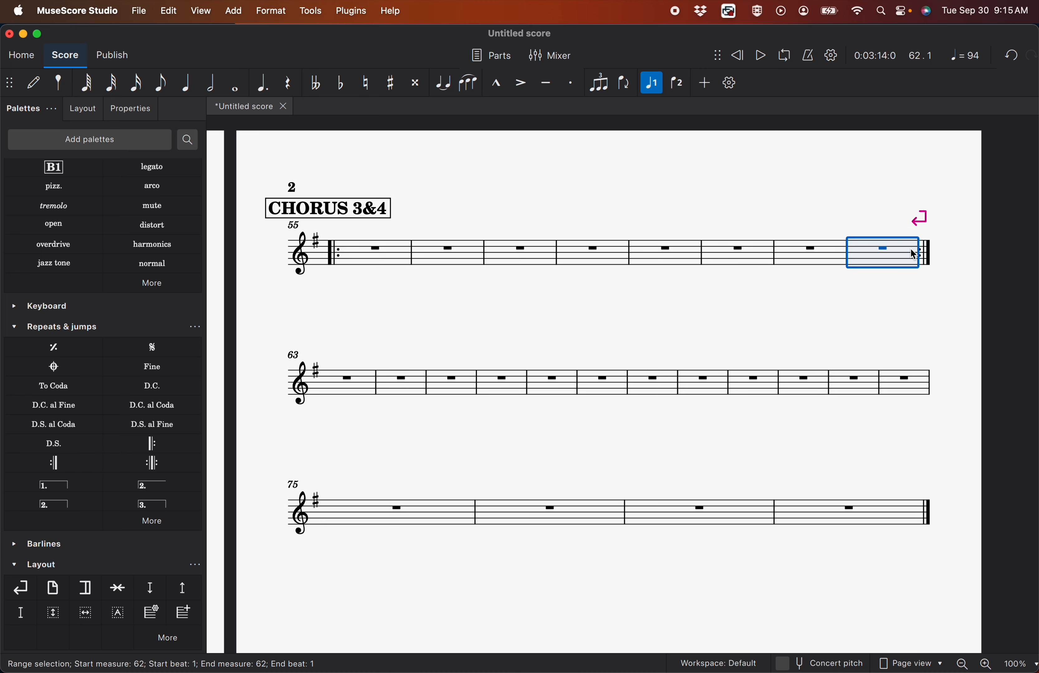
Add a rehearsal mark labelled "OUTRO" at measure 63
drag(54, 167, 355, 363)
text(OUTRO)
key(Escape)
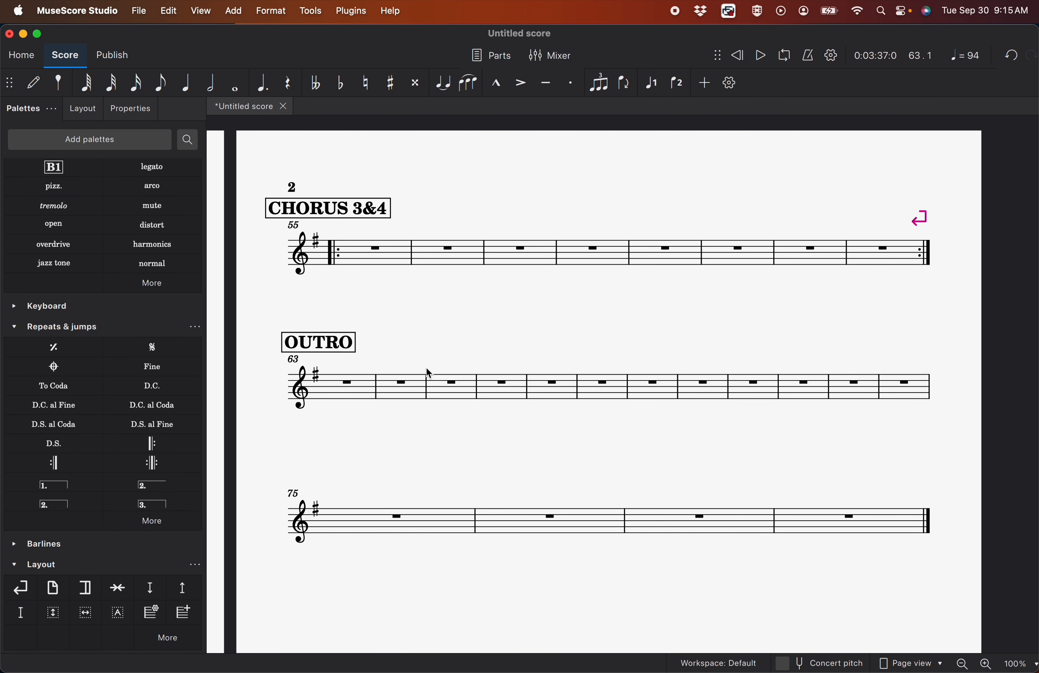
Delete the surplus measures from measure 71 to the end so the OUTRO holds eight measures
click(495, 400)
click(698, 399)
click(751, 393)
shift+click(876, 521)
right_click(876, 521)
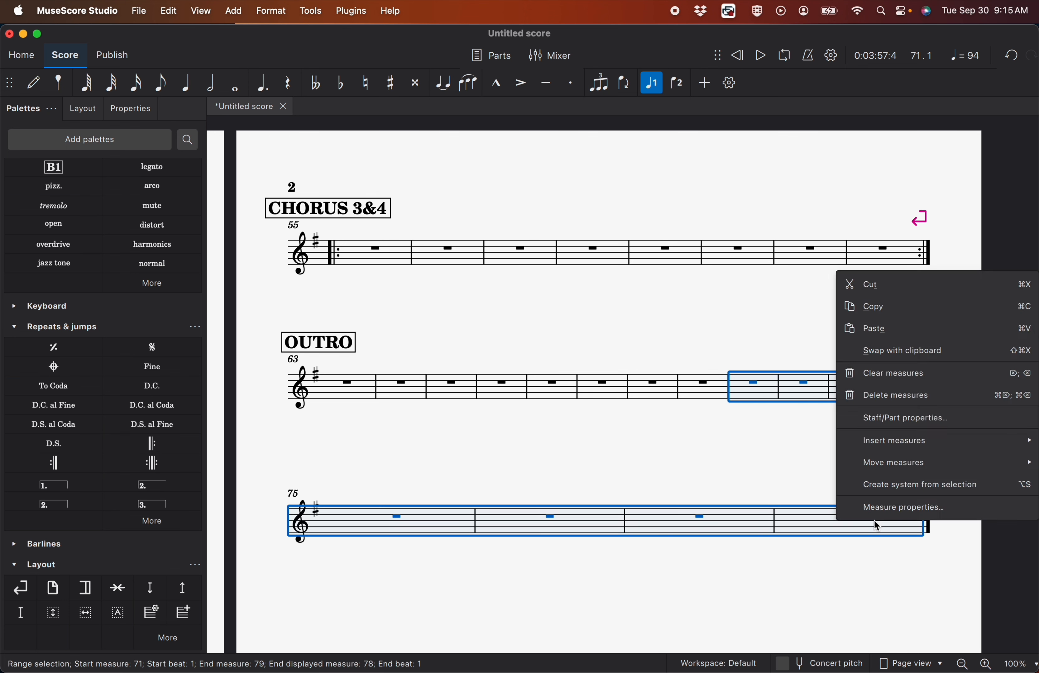
click(892, 402)
Add double barlines at the section ends, including measures 25, 33, 41 and 54
click(140, 326)
click(18, 416)
scroll(386, 440, down, 6)
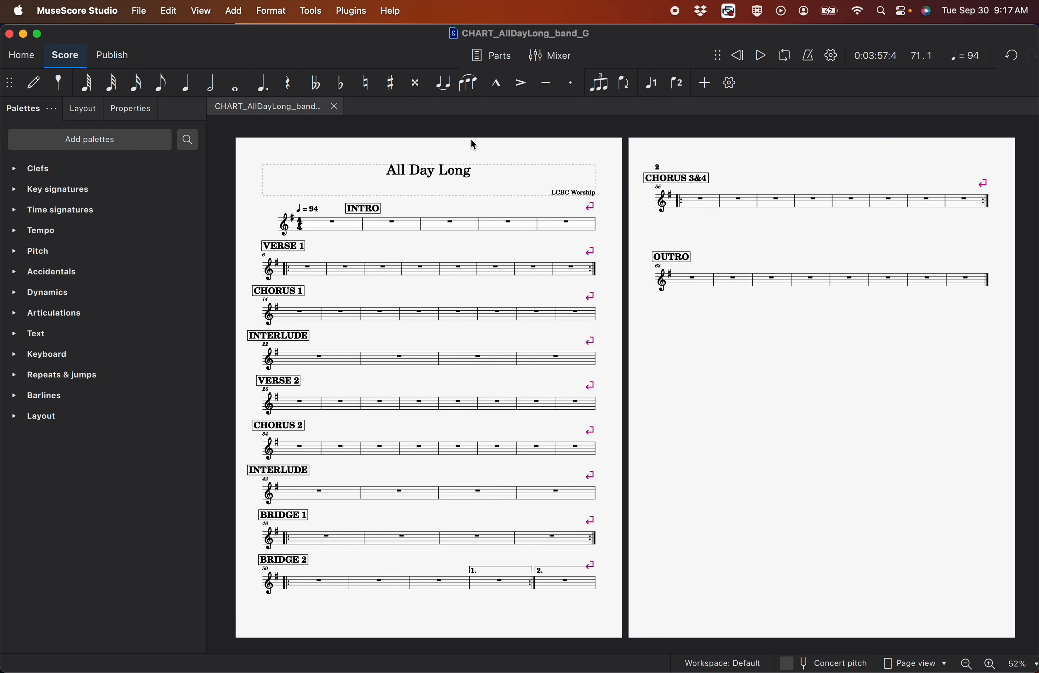
click(43, 395)
drag(63, 420, 556, 360)
click(69, 422)
drag(74, 429, 577, 403)
drag(67, 422, 576, 449)
drag(67, 422, 567, 583)
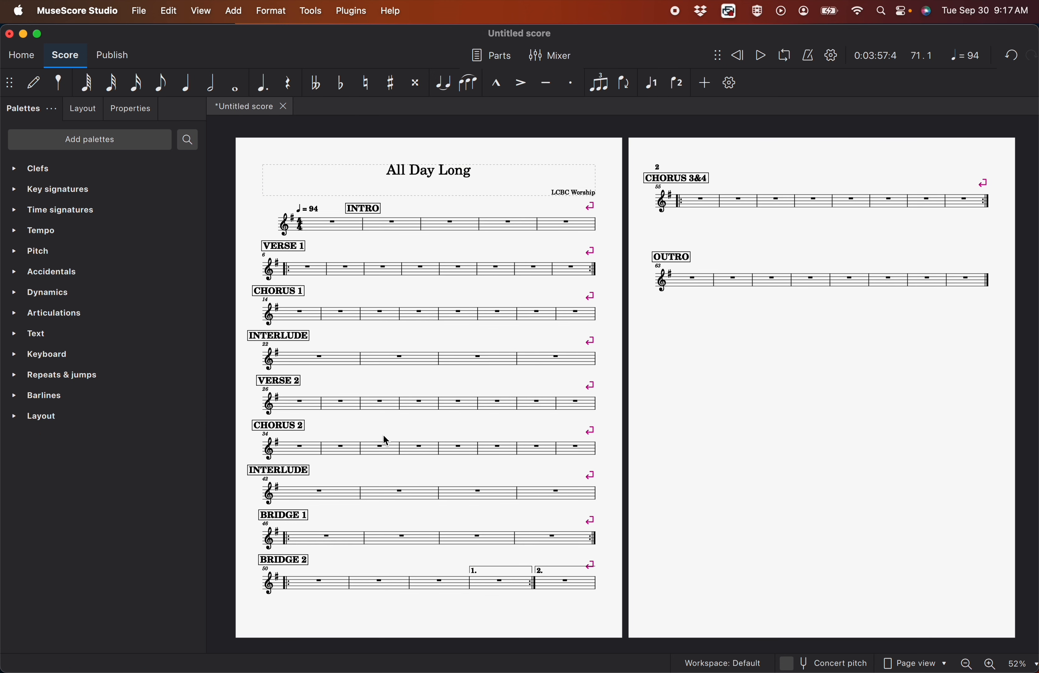
Save the score to the computer in the Desktop's Charts folder as "CHART_AllDayLong_band_G"
key(super+s)
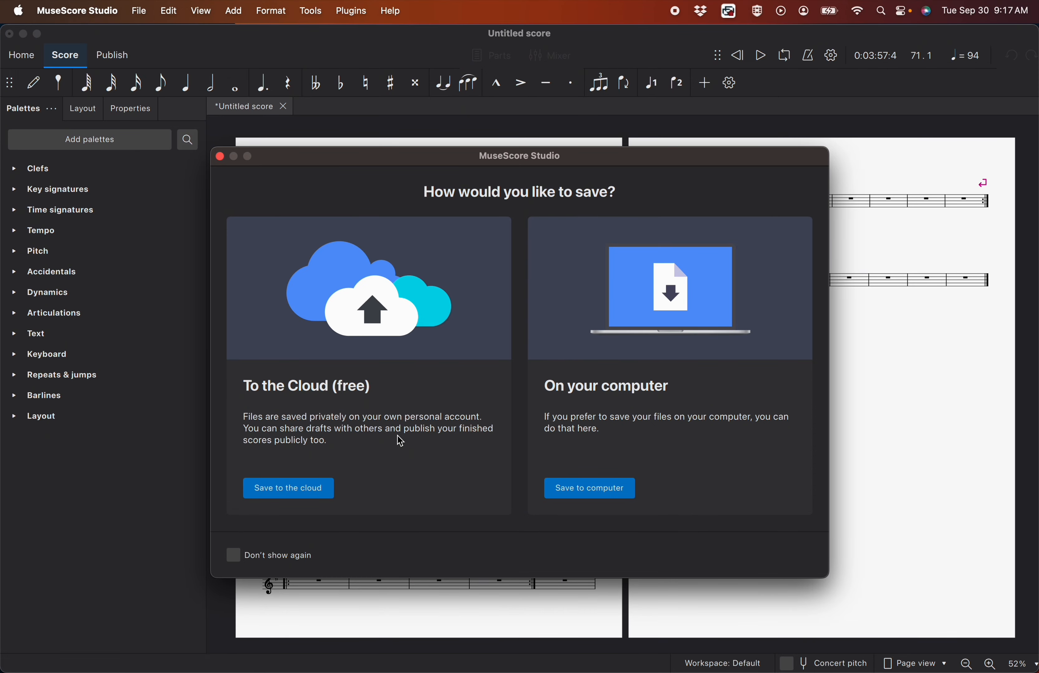
click(587, 488)
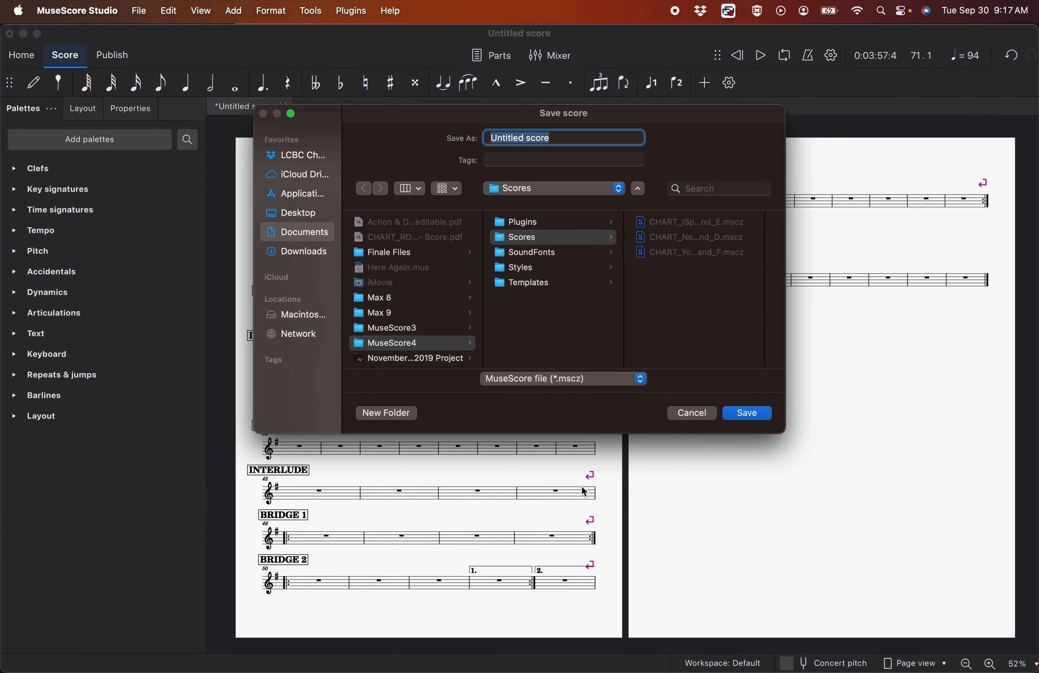
click(295, 213)
text(CHART_A)
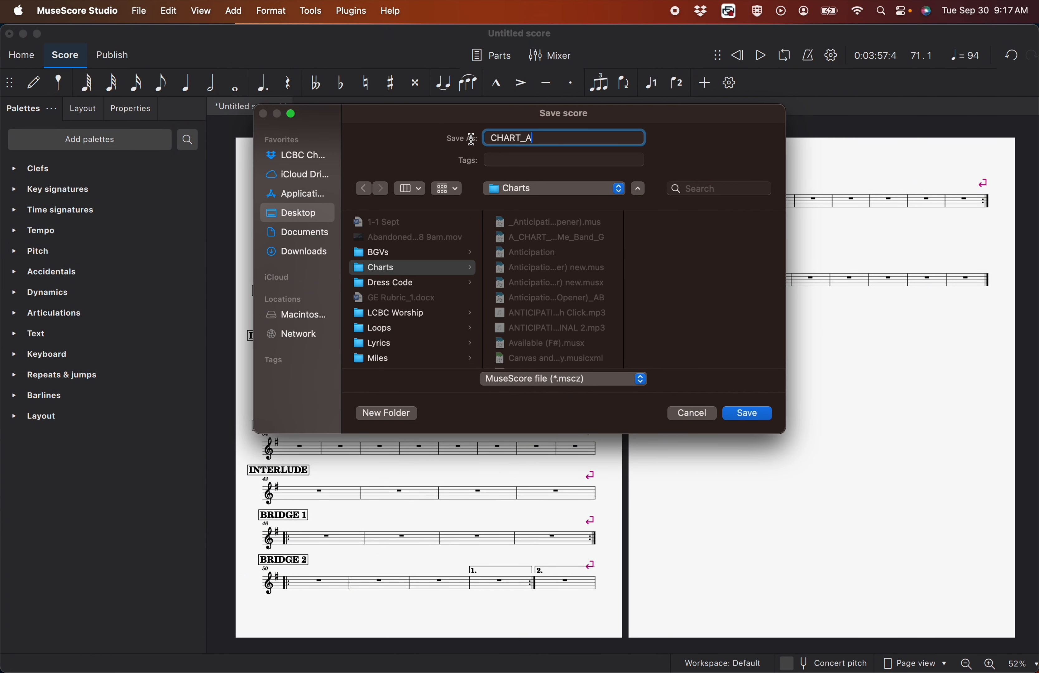
text(llDayLong_band_G)
key(Return)
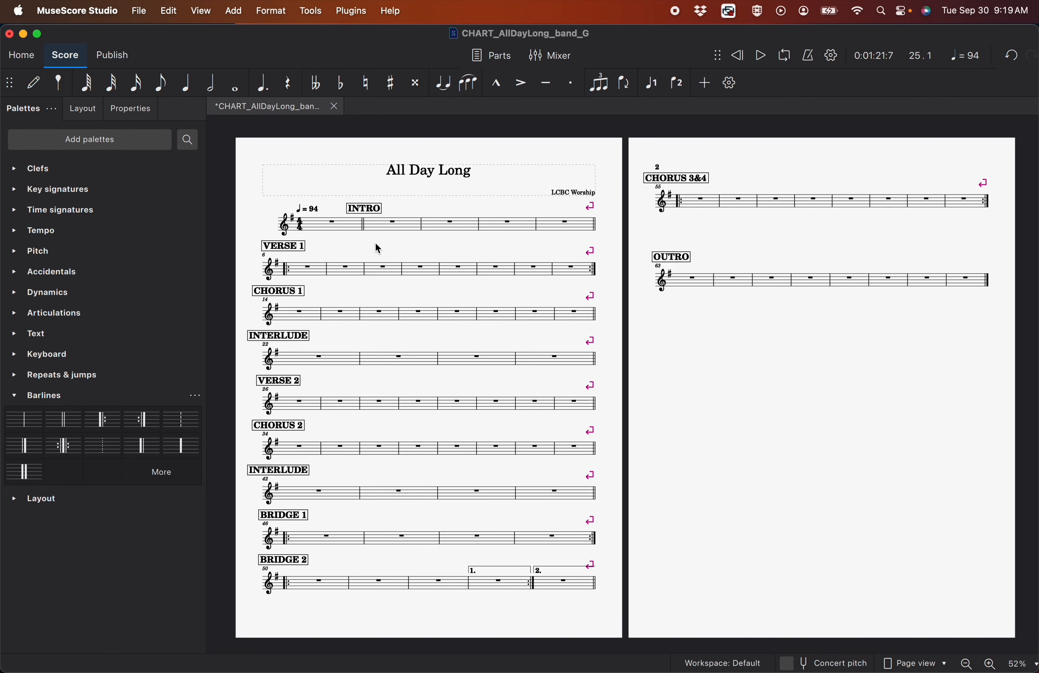
Start the INTRO melody in measure 2 by entering the eighth notes G4 and A4
scroll(375, 243, up, 5)
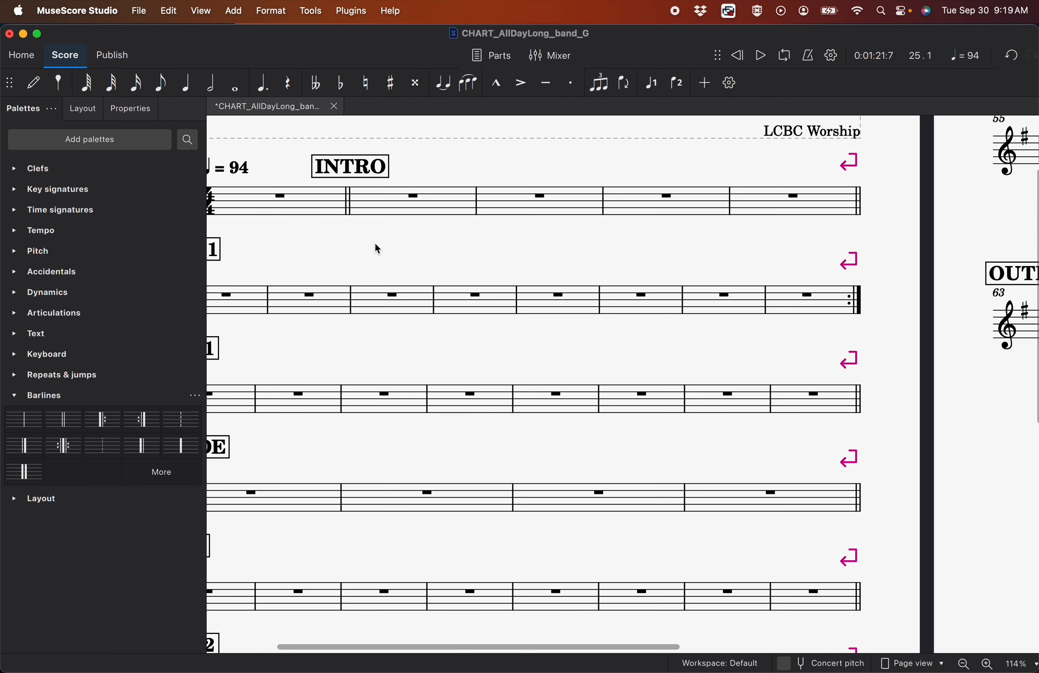
scroll(374, 243, up, 3)
click(392, 363)
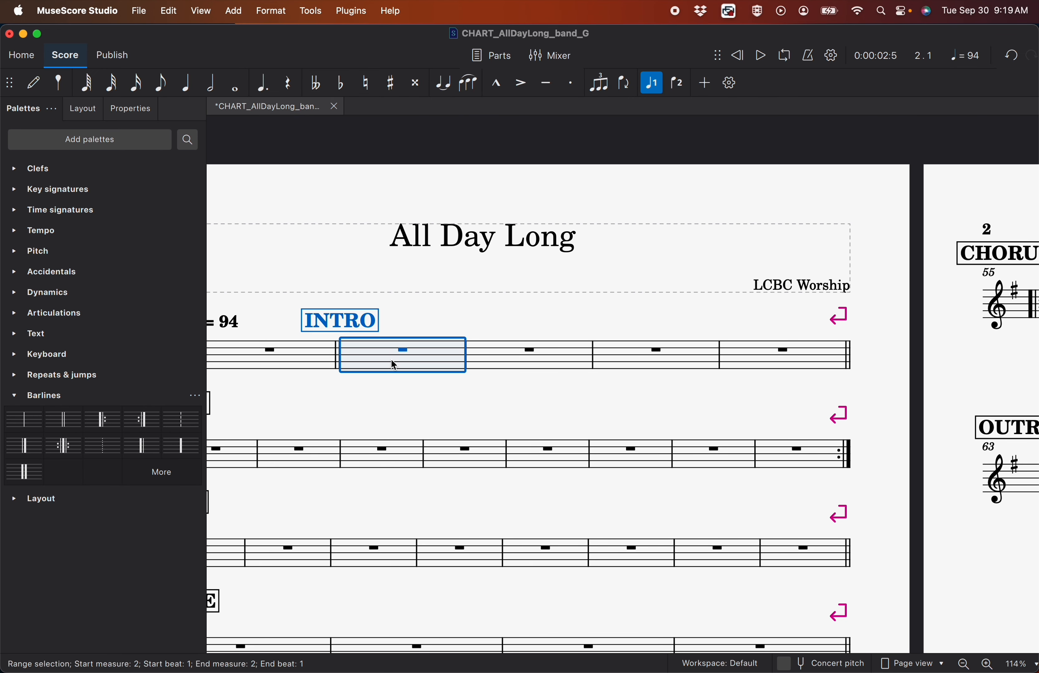
key(n)
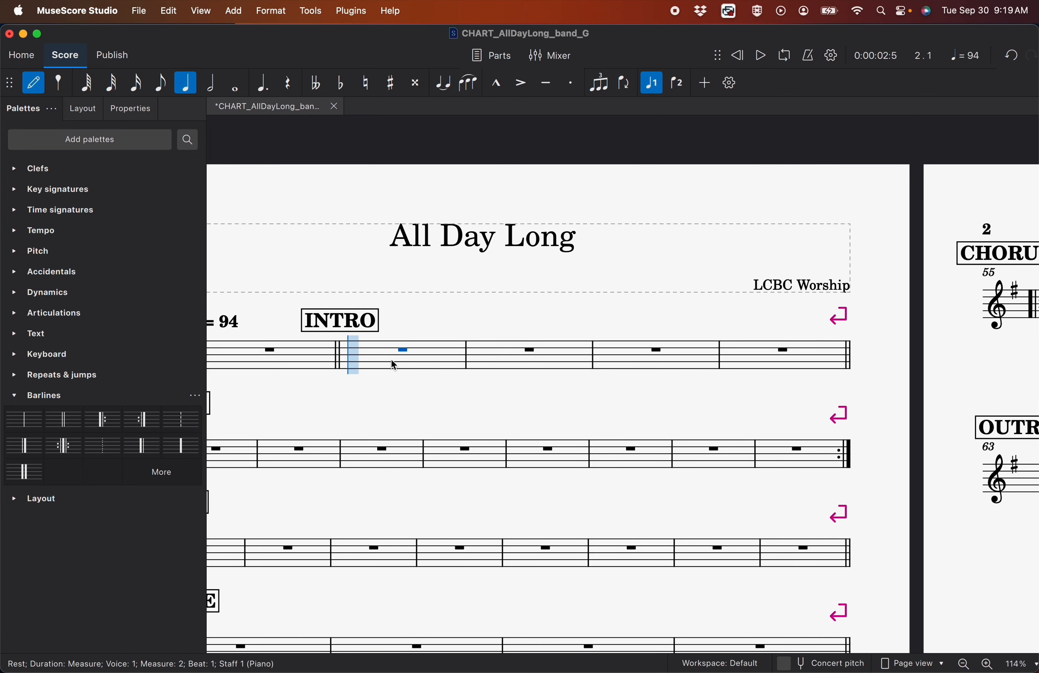
key(Escape)
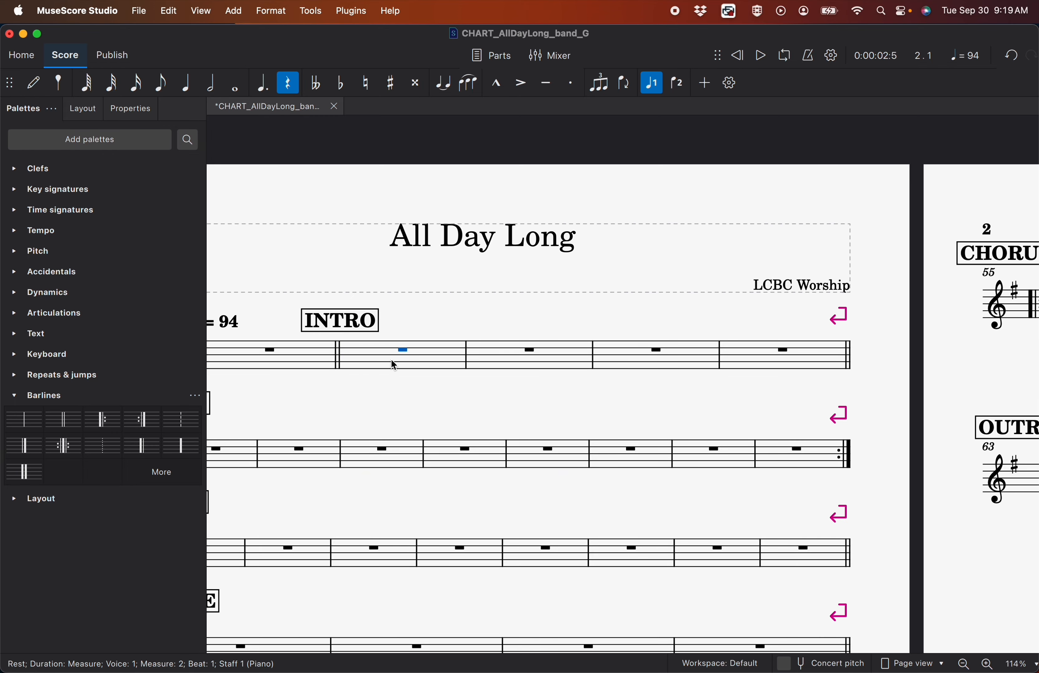
click(35, 83)
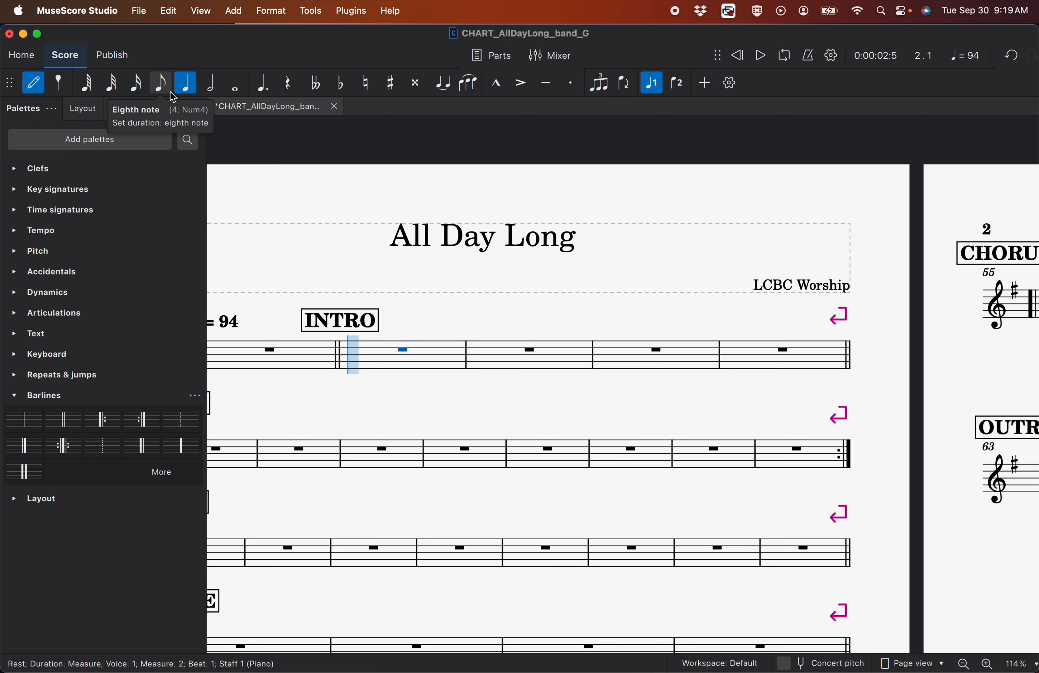
click(160, 83)
click(355, 357)
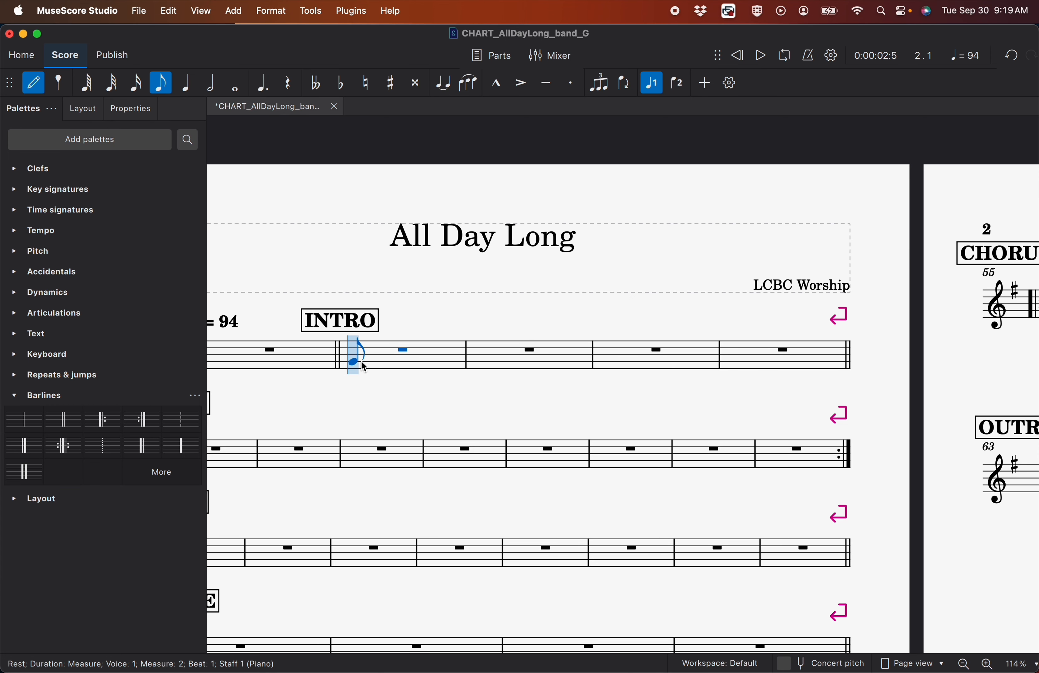
click(361, 362)
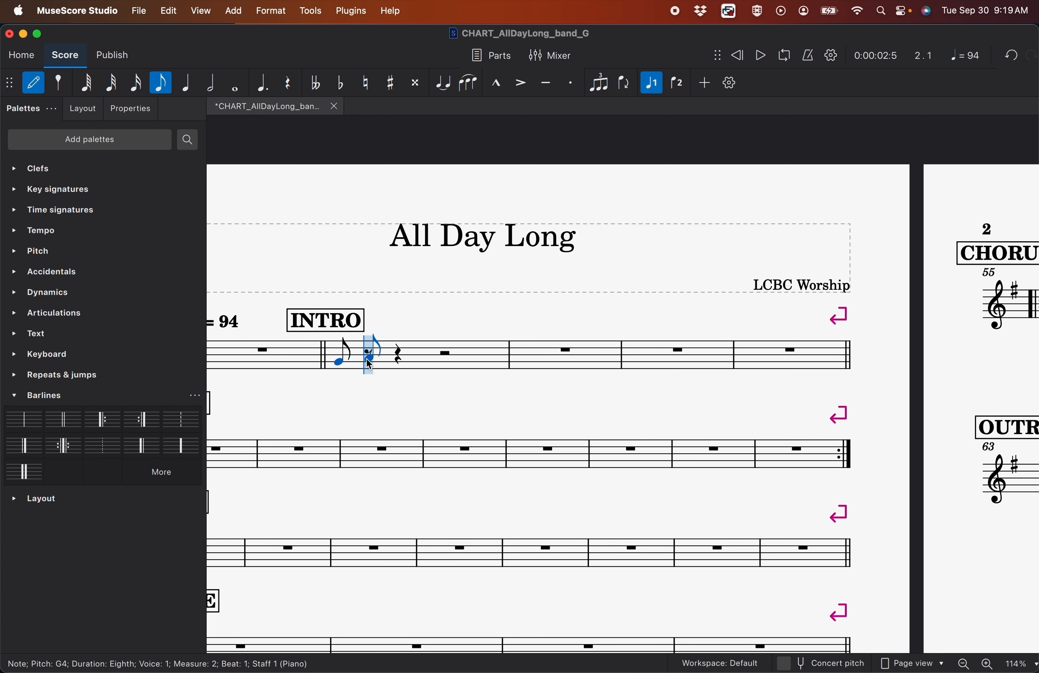
click(368, 358)
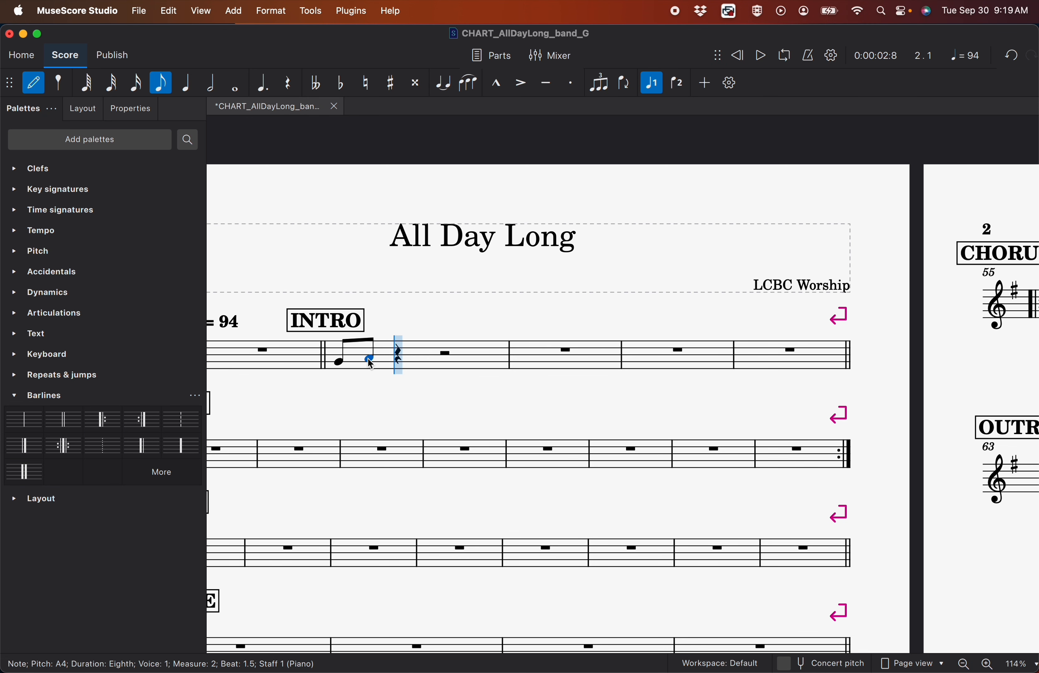
Complete measure 2 with a tied A4, tied B4s, tied D5s and C5 as eighths, tying C5 to a whole note in measure 3
click(443, 87)
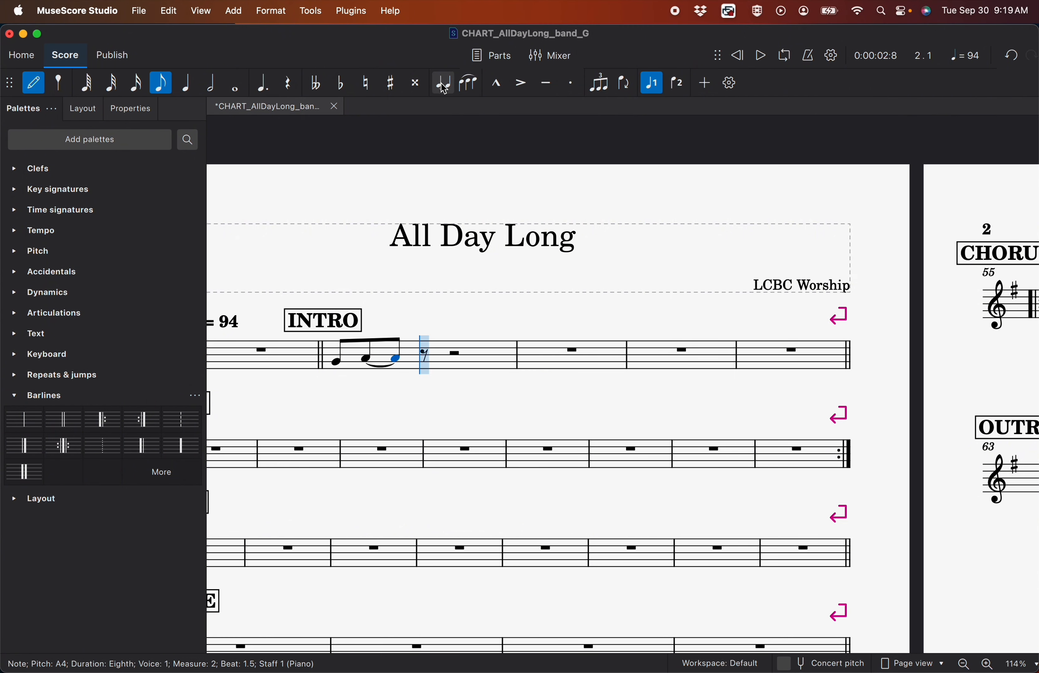
click(421, 354)
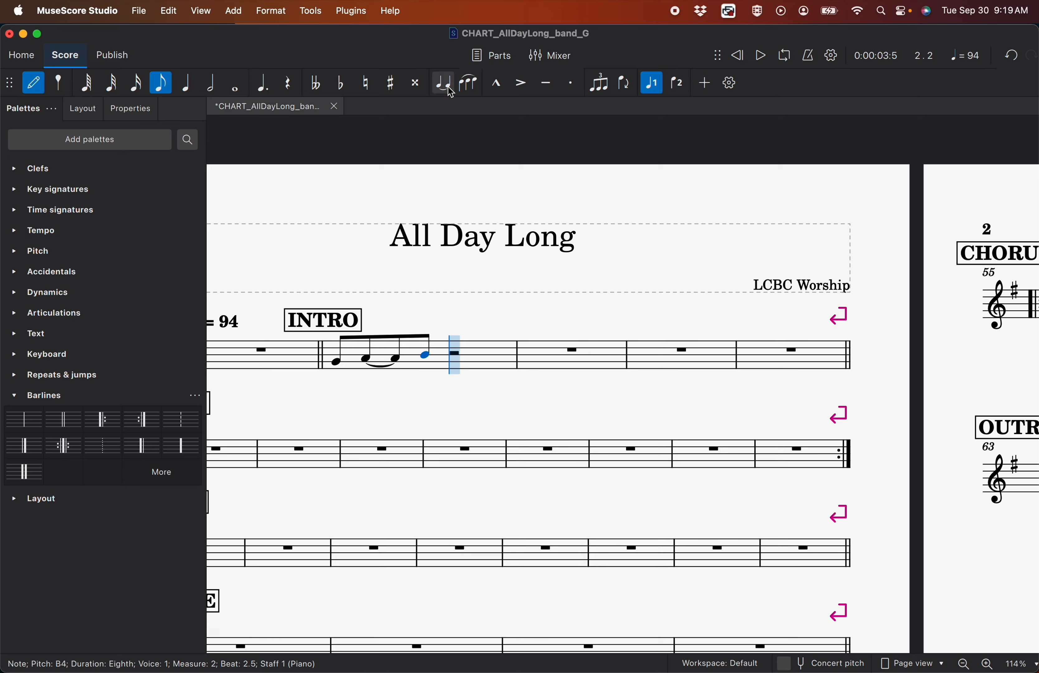
click(445, 87)
click(466, 348)
click(443, 86)
click(516, 354)
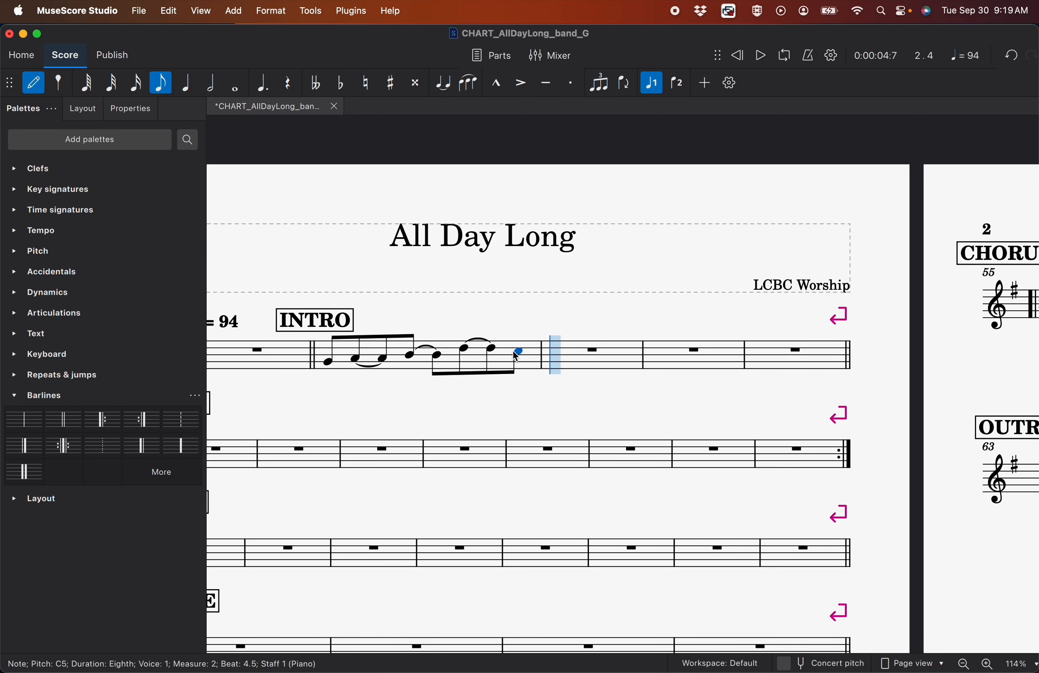
click(236, 84)
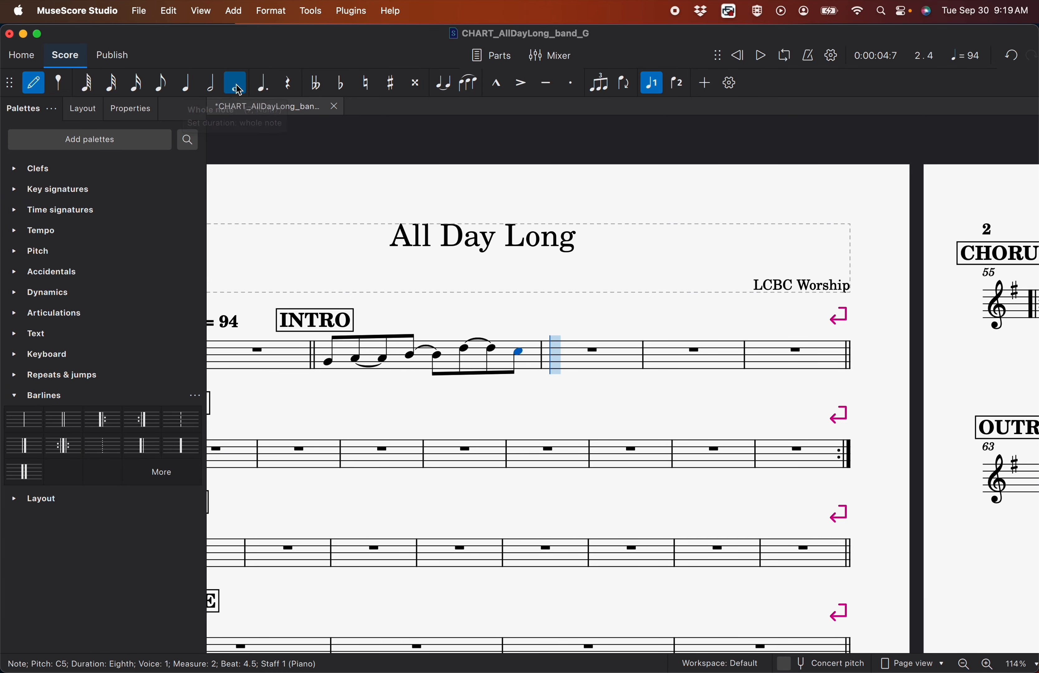
click(442, 88)
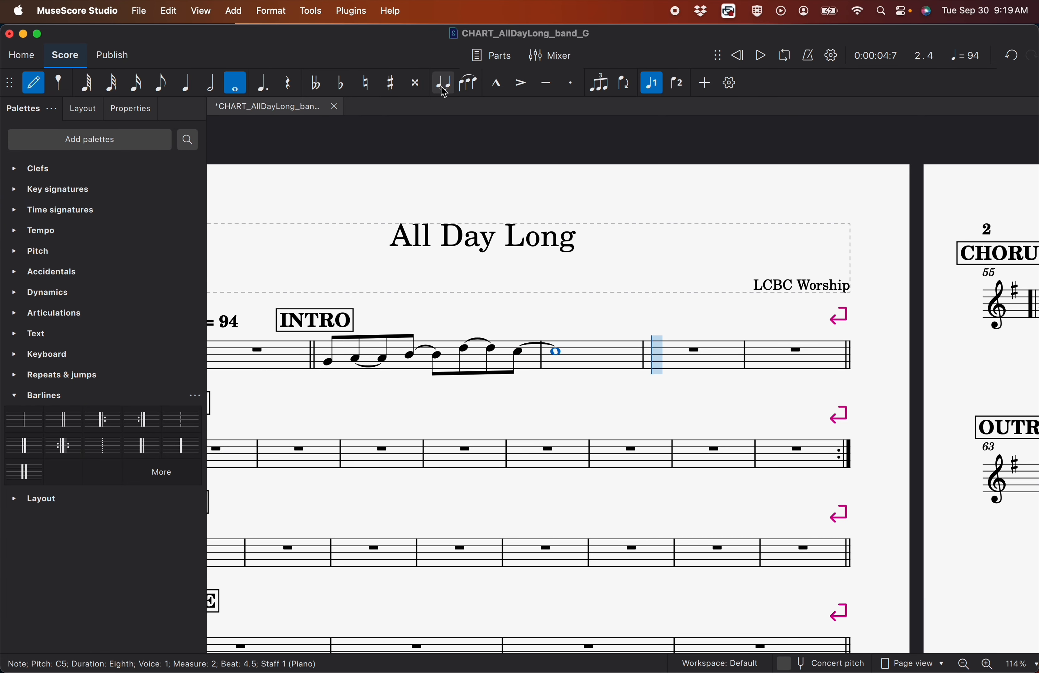
Fill measure 4 with eighths G4, tied A4s, tied B4s, tied D5s and A4, tying the last A4 to a whole note in measure 5
key(4)
key(g)
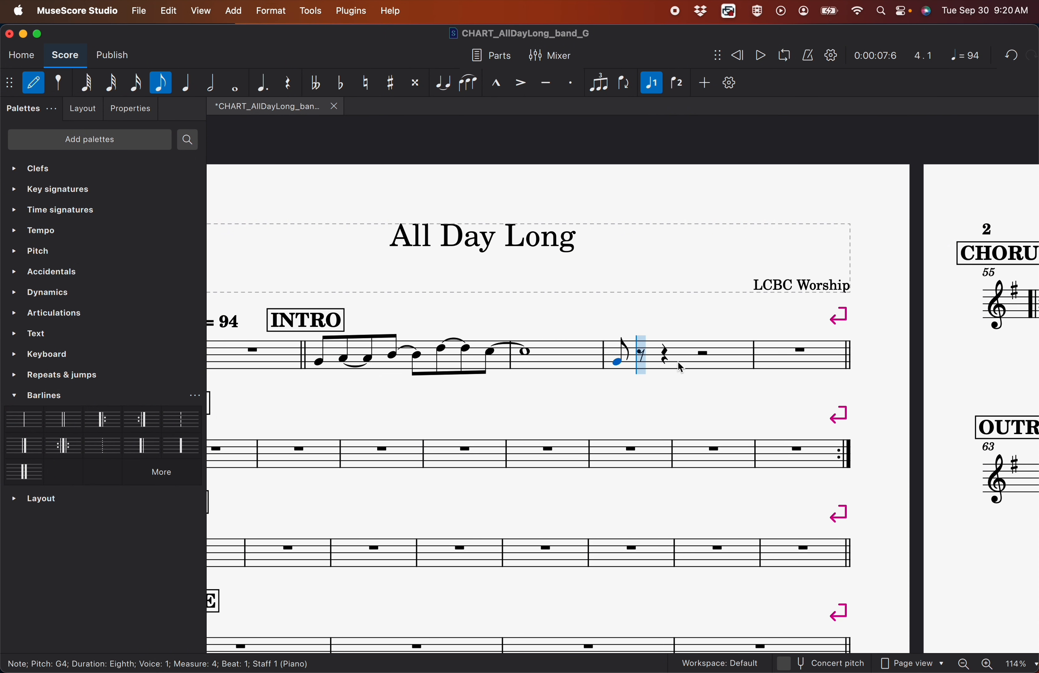
key(a)
key(a)
key(b)
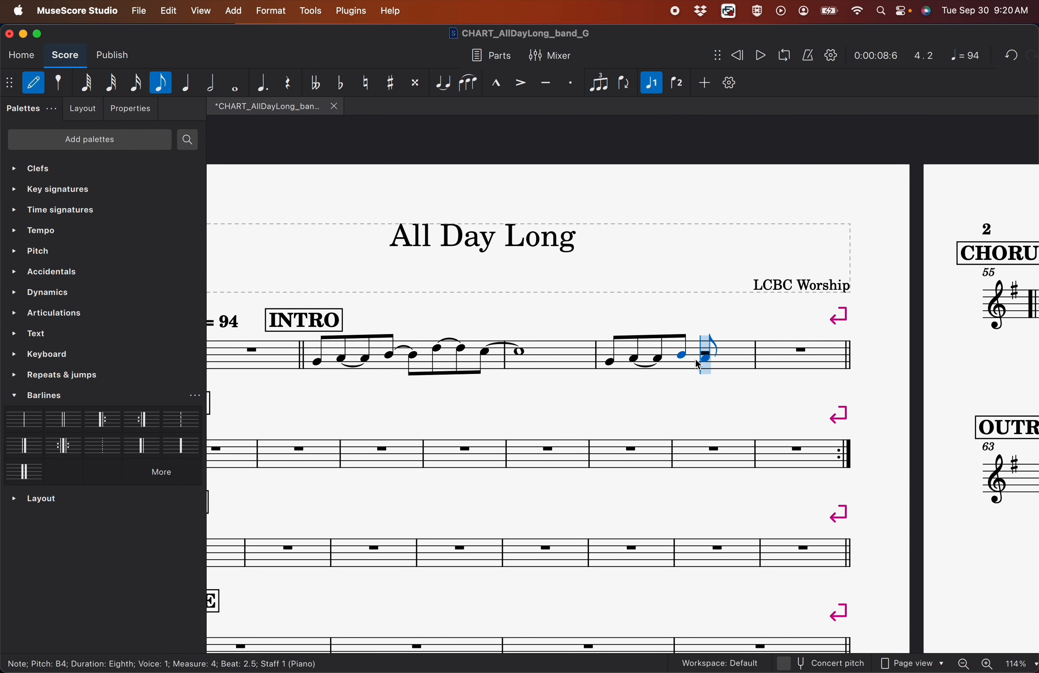
click(445, 88)
key(d)
key(plus)
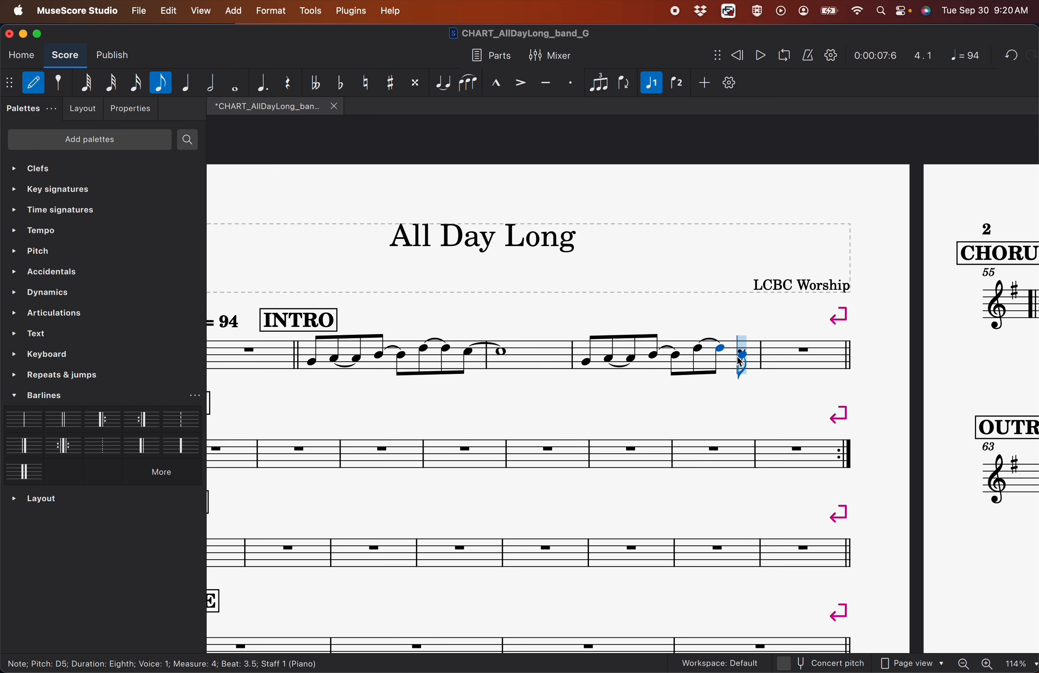
key(a)
key(7)
key(plus)
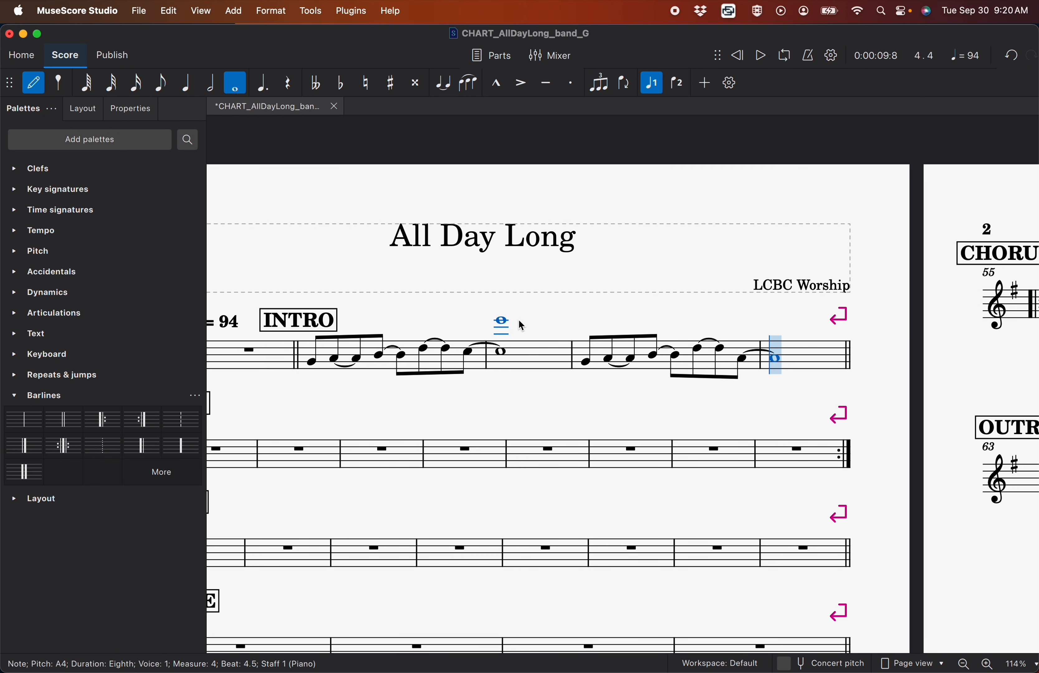
key(Escape)
click(33, 82)
click(35, 85)
Copy the INTRO melody in measures 2 to 5 into the first INTERLUDE, starting at measure 22
scroll(525, 310, down, 3)
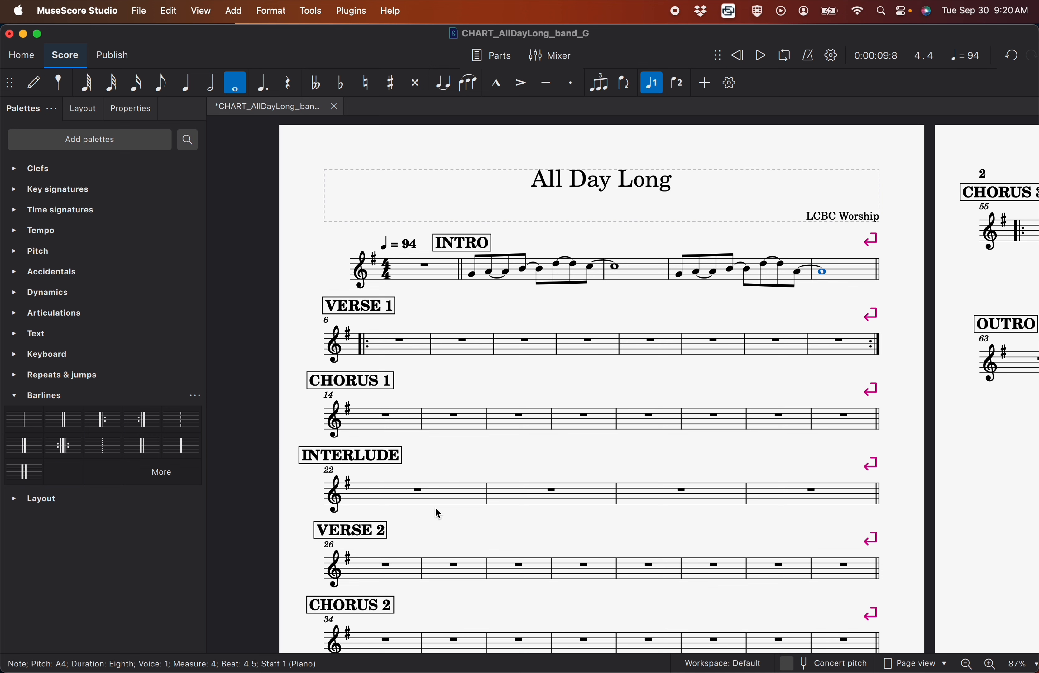
click(527, 284)
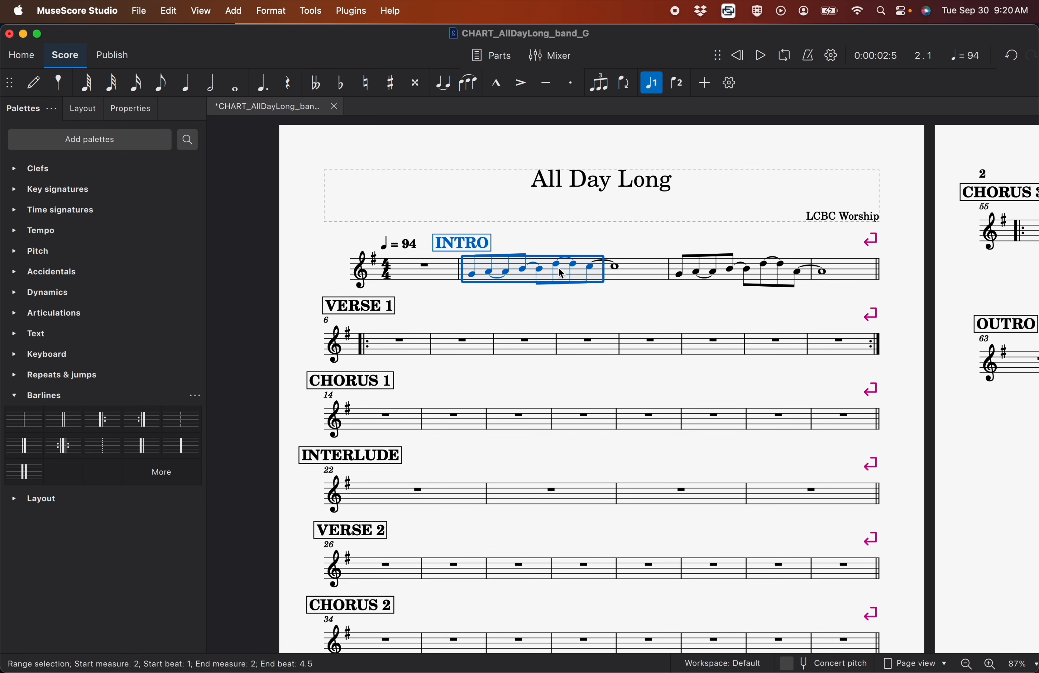
shift+click(852, 277)
key(ctrl+c)
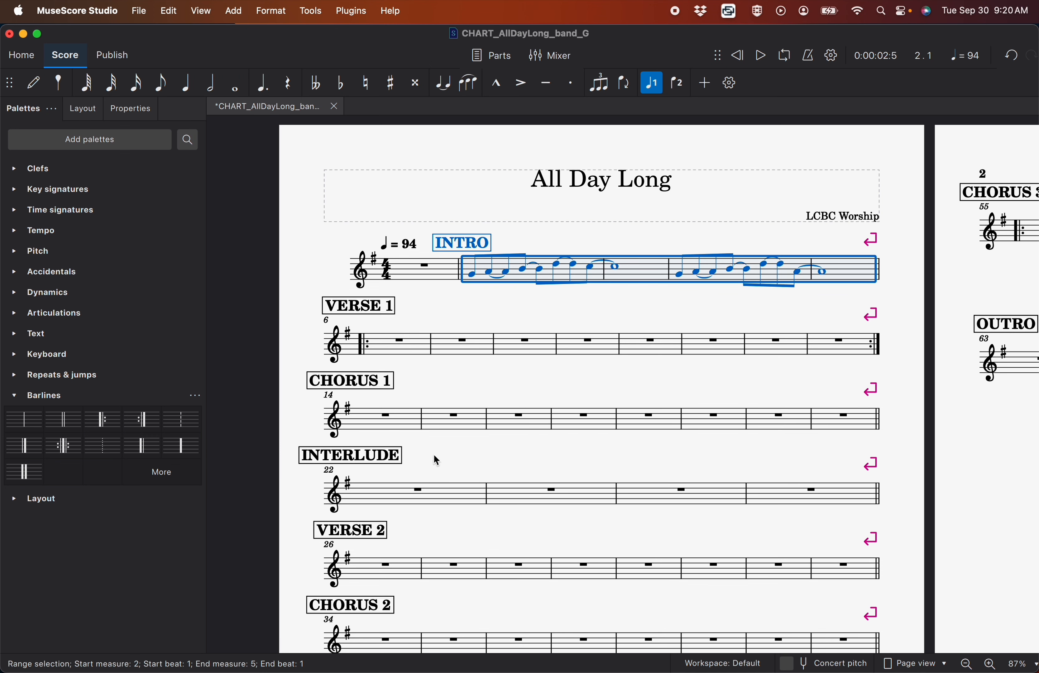
click(443, 500)
key(ctrl+v)
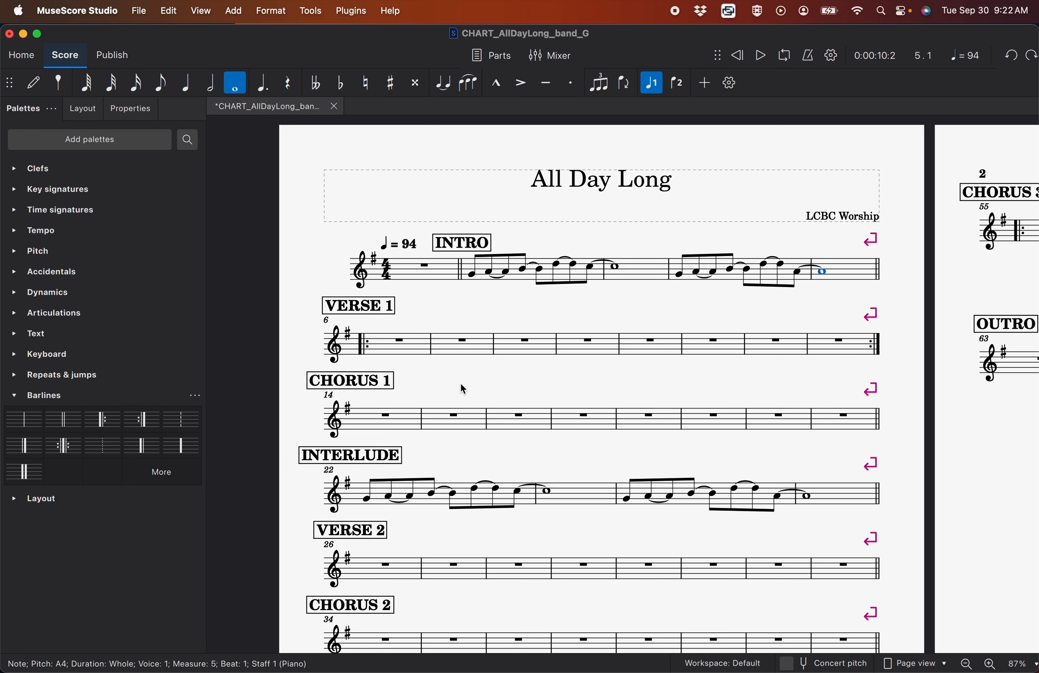
Enter a B4 rhythm in CHORUS 1 measure 14: a quarter tied to an eighth, followed by an eighth tied to a quarter
click(395, 421)
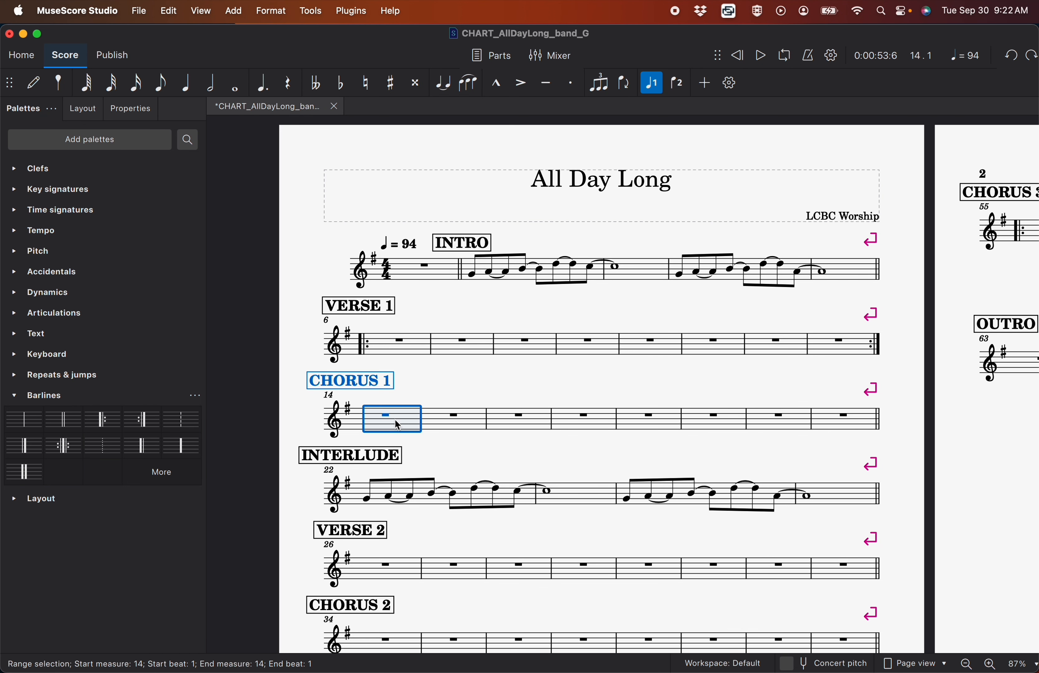
key(n)
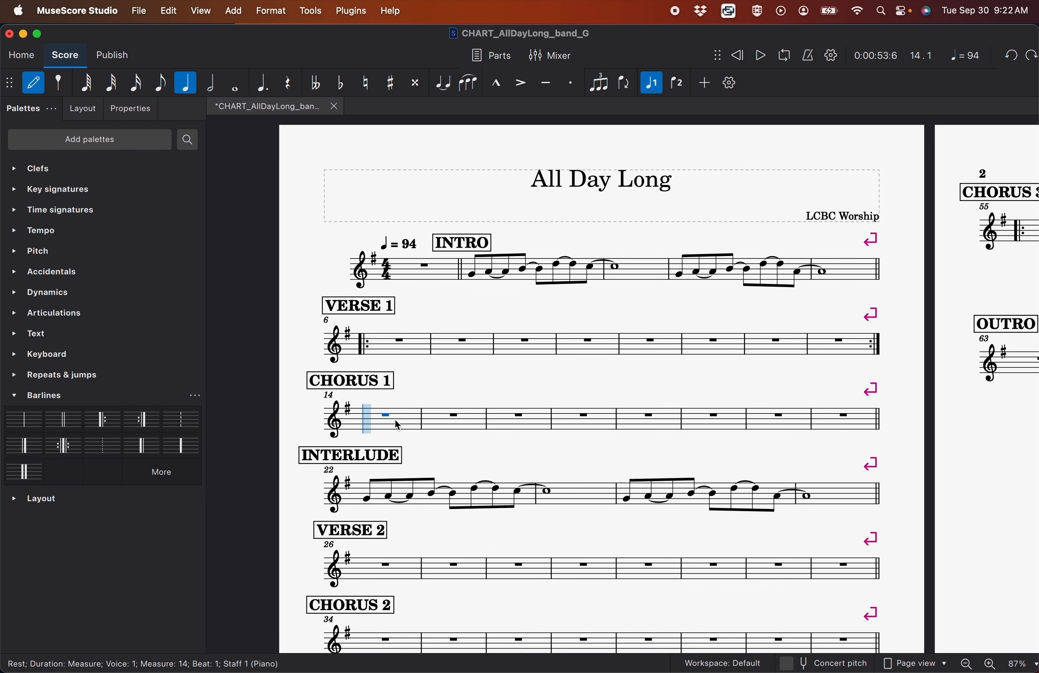
click(365, 419)
click(160, 83)
click(443, 83)
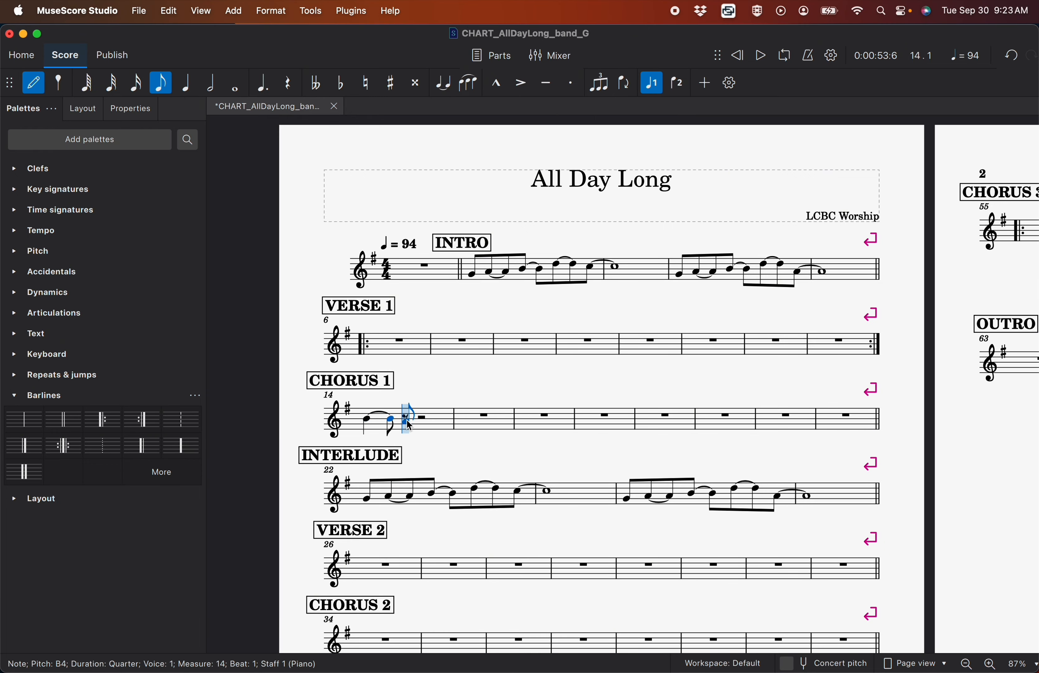
click(406, 420)
click(185, 83)
click(443, 83)
key(Escape)
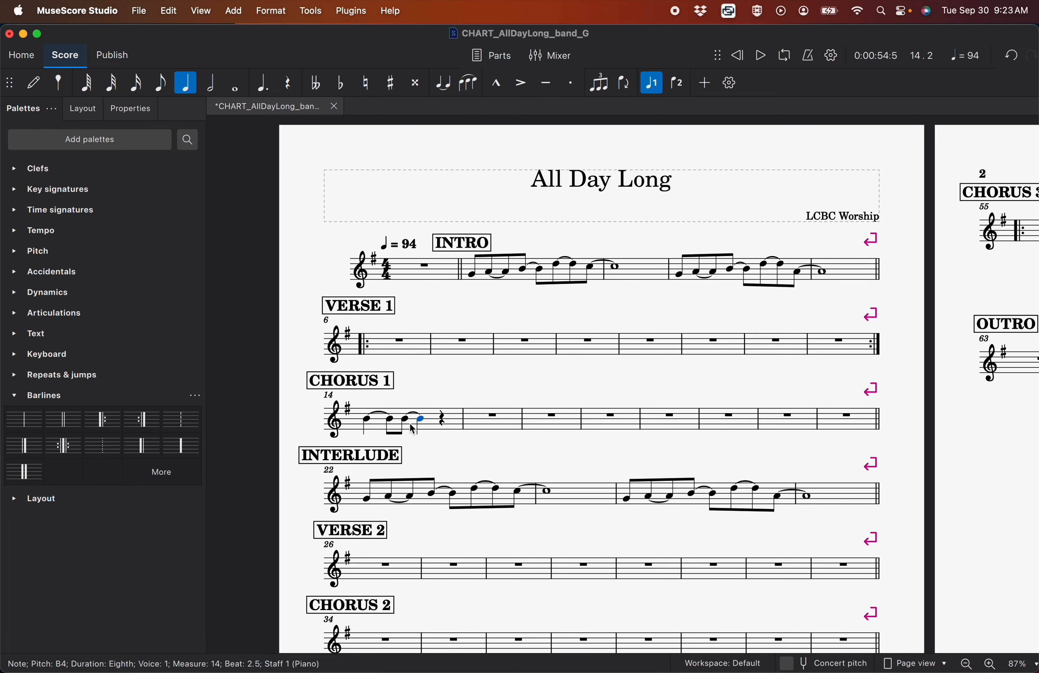
Add the chord symbols C on beat 1 and G on the second half of beat 2 in measure 14
click(368, 421)
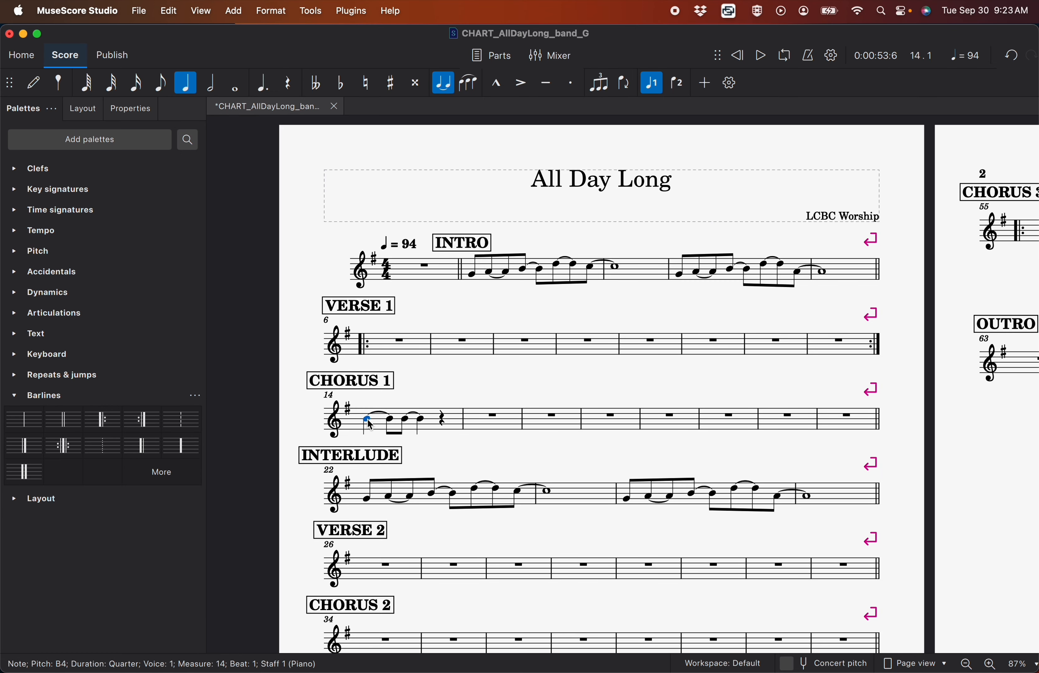
key(super+k)
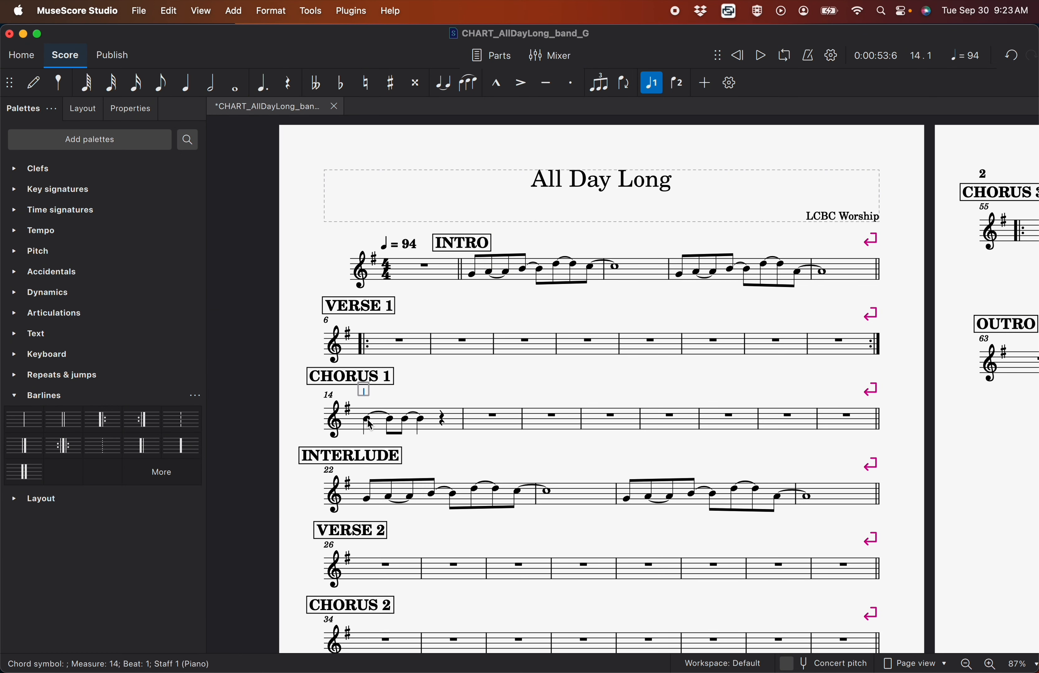
text(C)
click(405, 419)
key(super+k)
text(G)
click(443, 396)
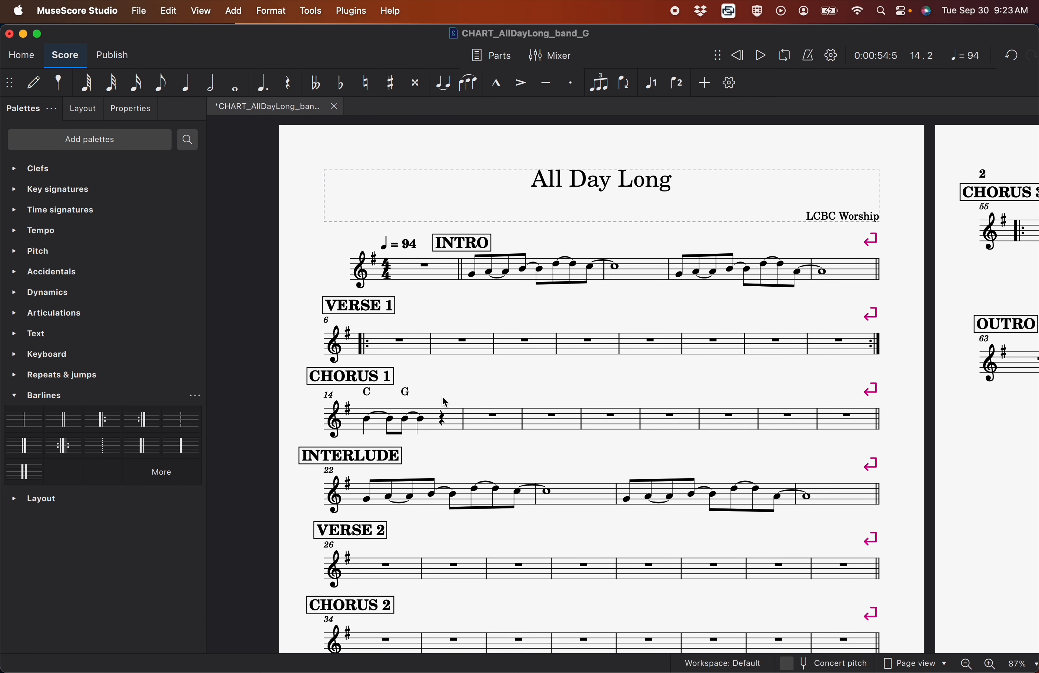
Try rhythmic slash notation on the notes in measure 14, and undo the conversion
click(424, 424)
shift+click(370, 427)
click(311, 11)
click(349, 209)
click(461, 392)
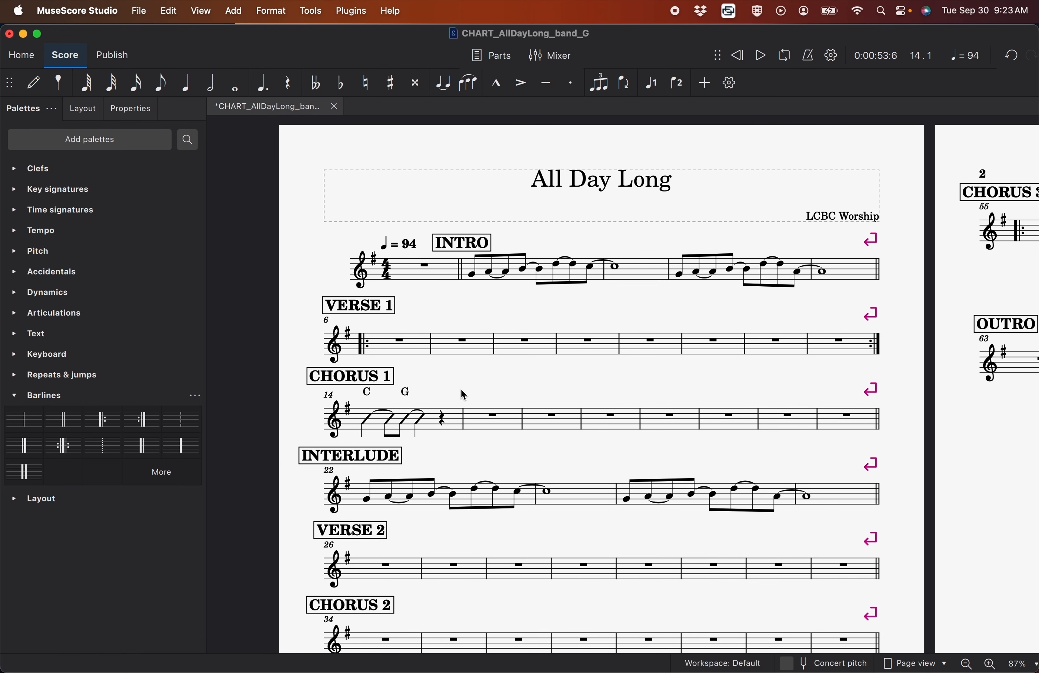
key(super+z)
click(429, 396)
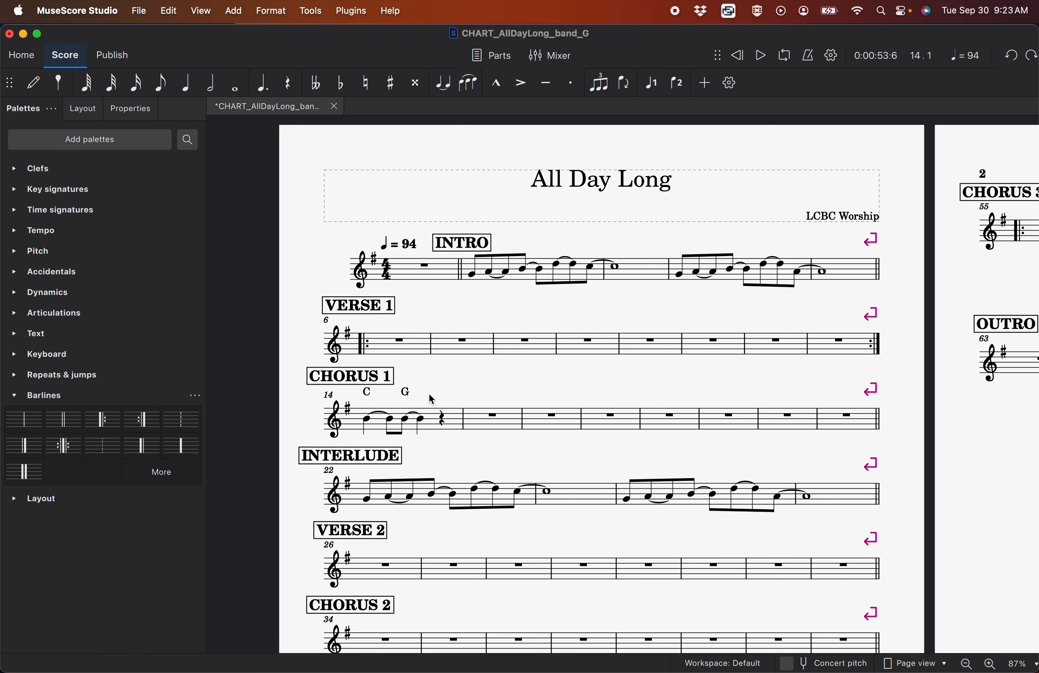
Delete all four B4 notes in measure 14 while keeping the chord symbols C and G
click(423, 422)
key(Delete)
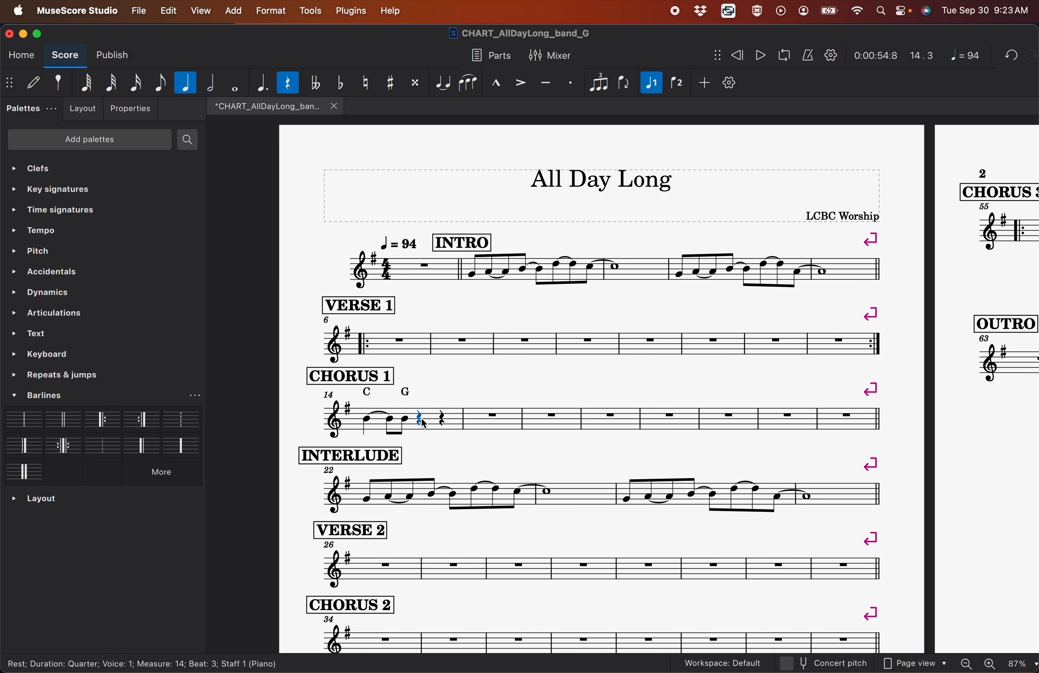
key(Left)
key(Delete)
key(Left)
key(Delete)
key(Left)
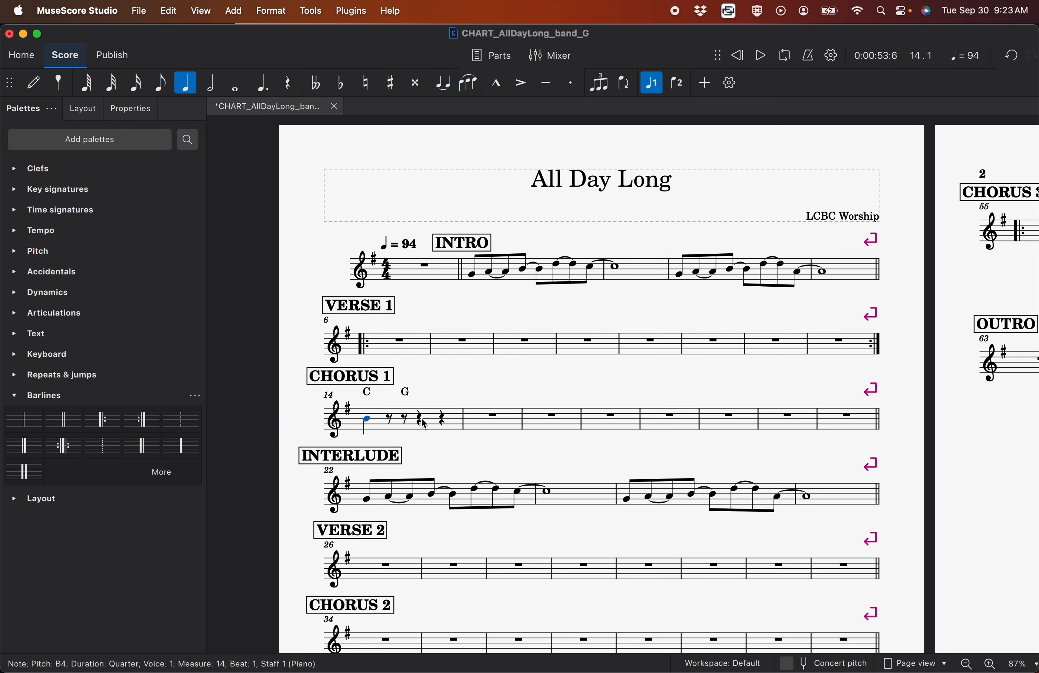
key(Delete)
Fill measure 14 of CHORUS 1 with slashes beneath its chord symbols
click(429, 424)
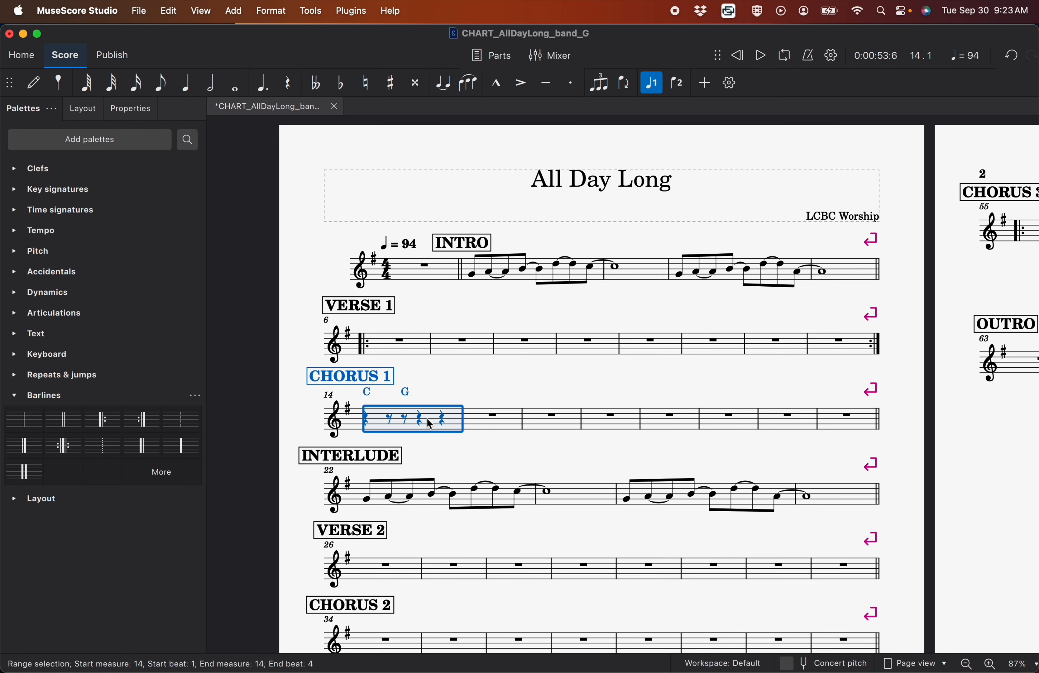
click(314, 10)
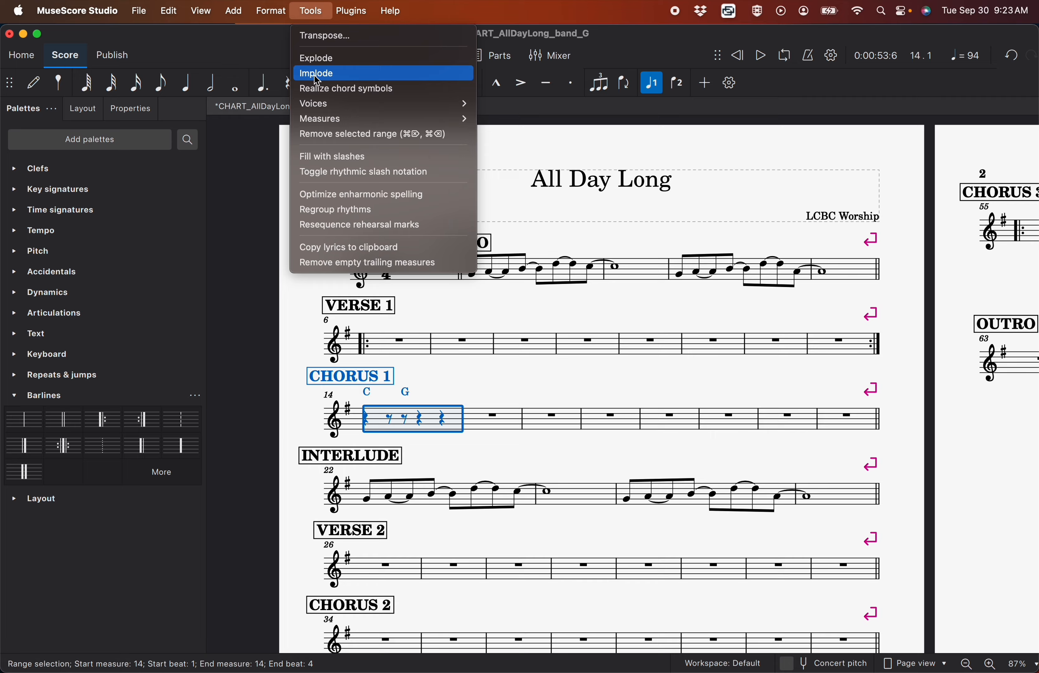
click(323, 156)
key(Escape)
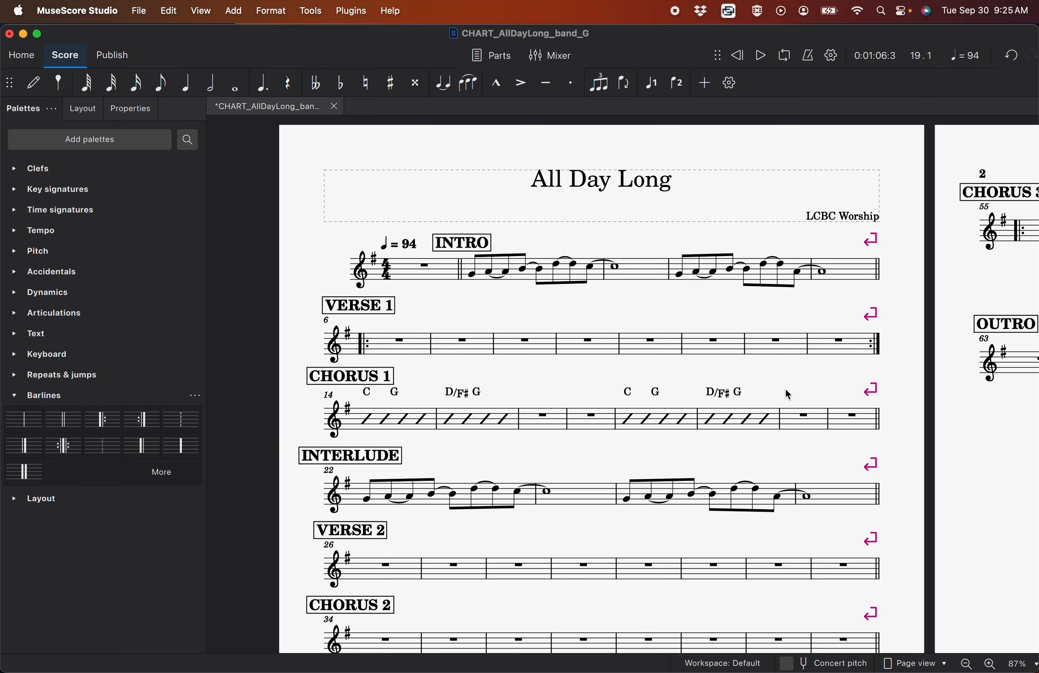
Fill the empty first measure before the INTRO with slashes
click(441, 273)
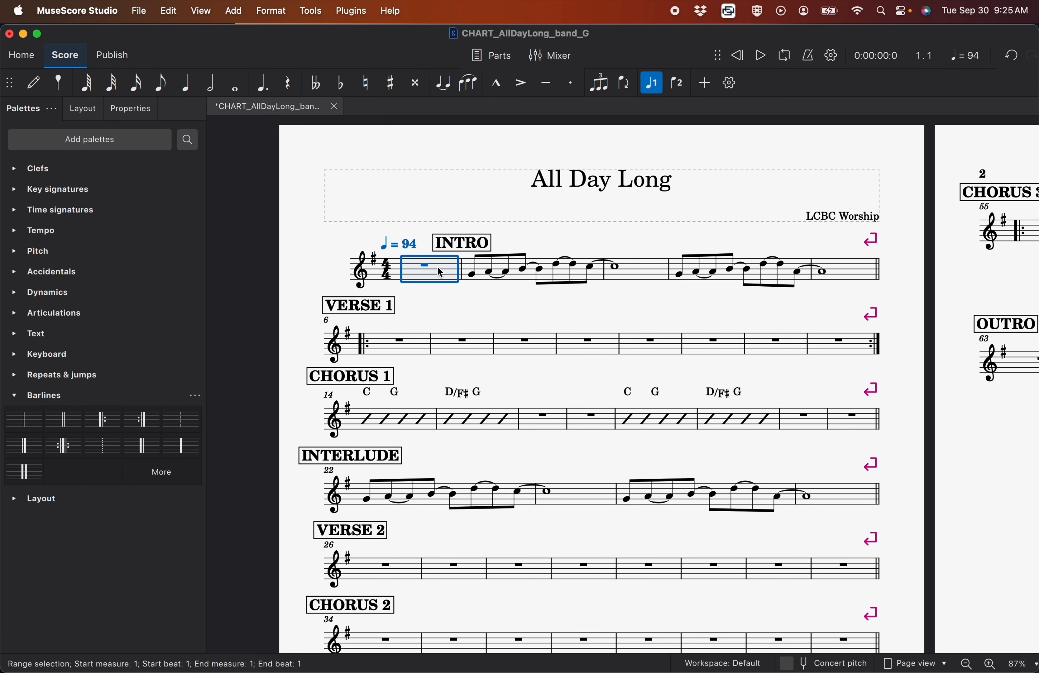
click(311, 11)
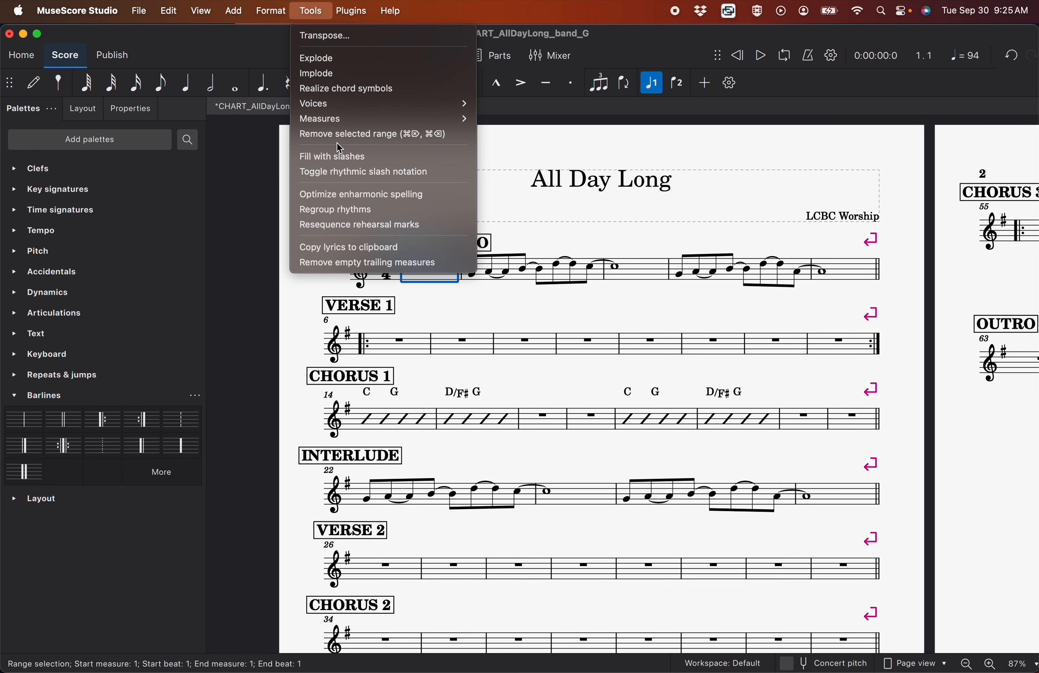
click(341, 164)
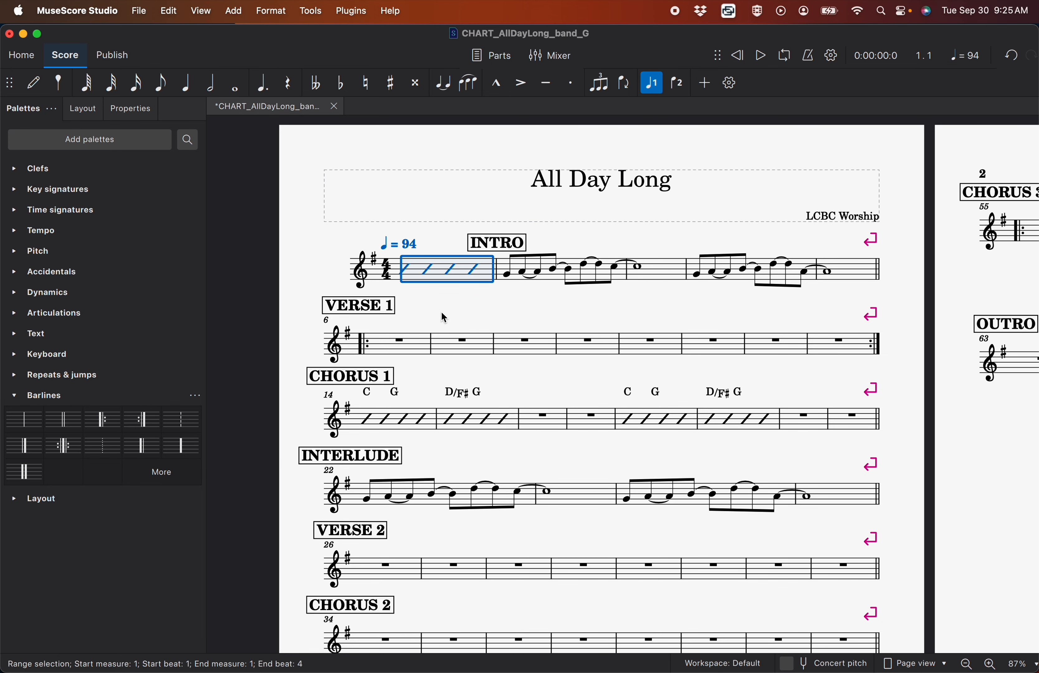
Fill all eight measures of VERSE 1, measures 6 to 13, with slashes
click(404, 344)
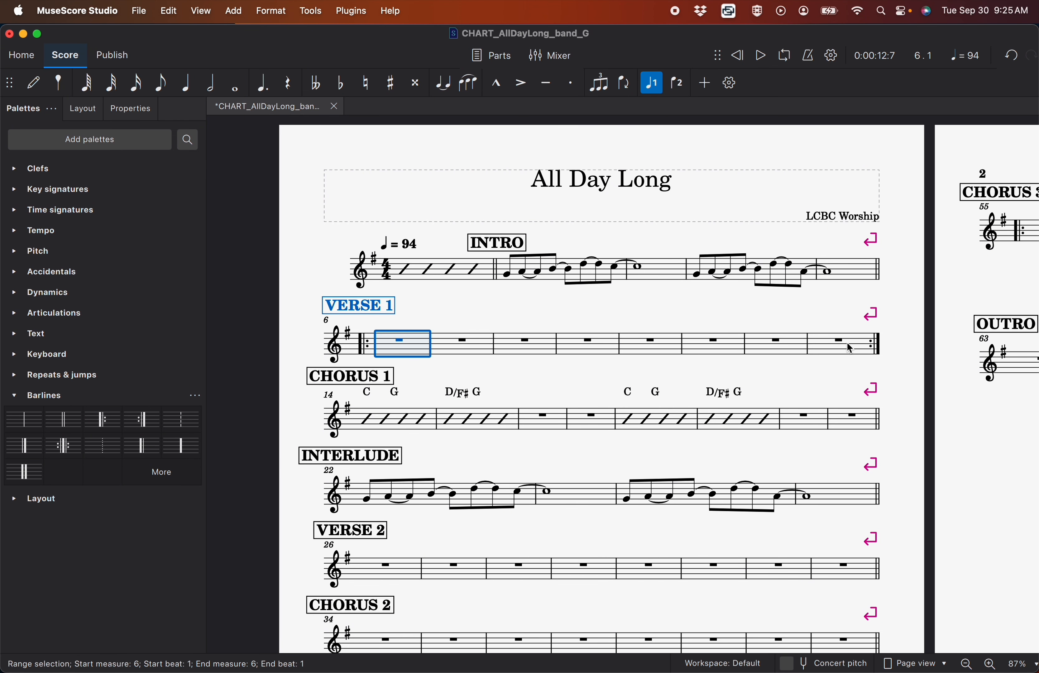
shift+click(850, 349)
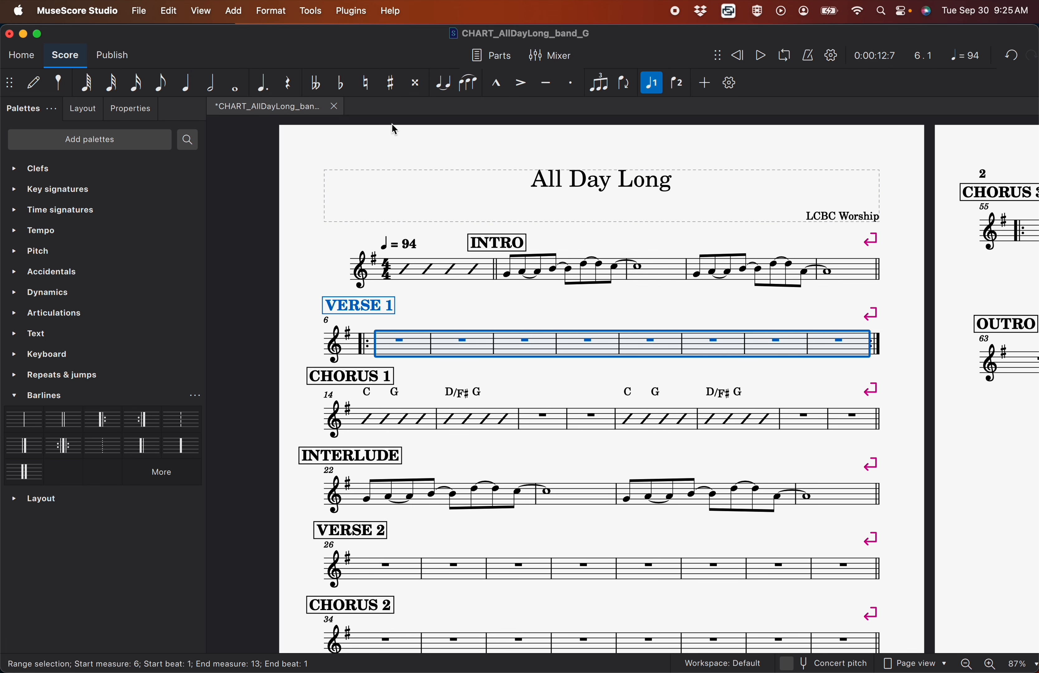
click(311, 11)
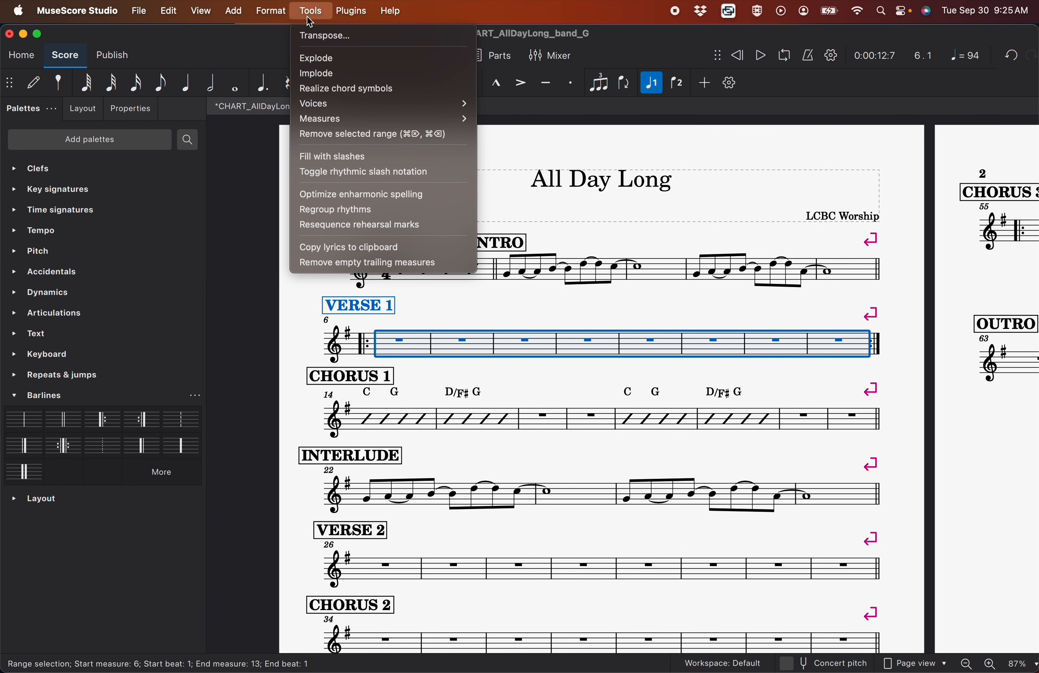
click(328, 155)
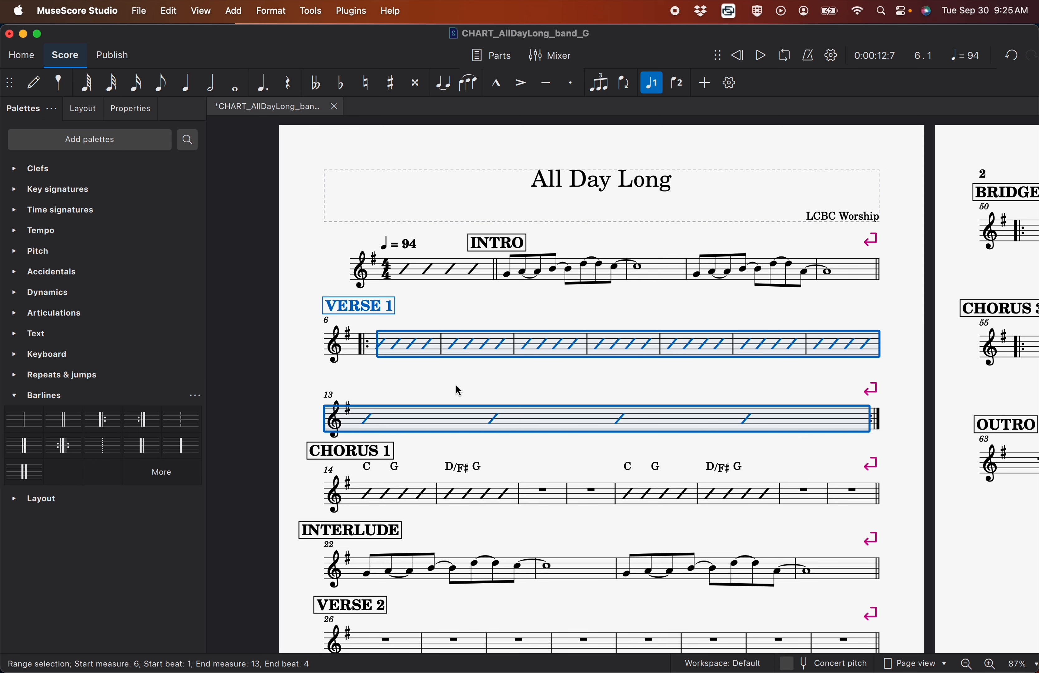
Keep measures 12 and 13 on the same system so VERSE 1 fits on one line
click(13, 502)
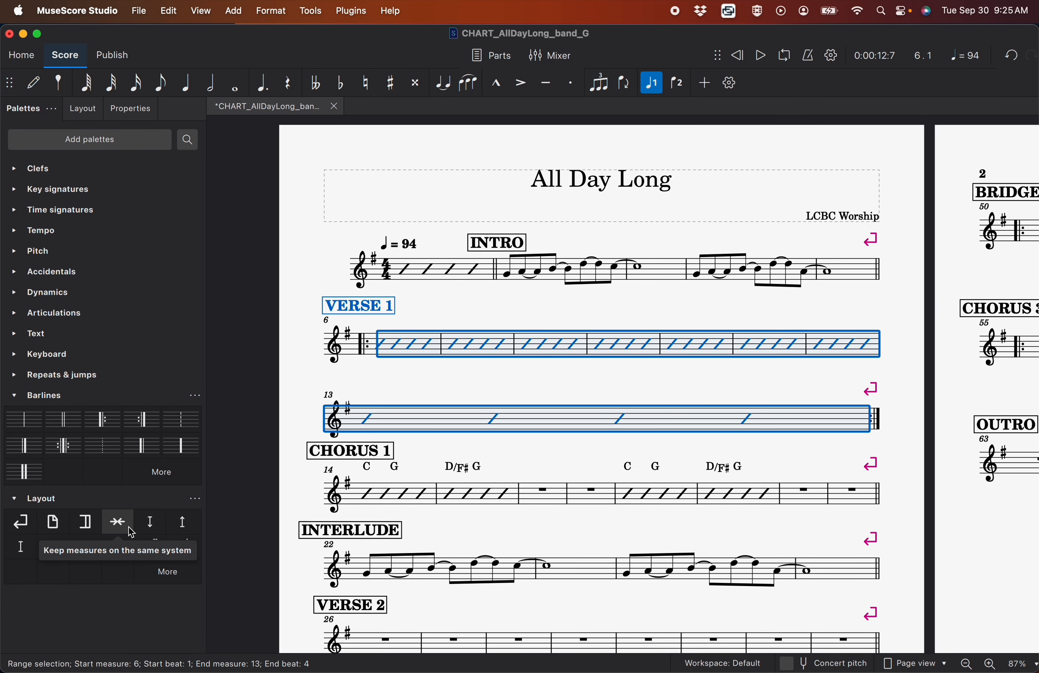
drag(131, 532, 876, 356)
key(Escape)
scroll(758, 317, down, 1)
click(13, 395)
Fill measures 16, 17 and 20 of CHORUS 1 with slashes, and keep measures 20 and 21 on the same system
click(539, 403)
shift+click(603, 402)
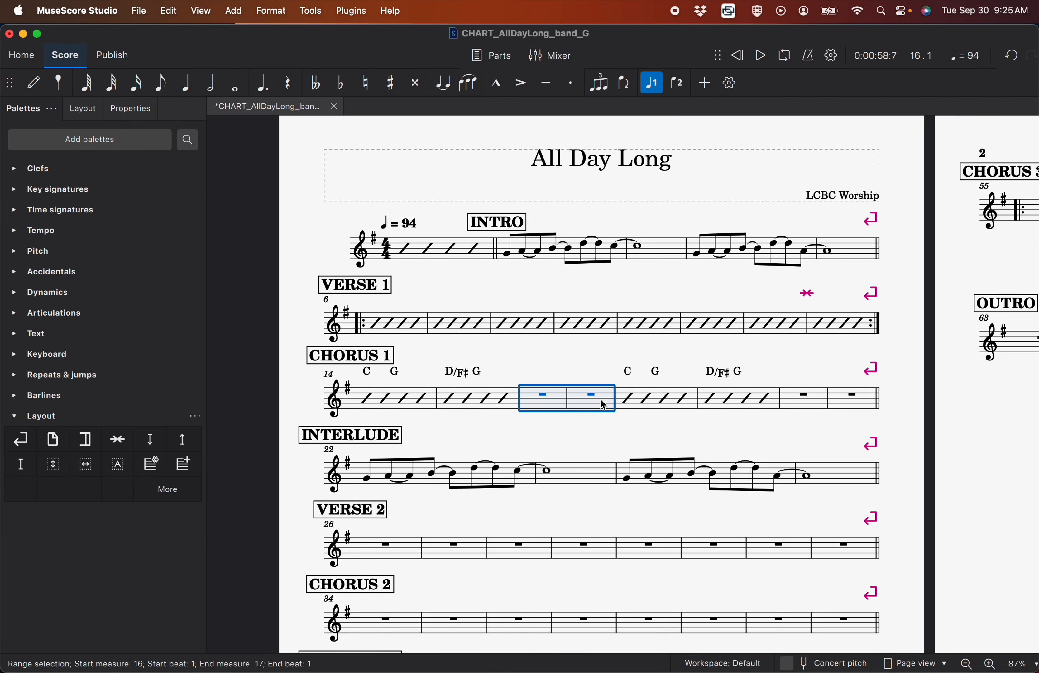
click(311, 11)
click(339, 162)
click(809, 402)
click(310, 11)
click(339, 162)
drag(117, 439, 835, 399)
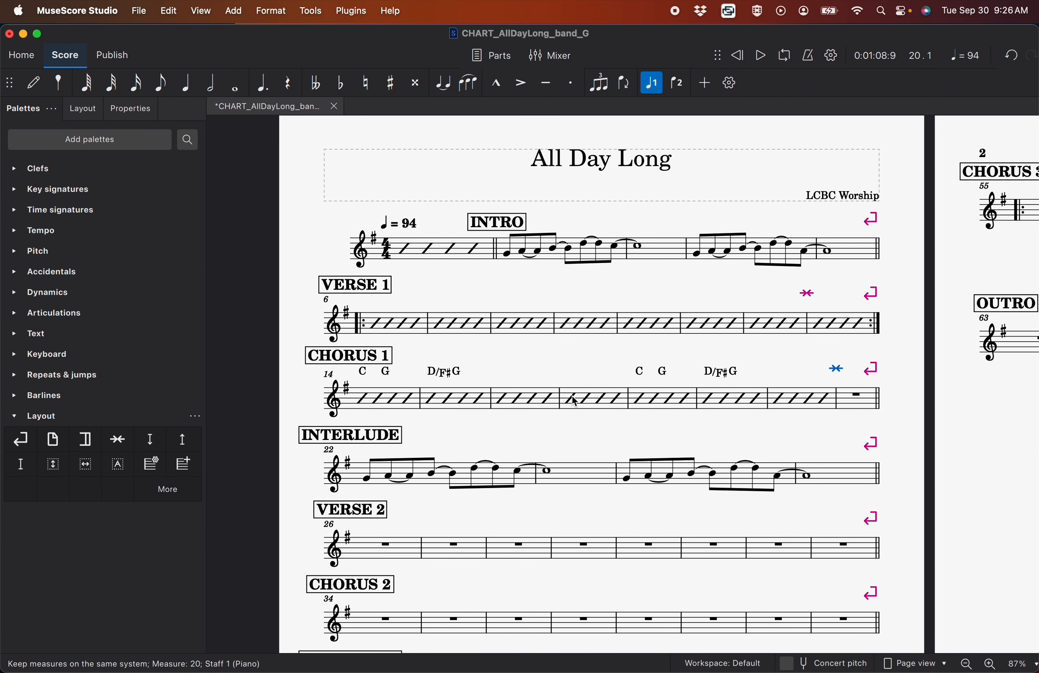
Fill measures 26 to 69, from VERSE 2 through the second-to-last OUTRO measure, with slashes
scroll(573, 399, down, 5)
click(430, 352)
scroll(947, 528, right, 10)
scroll(947, 528, up, 5)
shift+click(923, 451)
click(849, 457)
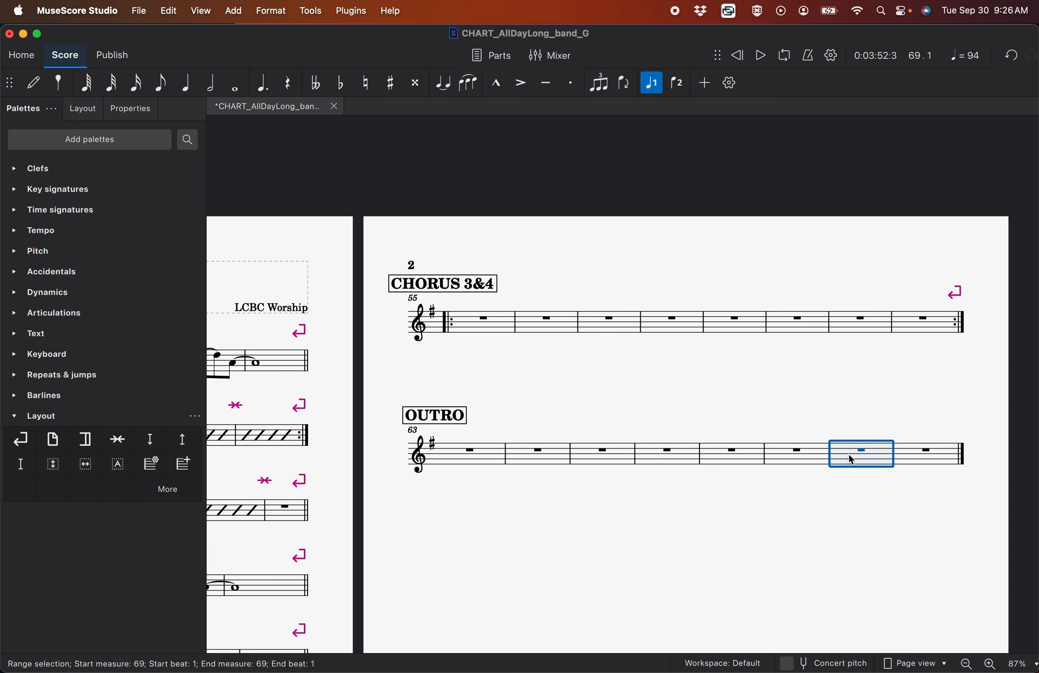
scroll(849, 457, left, 10)
scroll(849, 457, down, 6)
shift+click(387, 361)
click(311, 11)
click(338, 162)
key(Escape)
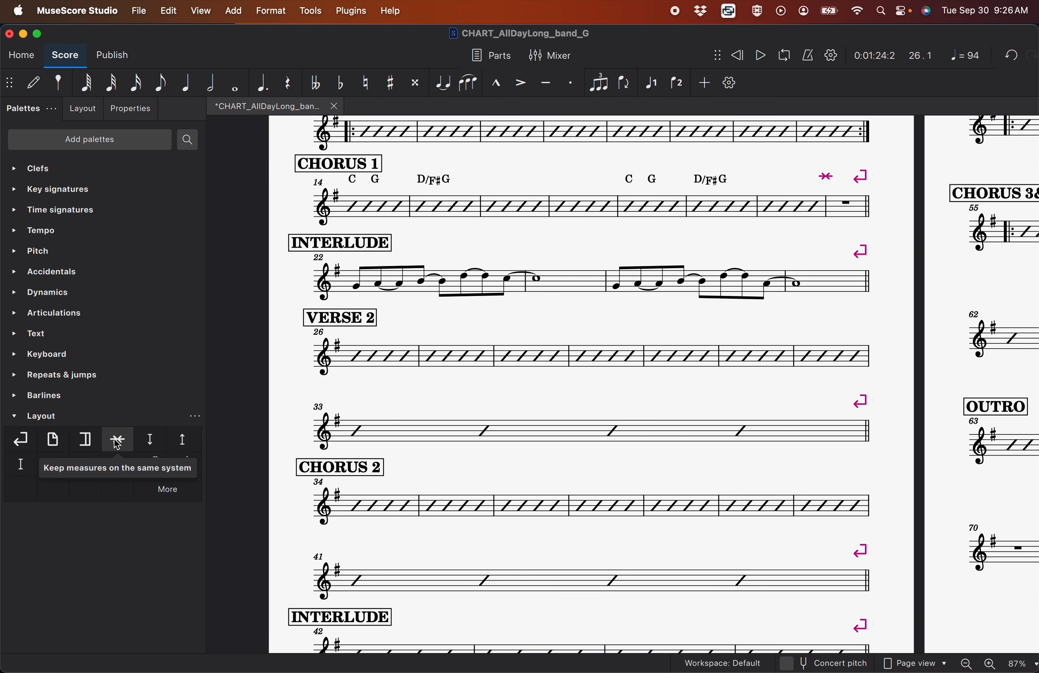
Keep the last measure of VERSE 2, CHORUS 2, CHORUS 3&4 and OUTRO on the same system as the measure before it
drag(117, 441, 864, 422)
scroll(773, 442, right, 10)
scroll(773, 442, up, 5)
click(858, 243)
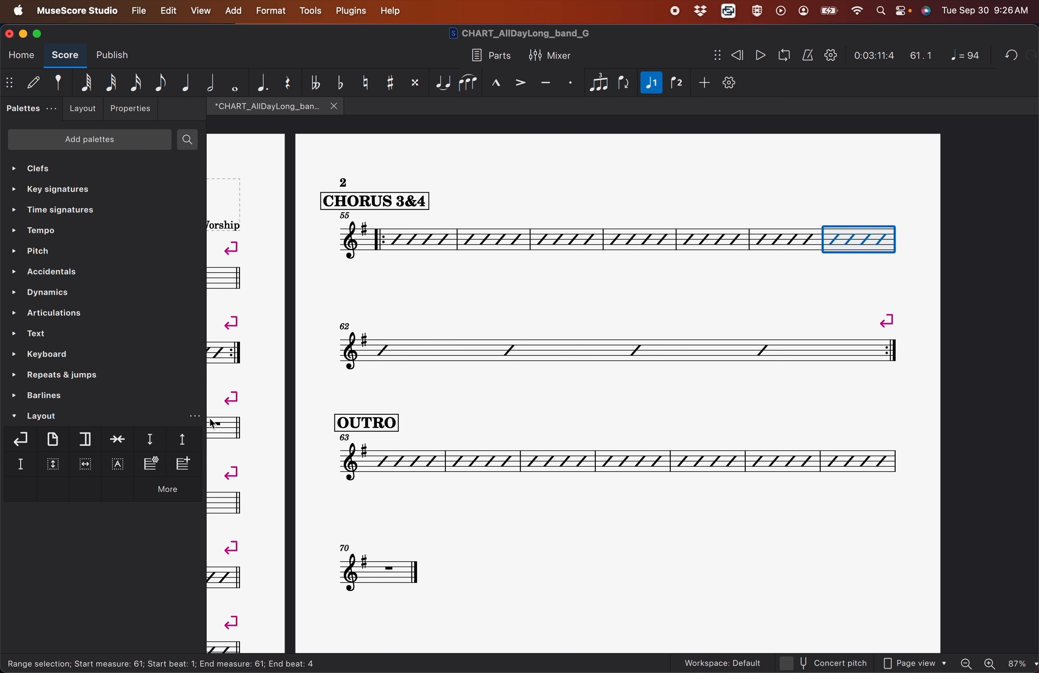
click(118, 441)
click(395, 476)
click(120, 441)
key(super+z)
click(858, 360)
click(118, 440)
Add a system break after measure 66 to split the OUTRO into two lines of four measures
click(634, 489)
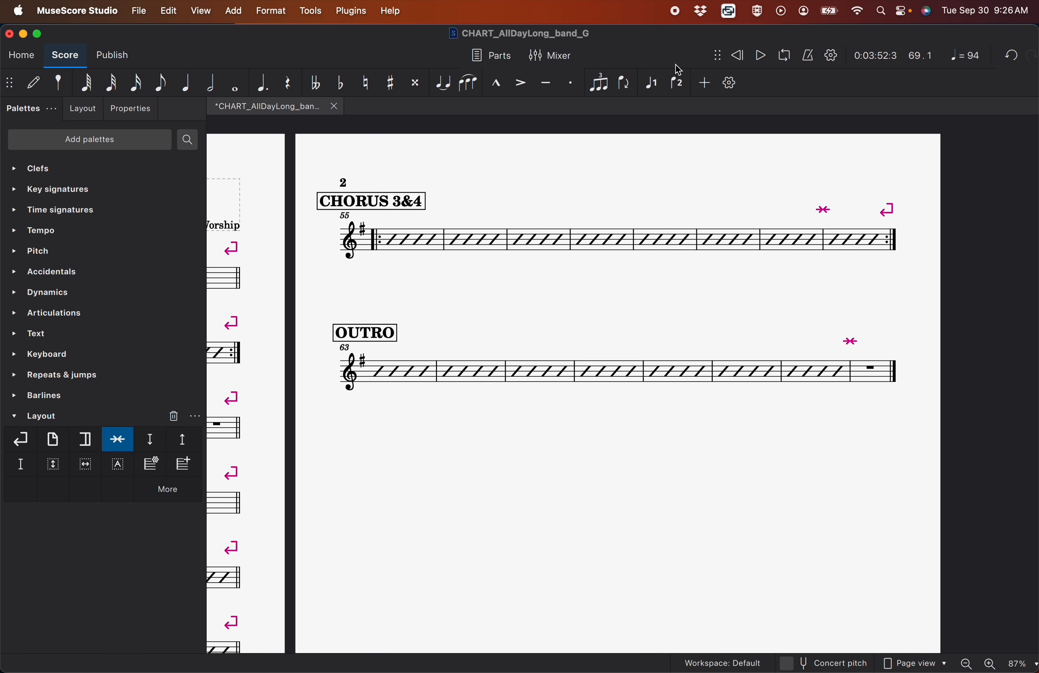
click(644, 372)
key(Return)
Enter a dotted quarter note B4 and an eighth note C5 tied to a half note in measure 70
click(848, 469)
key(n)
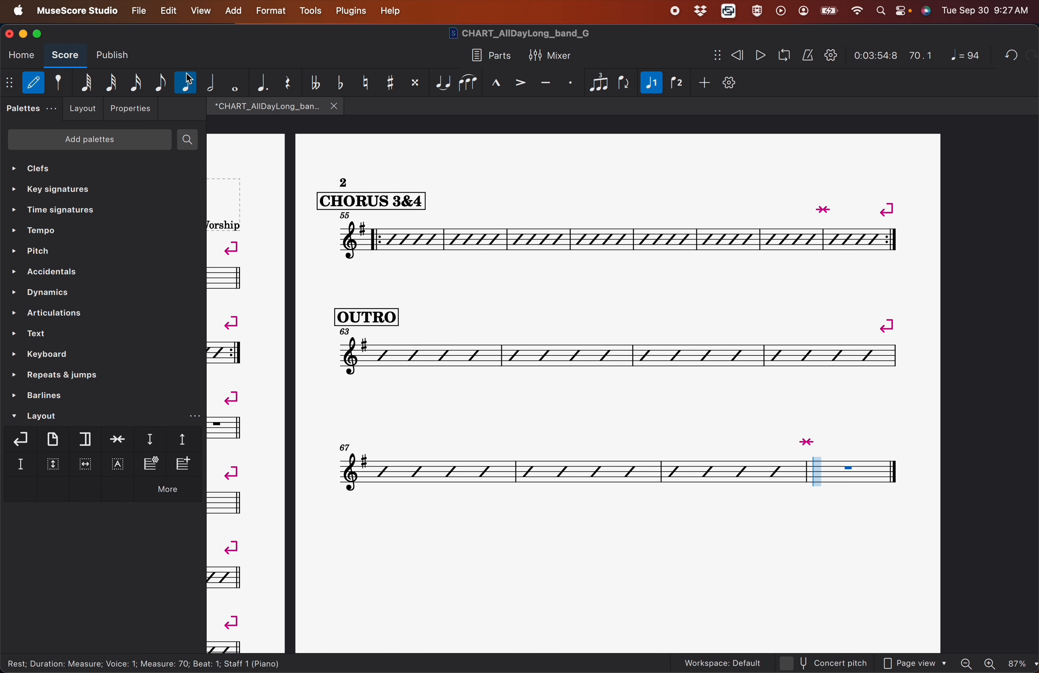
click(269, 91)
click(820, 473)
key(4)
click(821, 469)
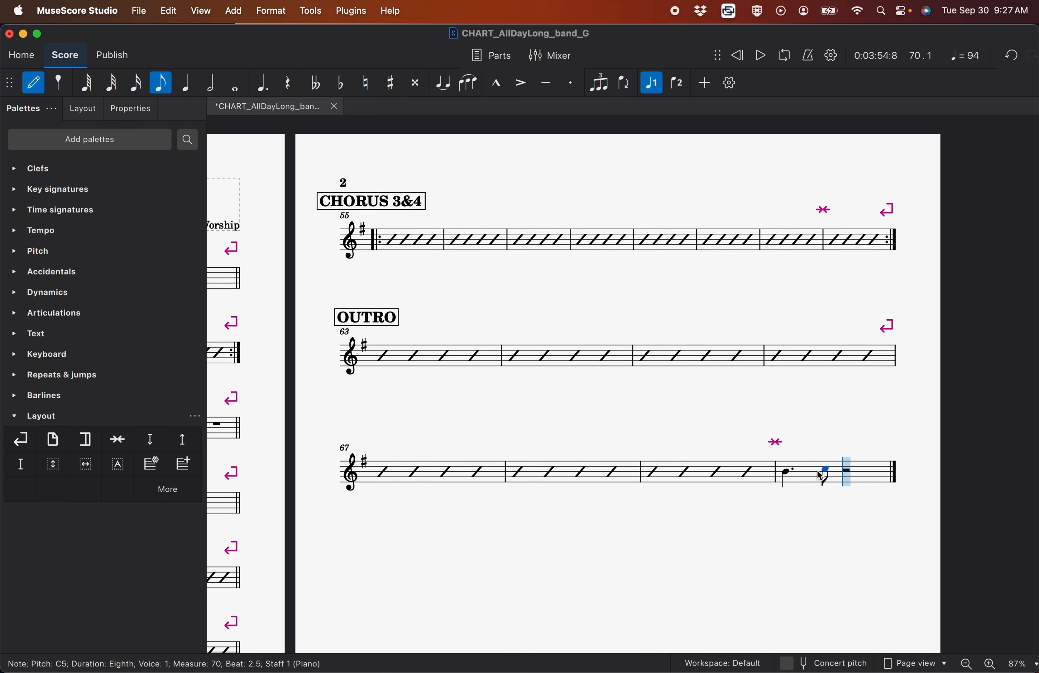
click(211, 83)
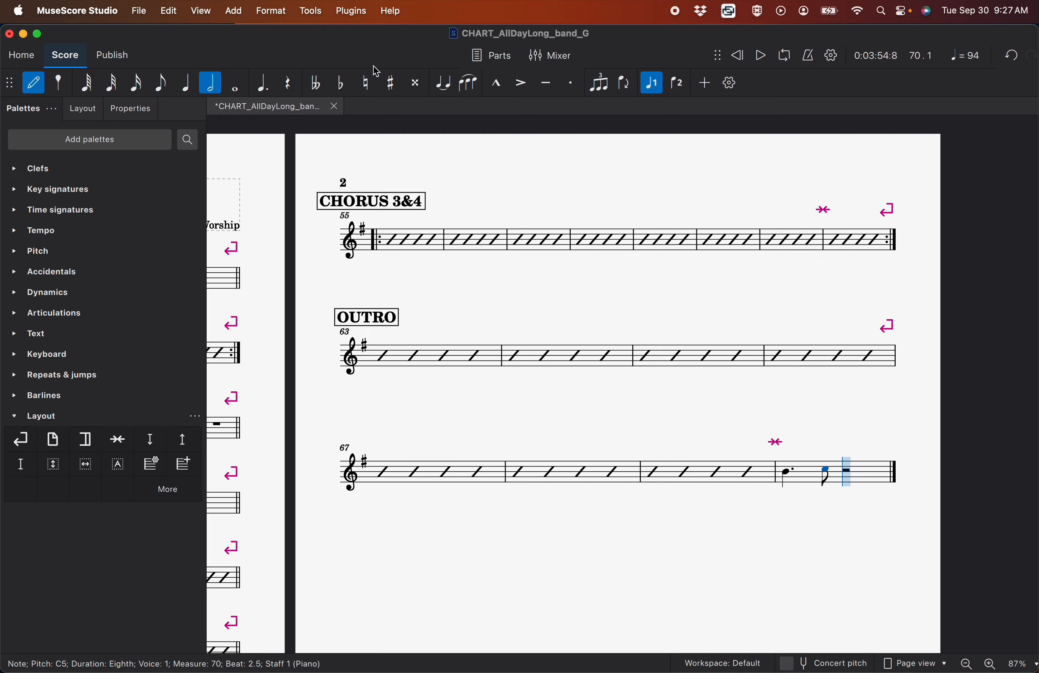
click(441, 86)
key(Escape)
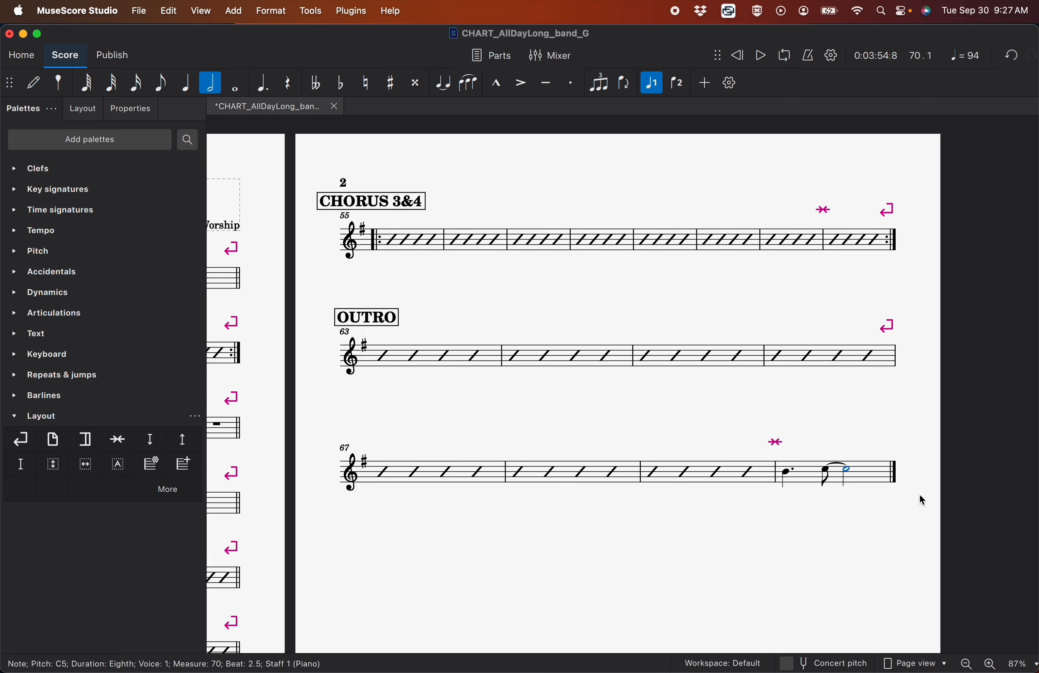
Convert the notes in measure 70 to rhythmic slash notation
click(871, 483)
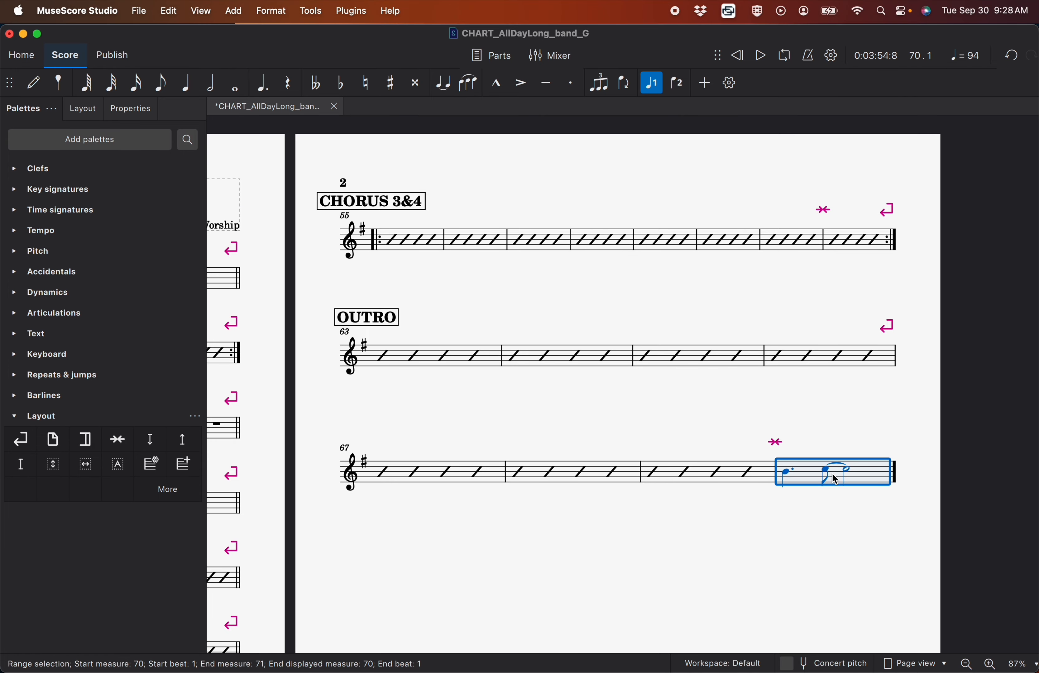
click(311, 11)
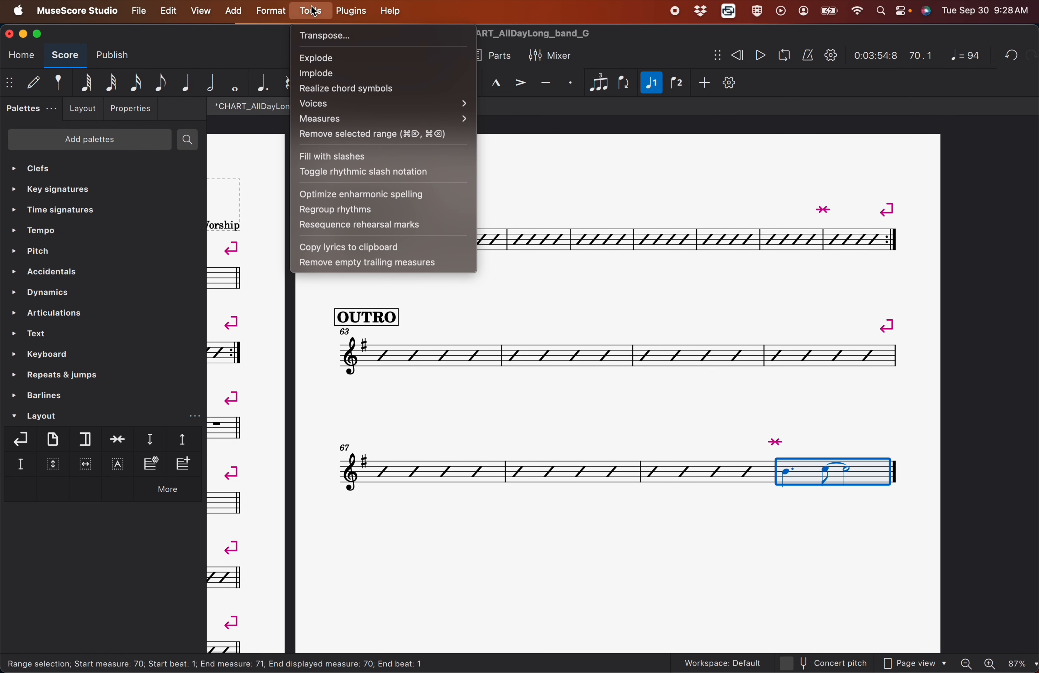
click(347, 171)
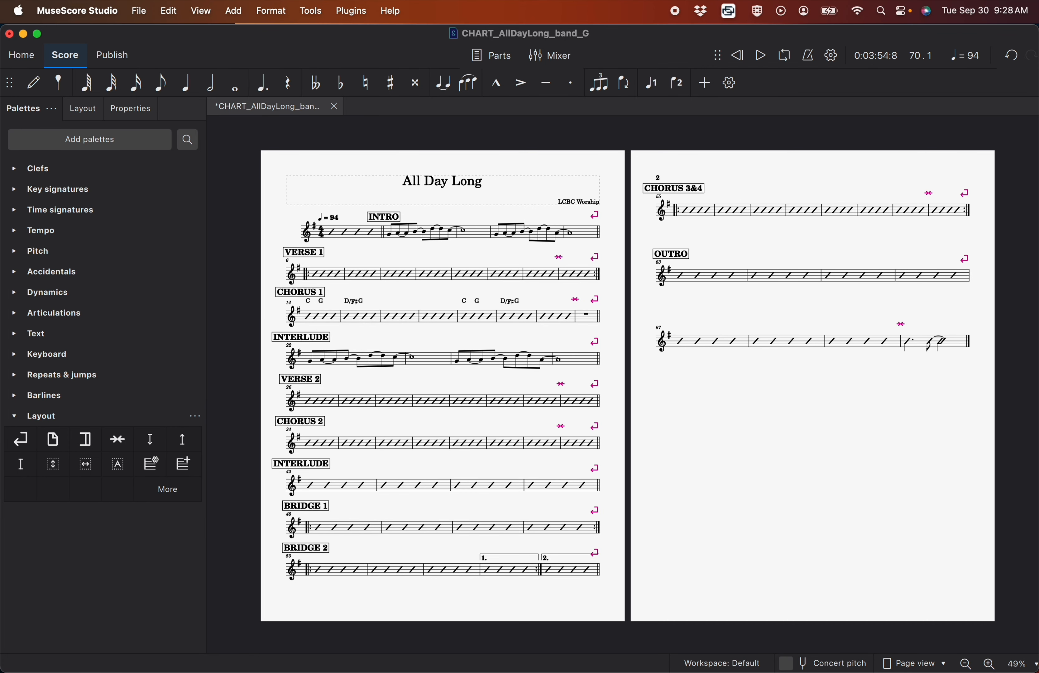
Add the chord symbol G above the first INTRO melody note in measure 2
scroll(398, 255, up, 5)
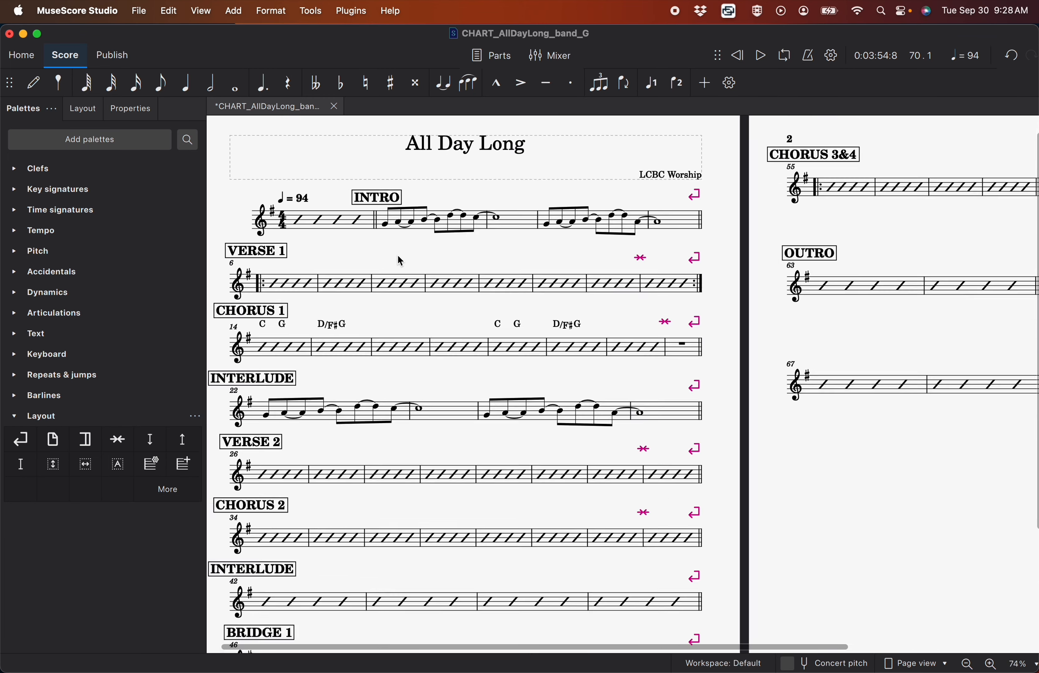
click(434, 347)
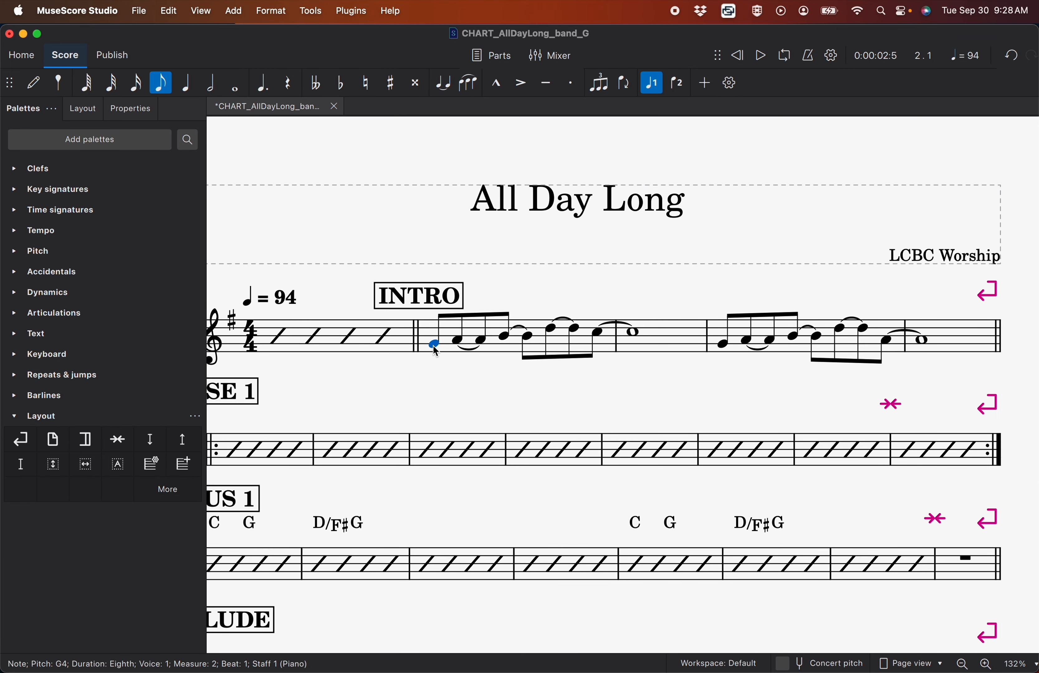
text(G)
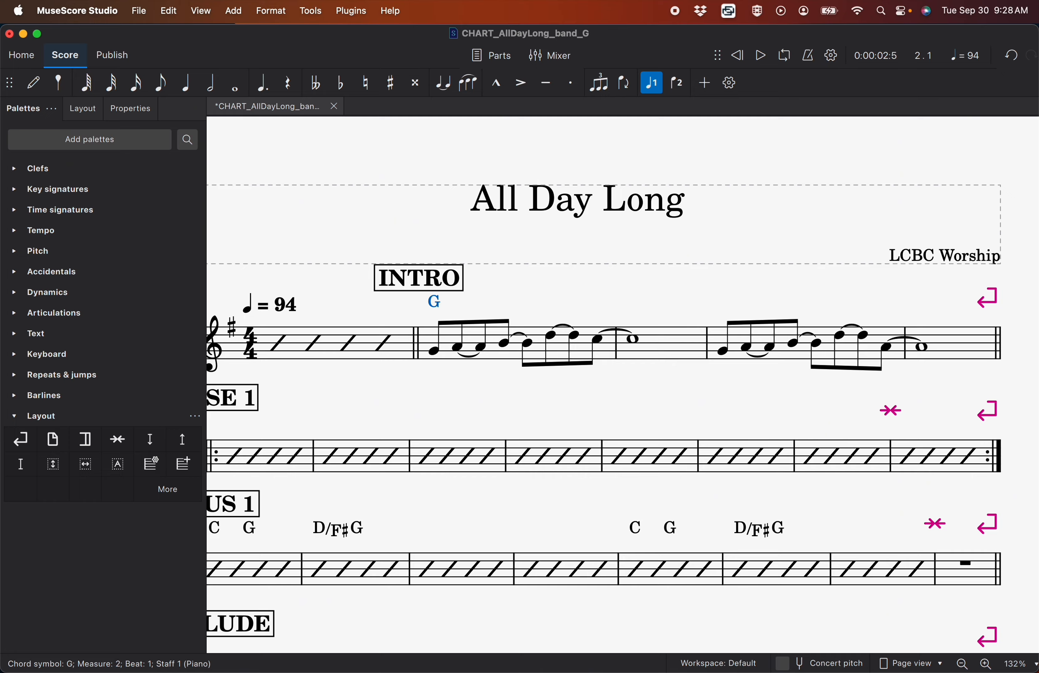
Add the VERSE 1 chord symbols G in measure 6, C in measure 10 and D in measure 12, each on beat 1
scroll(434, 348, left, 3)
click(322, 437)
text(G)
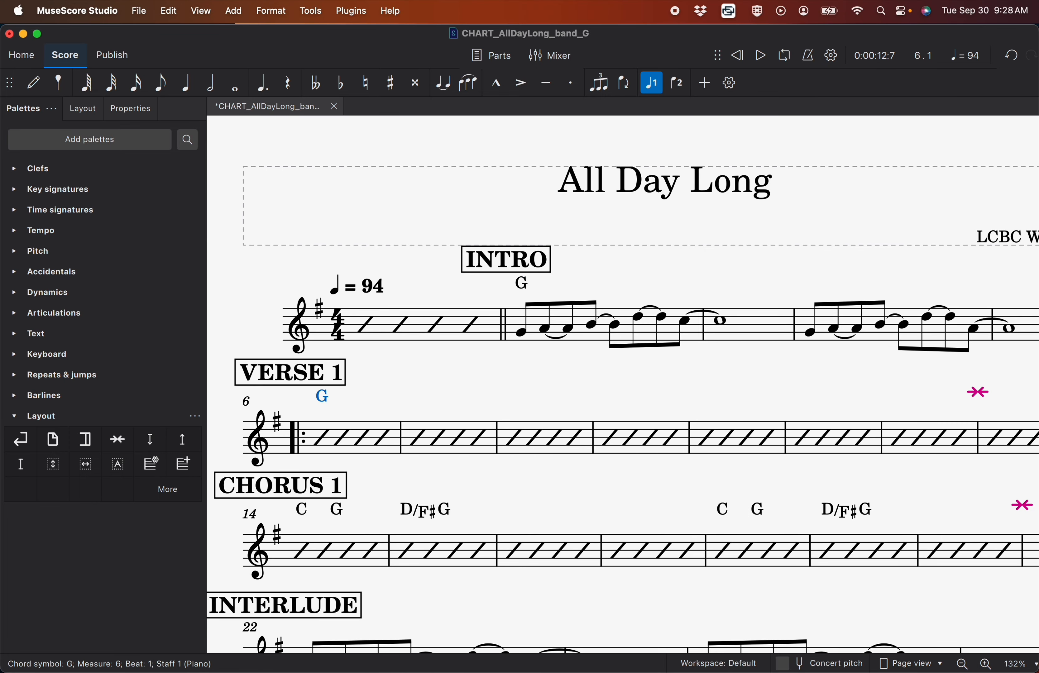
scroll(322, 436, right, 4)
click(555, 413)
text(C)
click(752, 419)
text(D)
Add the CHORUS 1 chord symbols C in measure 16, D in measure 17 and C in measure 20, each on beat 1
click(481, 410)
text(C)
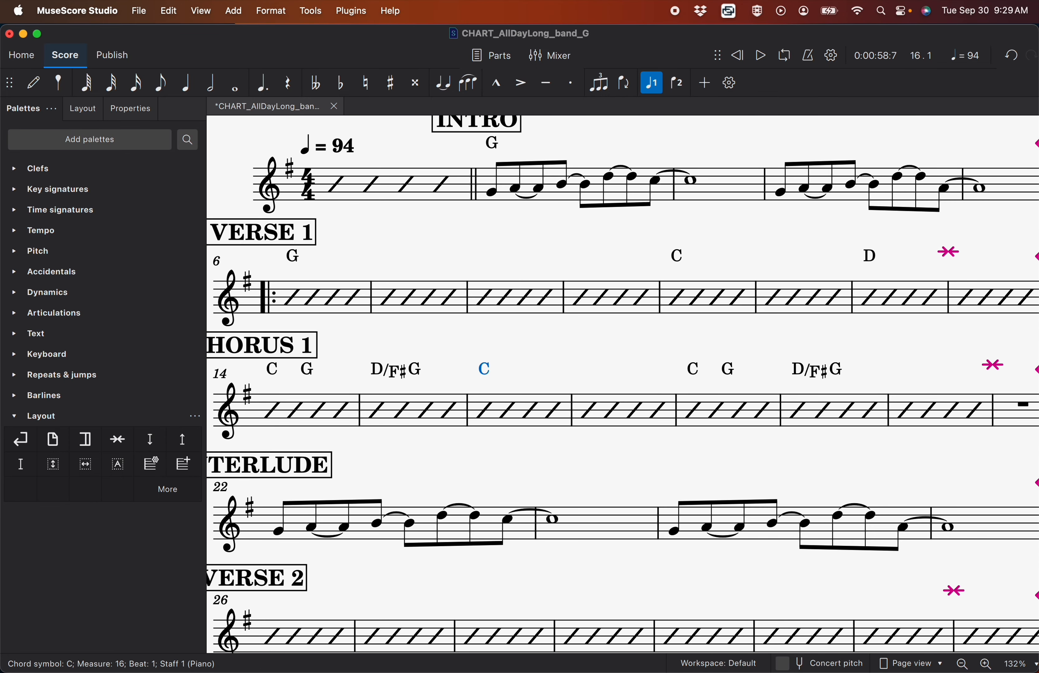
click(586, 410)
text(D)
click(691, 407)
text(C)
Add the chord symbol G on beat 1 of measure 22 in the first INTERLUDE
scroll(691, 407, left, 7)
click(378, 448)
text(G)
Add the VERSE 2 chord symbols G in measure 26, C in measure 30 and D in measure 32, each on beat 1
scroll(378, 447, down, 4)
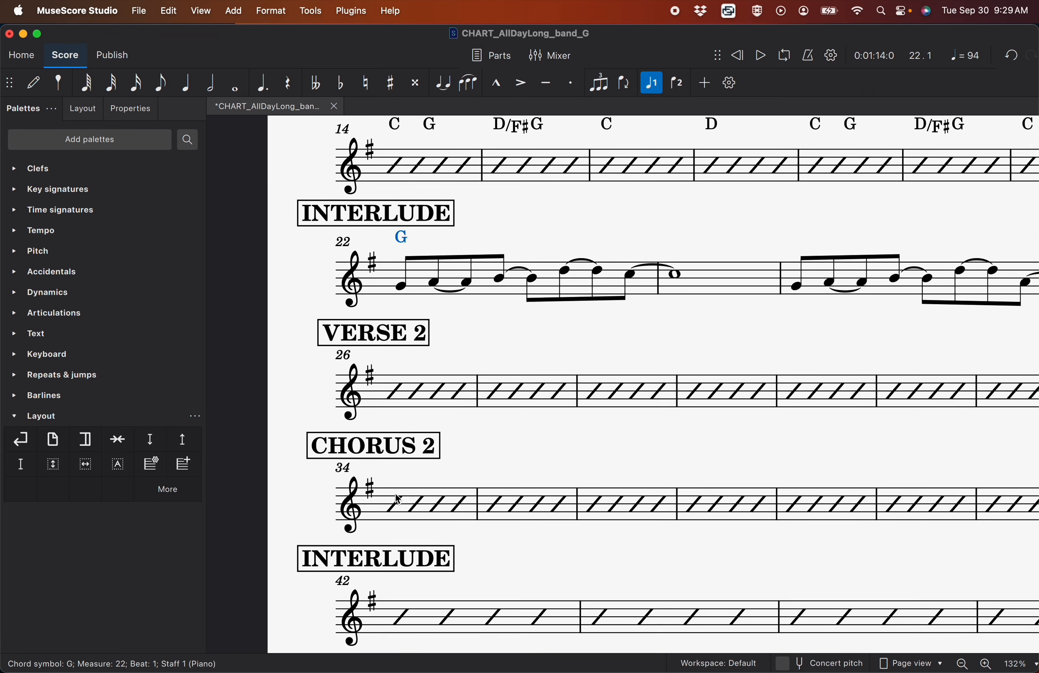
click(396, 392)
text(G)
scroll(396, 392, right, 4)
click(567, 398)
key(super+k)
text(C)
click(768, 397)
key(super+k)
text(D)
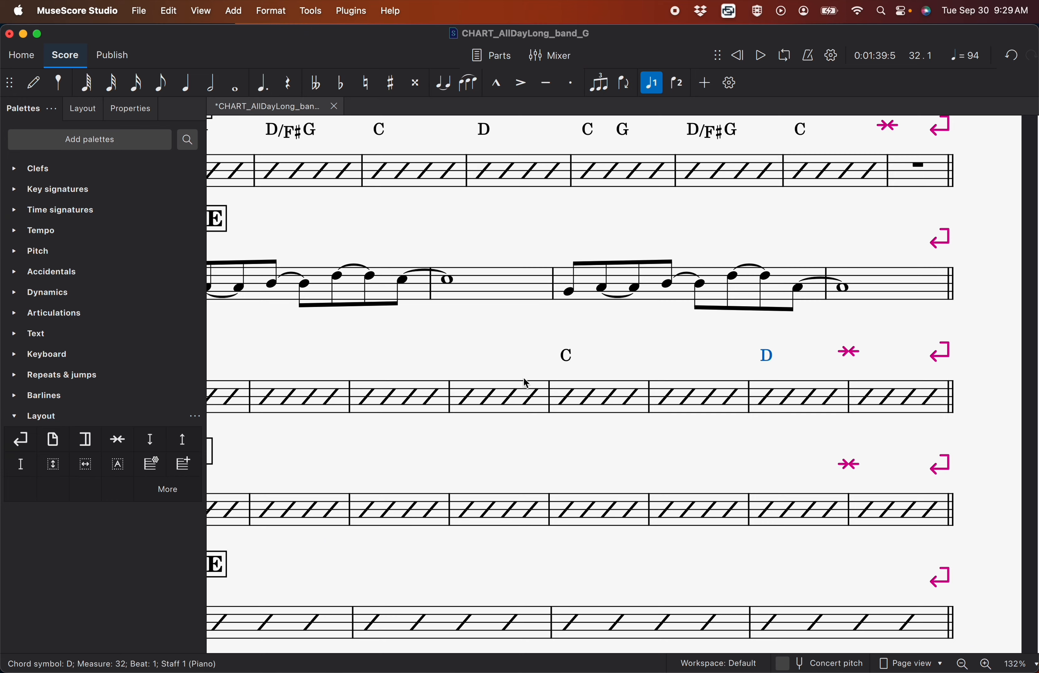
Copy measures 14 to 20 of CHORUS 1 with their chord symbols to the start of CHORUS 2
scroll(524, 383, down, 4)
click(378, 286)
shift+click(777, 294)
key(super+c)
click(380, 496)
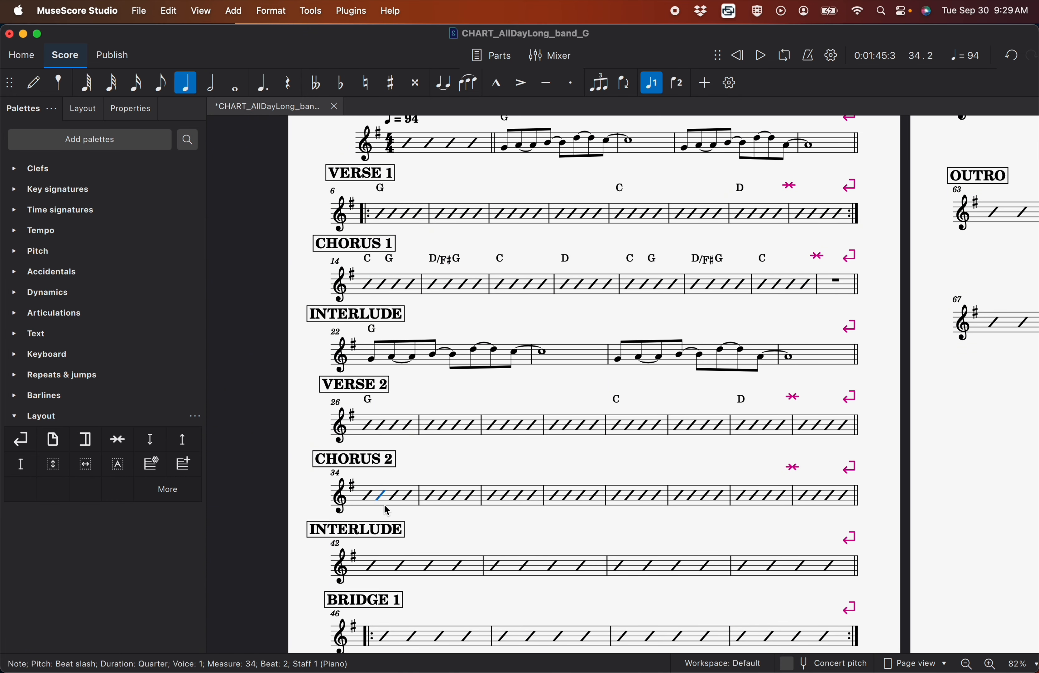
key(super+v)
Add the chord symbol D on beat 1 of measure 41, the last measure of CHORUS 2
click(805, 497)
key(super+k)
text(D)
key(Escape)
Add the chord symbols G/B, C, D and G on beats 1 and 3 of measures 42 and 43 in the second INTERLUDE
scroll(805, 495, down, 4)
click(387, 379)
key(super+k)
text(G/B  C  D  G)
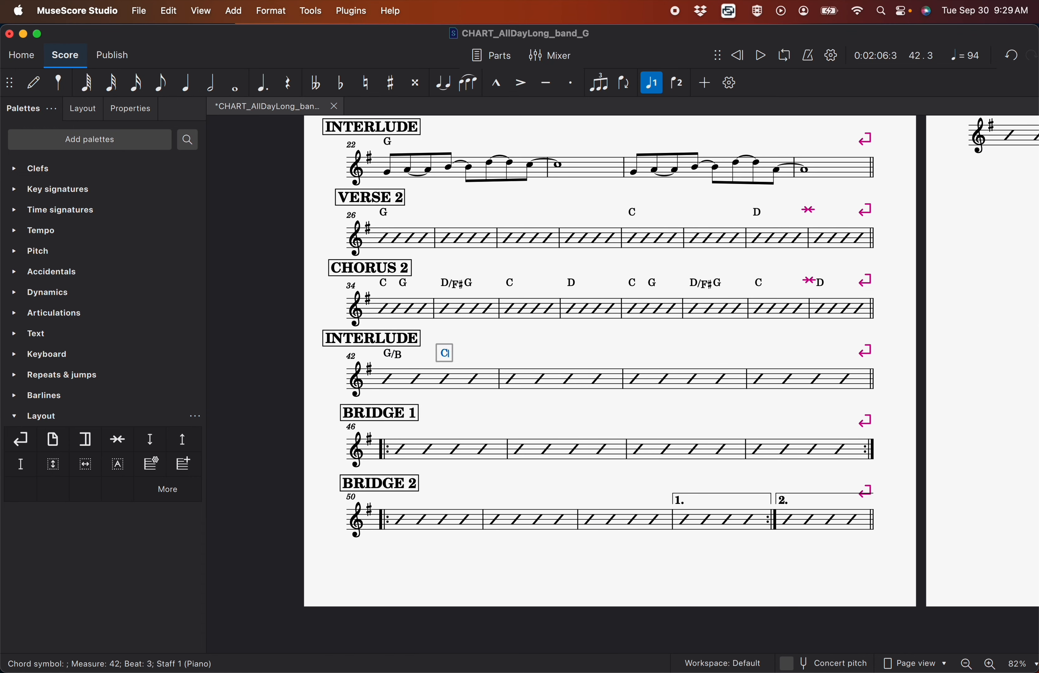
key(Escape)
Add the chord symbols G/B, C, D, G in INTERLUDE measures 44 and 45, and the same four in BRIDGE 1 measures 46 and 47
click(641, 382)
key(super+k)
text(G/B  C  D  G  G/B  C  D  G)
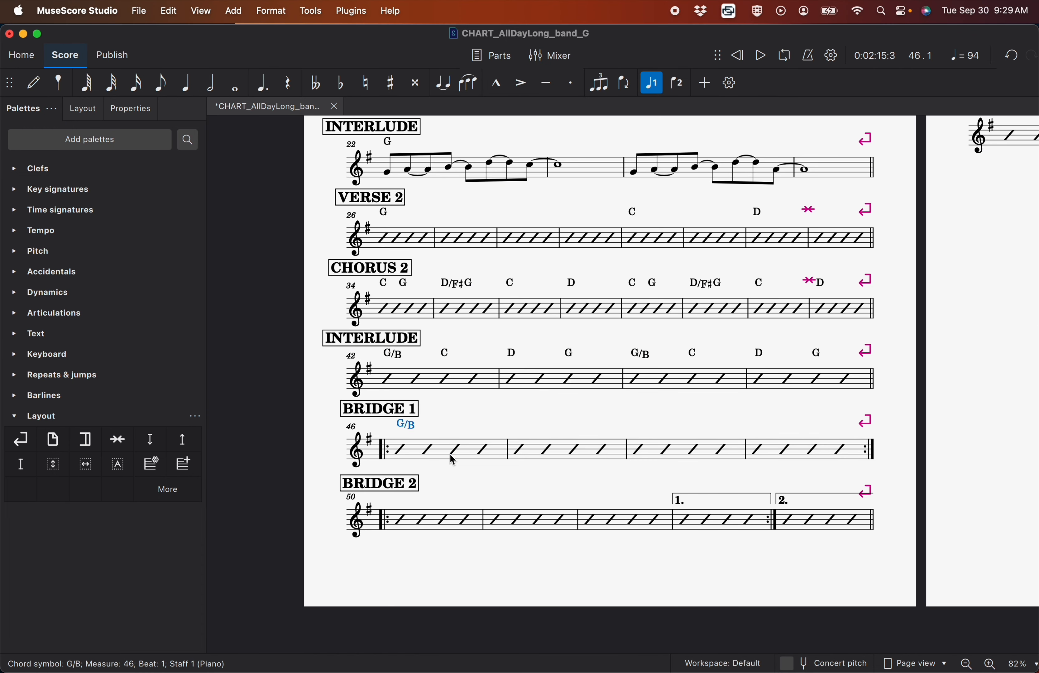
key(Escape)
Add the chord symbols G/B, C, D and G on beats 1 and 3 of measures 48 and 49 in BRIDGE 1
click(640, 455)
key(super+k)
text(G/B  C  D  G)
Add the BRIDGE 2 chord symbols Em, D, C, G, Em, D in measures 50 to 52, C, G in the first ending and C in the second
click(399, 522)
key(super+k)
text(Em  D  C)
click(540, 522)
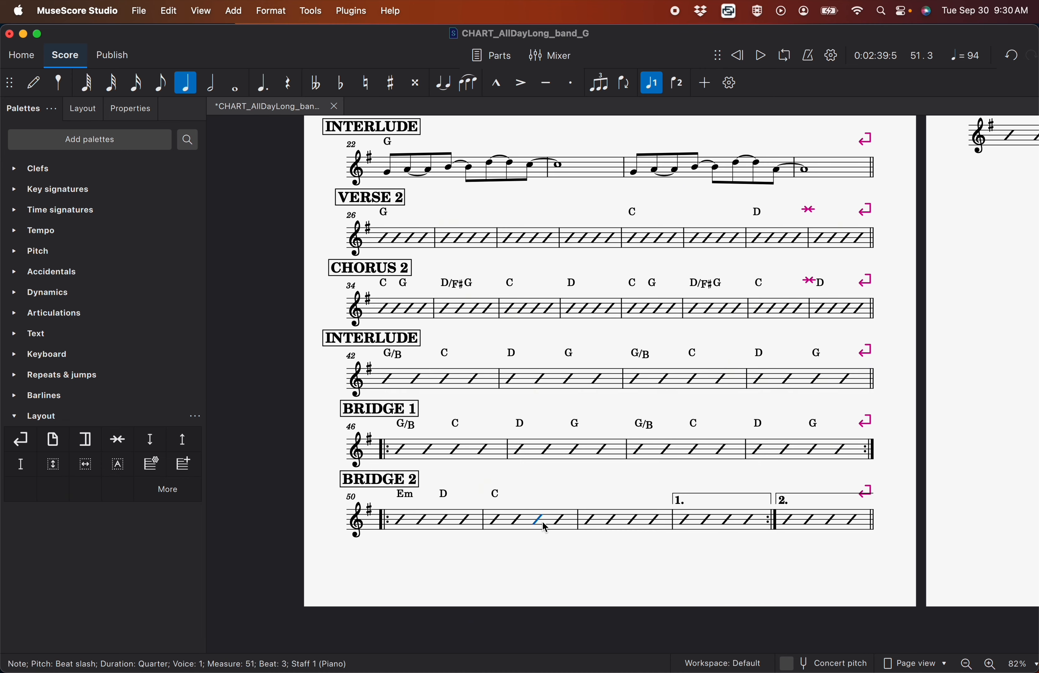
text(G  Em  D)
click(686, 523)
text(C    C)
Paste the copied chorus measures at the start of CHORUS 3&4, and add the chord symbol D on beat 1 of measure 62
scroll(685, 523, right, 12)
click(384, 241)
key(super+v)
click(809, 241)
text(D)
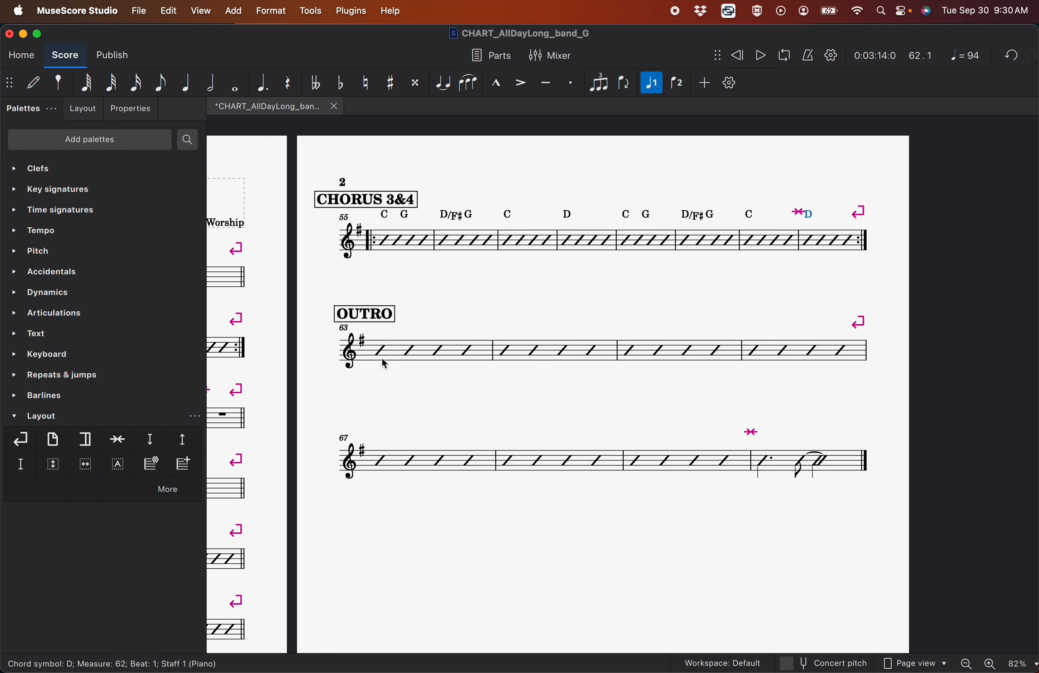
Add the OUTRO chord symbols G/B, C, D/F#, G twice in measures 63–66, and Em, D, C, G, G/B, C, D, G in measures 67–70
click(382, 356)
text(G/B  C  D/F#  G  G/B  C  D/F#  G  Em  D  C)
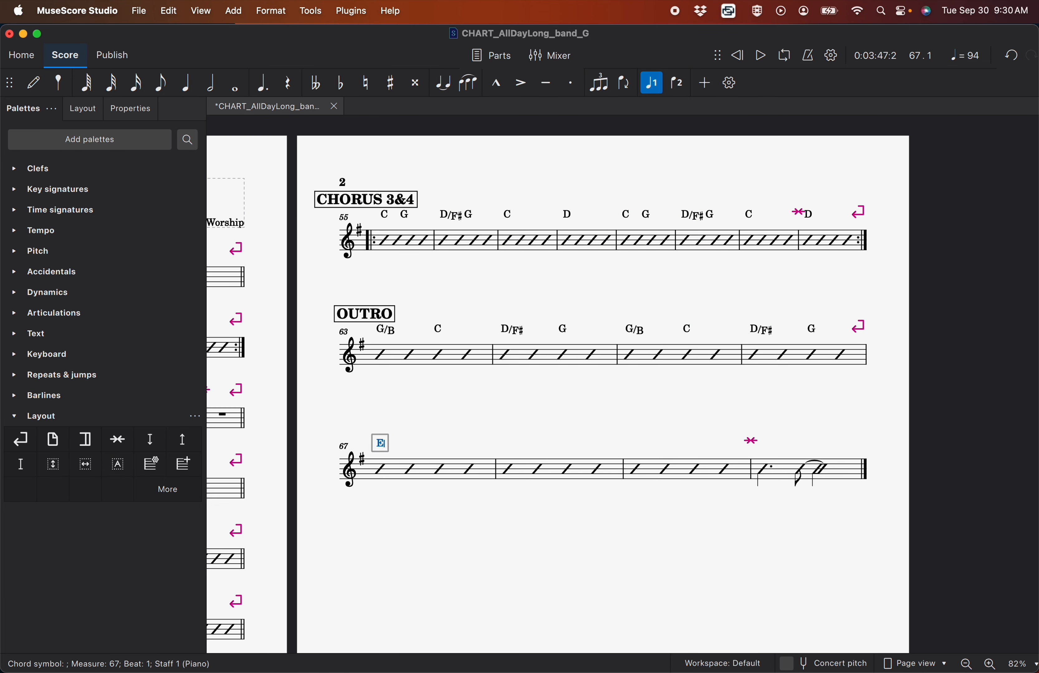
click(569, 467)
key(super+k)
text(G)
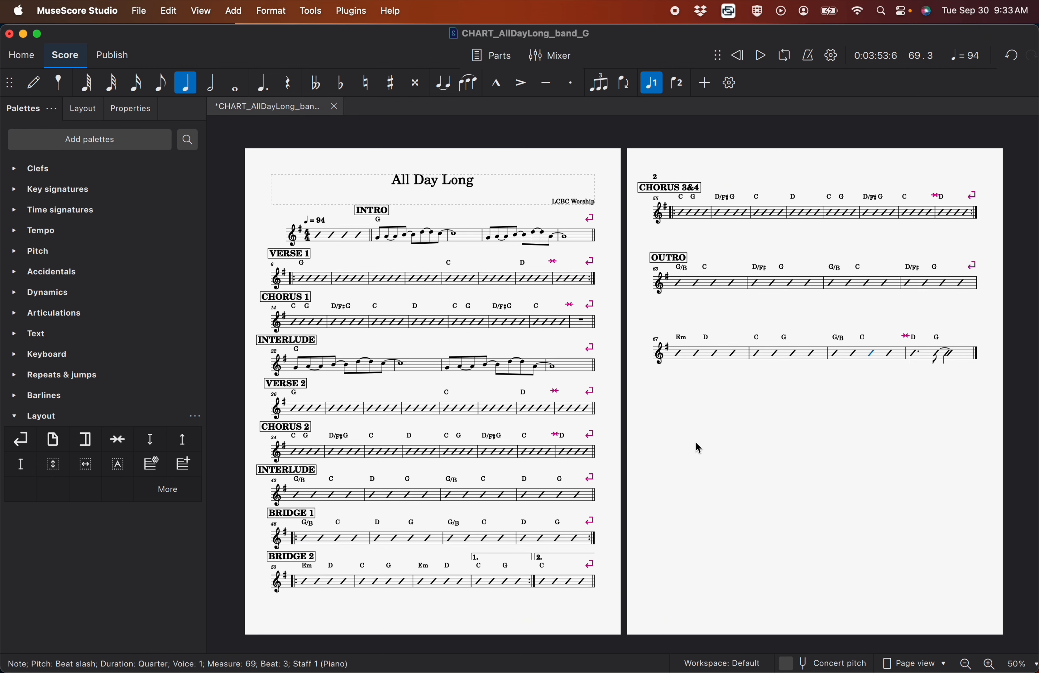
Add the staff text "drum fill" above beat 2 of measure 1
click(15, 334)
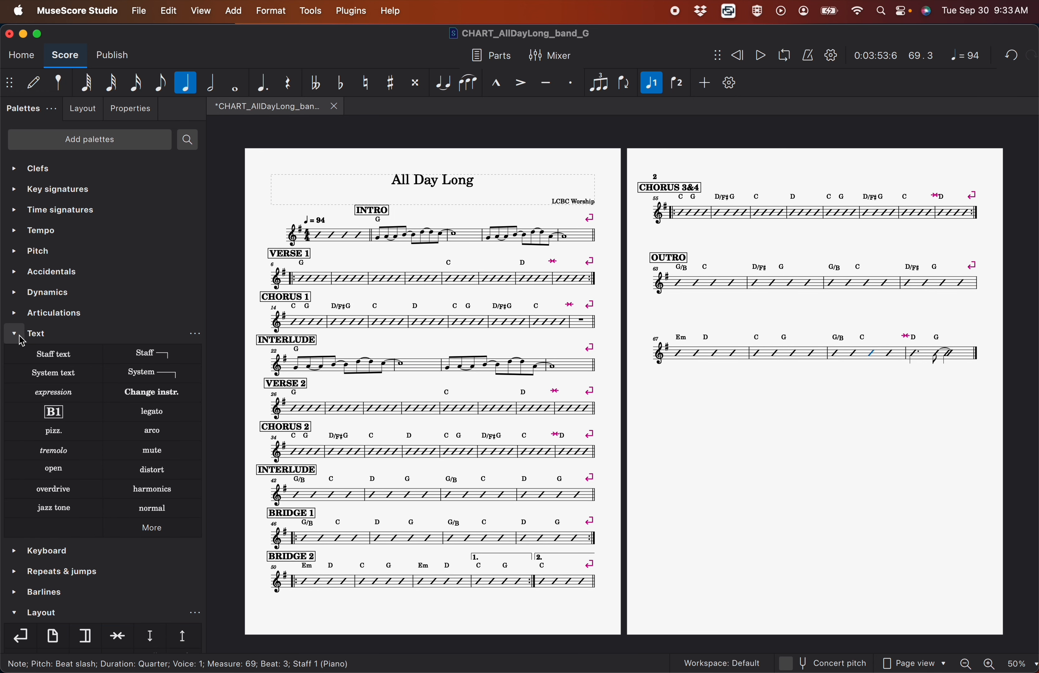
scroll(314, 286, up, 5)
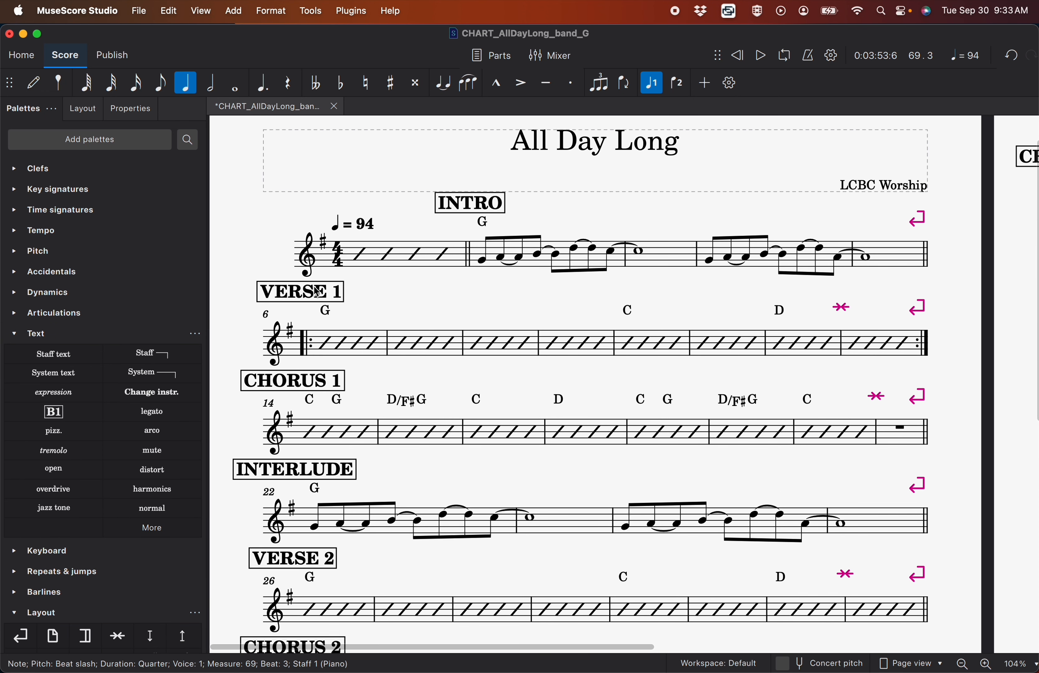
key(Right)
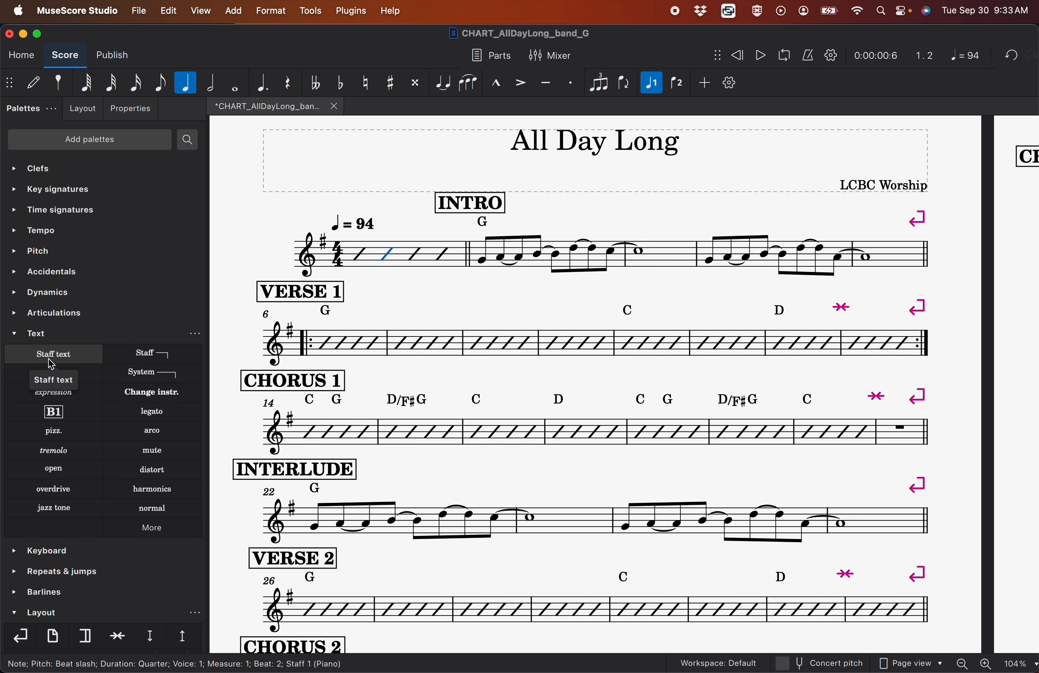
drag(51, 363, 394, 256)
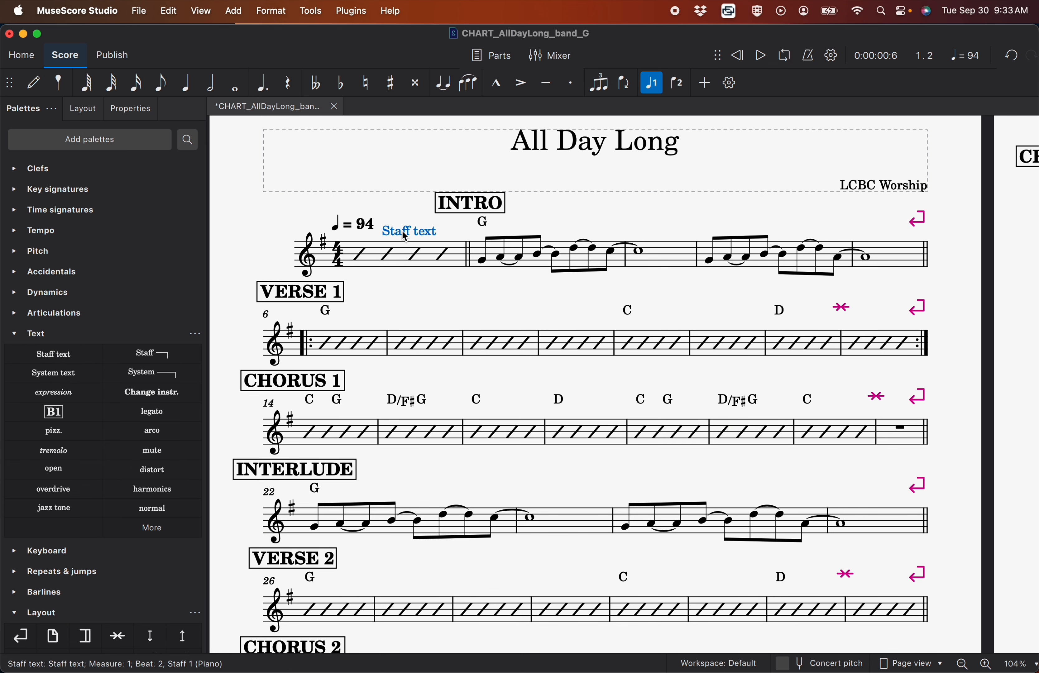
double_click(405, 237)
text(drum f)
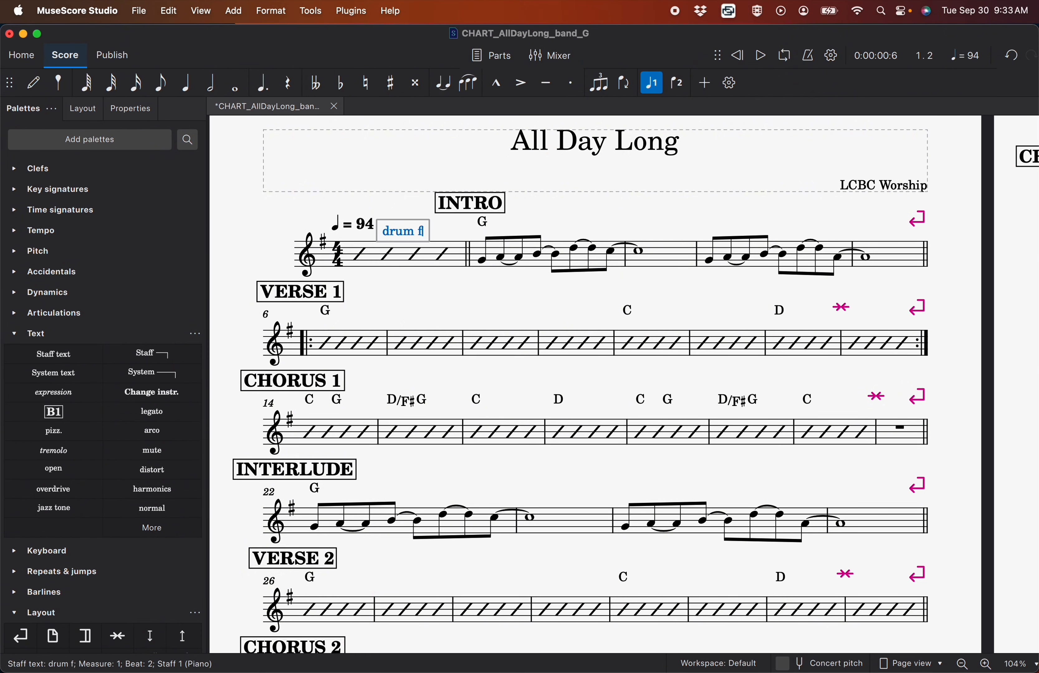
text(ill)
click(412, 285)
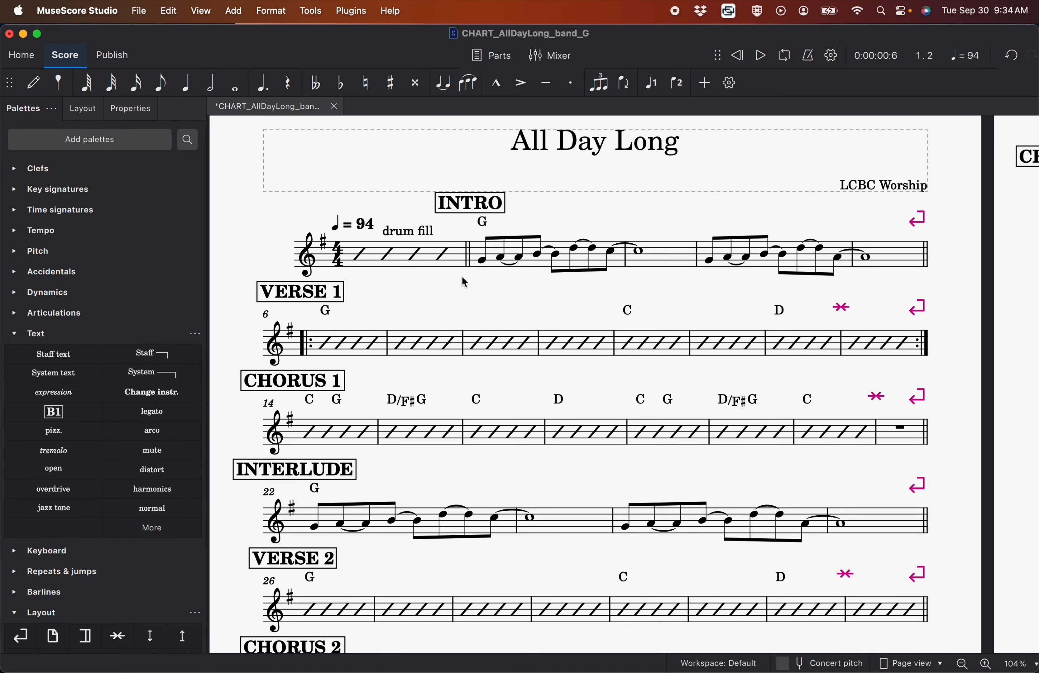
Add a two-line staff text "full band groove" and "EG lead line" beside the INTRO label in measure 2
click(546, 266)
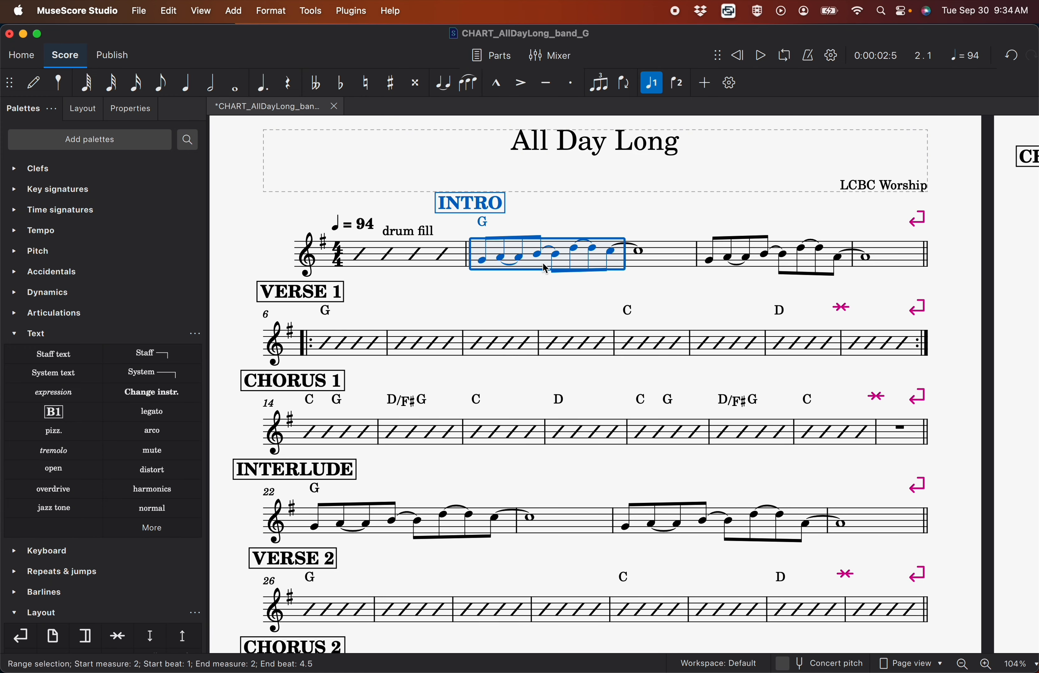
click(78, 358)
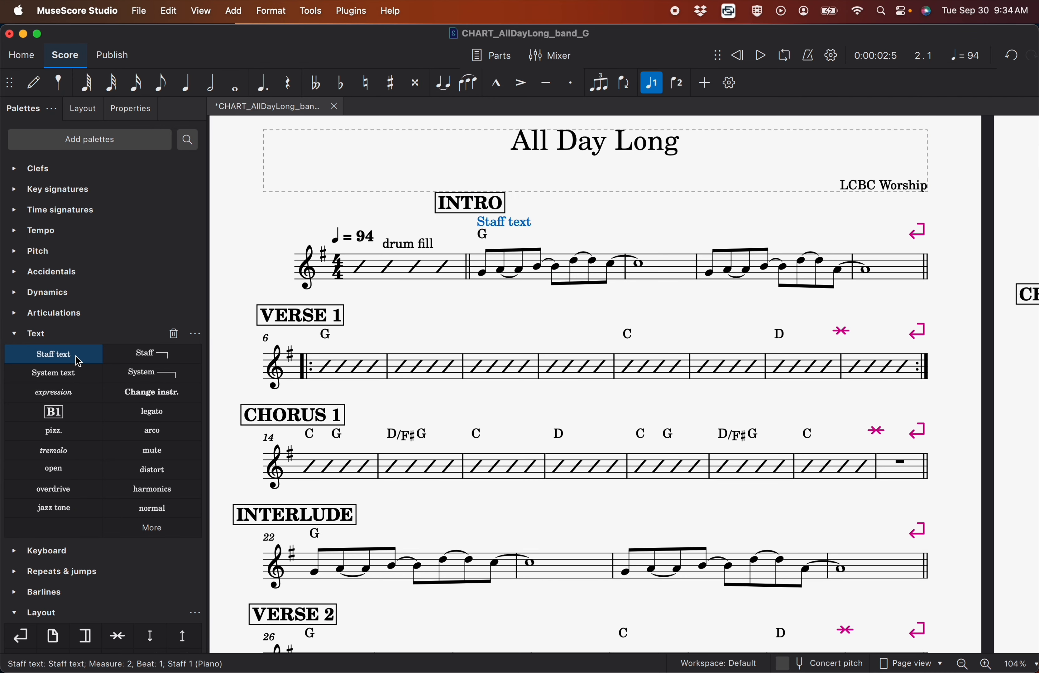
drag(507, 223, 550, 199)
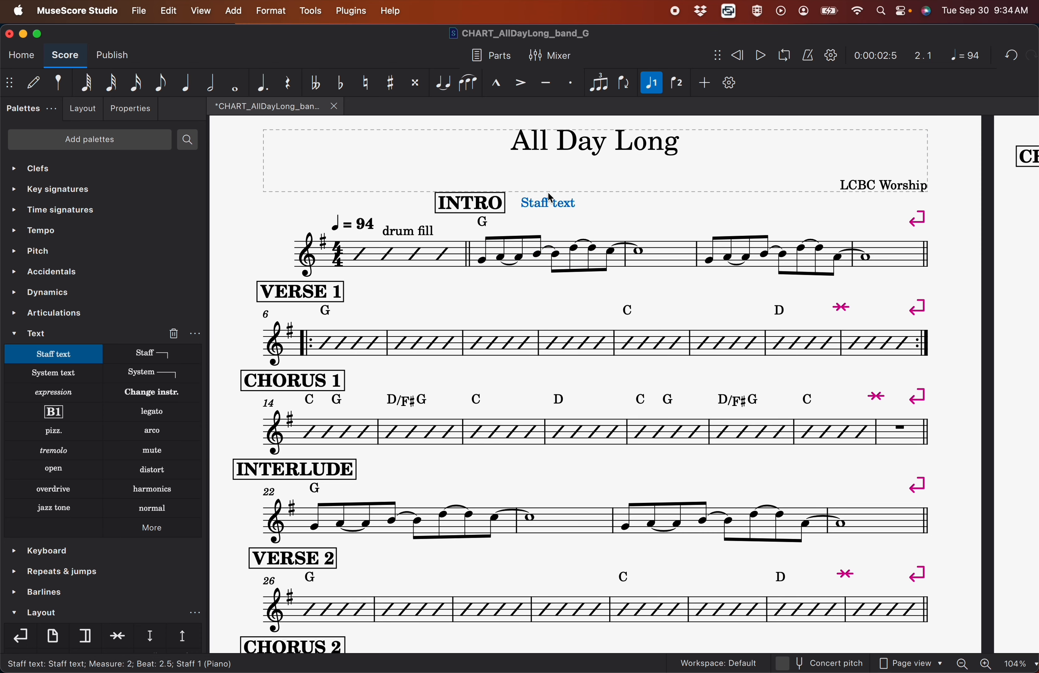
double_click(543, 209)
text(full b)
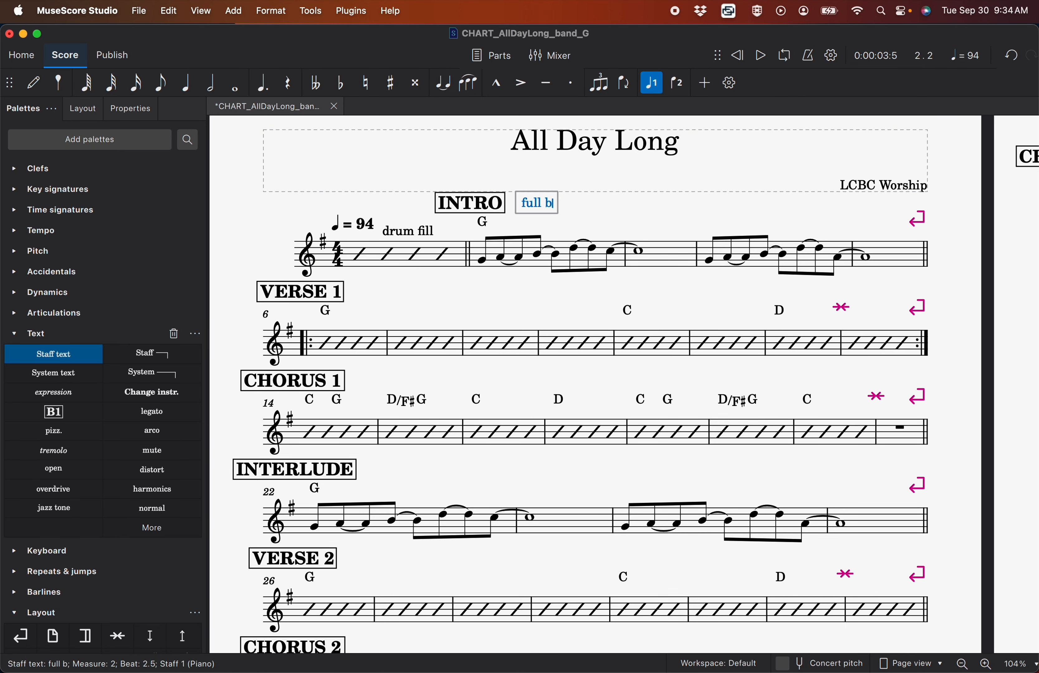
text(and groove)
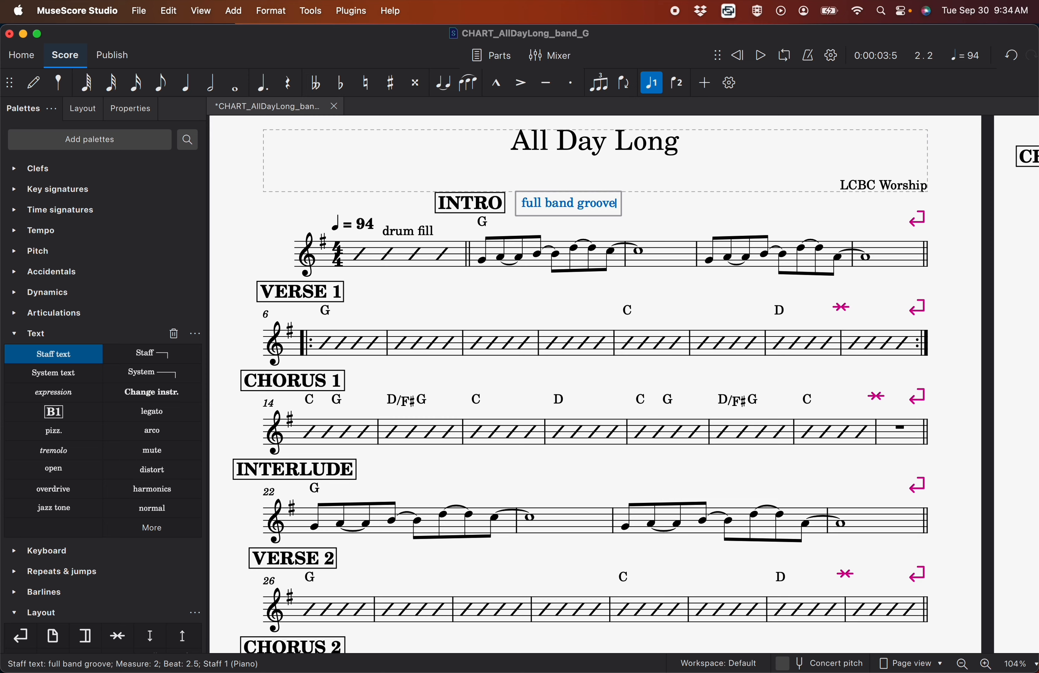
key(Return)
text(EG lead line)
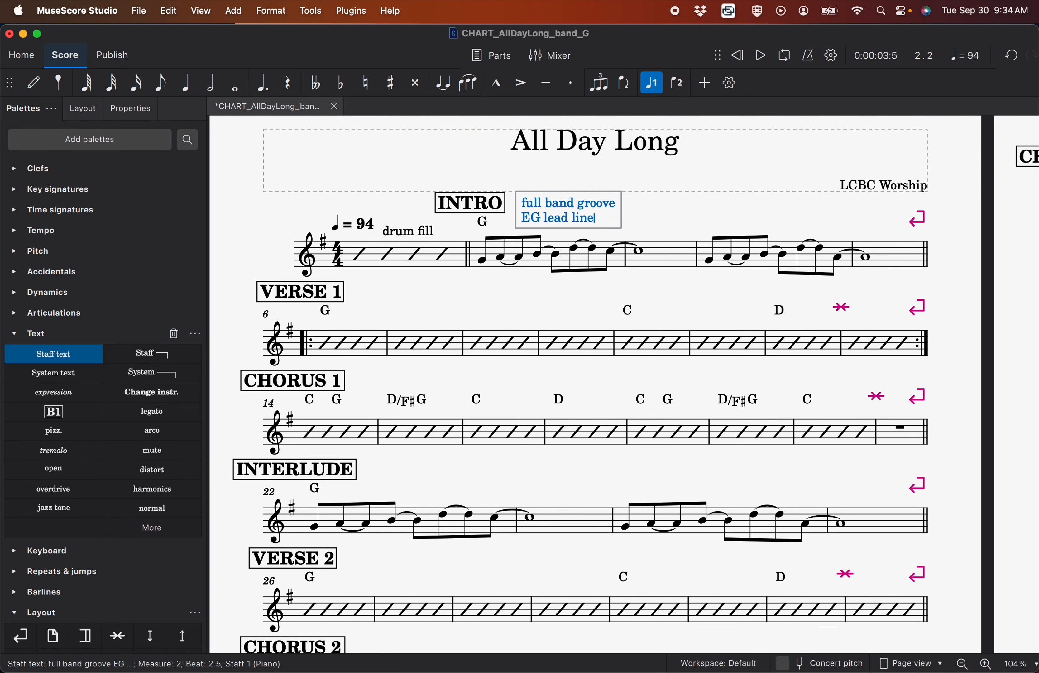
click(646, 221)
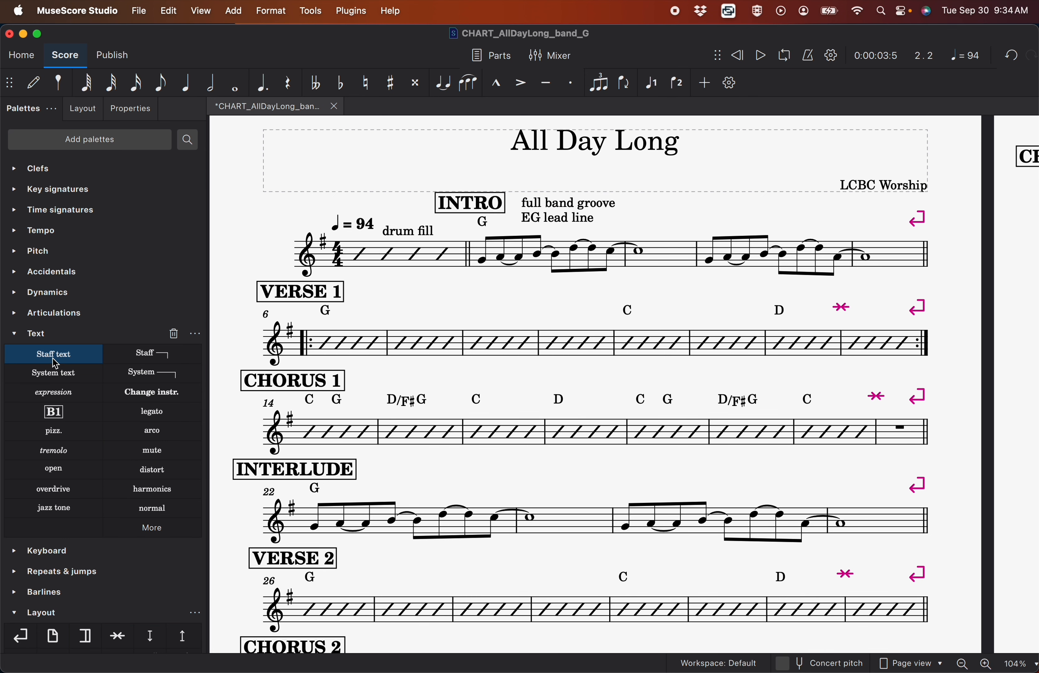
Add a two-line staff text "EG lead line" and "kick on 2 & 4" beside the INTERLUDE label at measure 42
drag(56, 363, 713, 256)
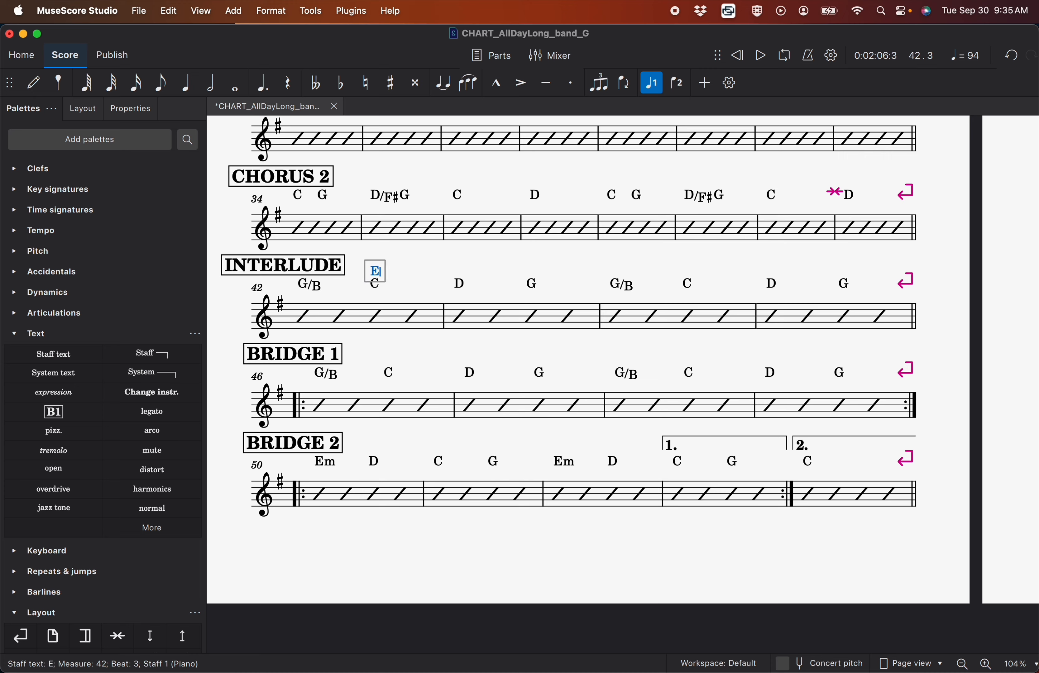
text(EG lead line)
key(Return)
text(kick on 2 & 4)
key(Escape)
Add a two-line staff text "1x - interlude feel" and "2x - tom groove" on beat 3 of measure 46 in BRIDGE 1
key(ctrl+t)
text(1x - interlude feel)
key(Return)
text(2x - )
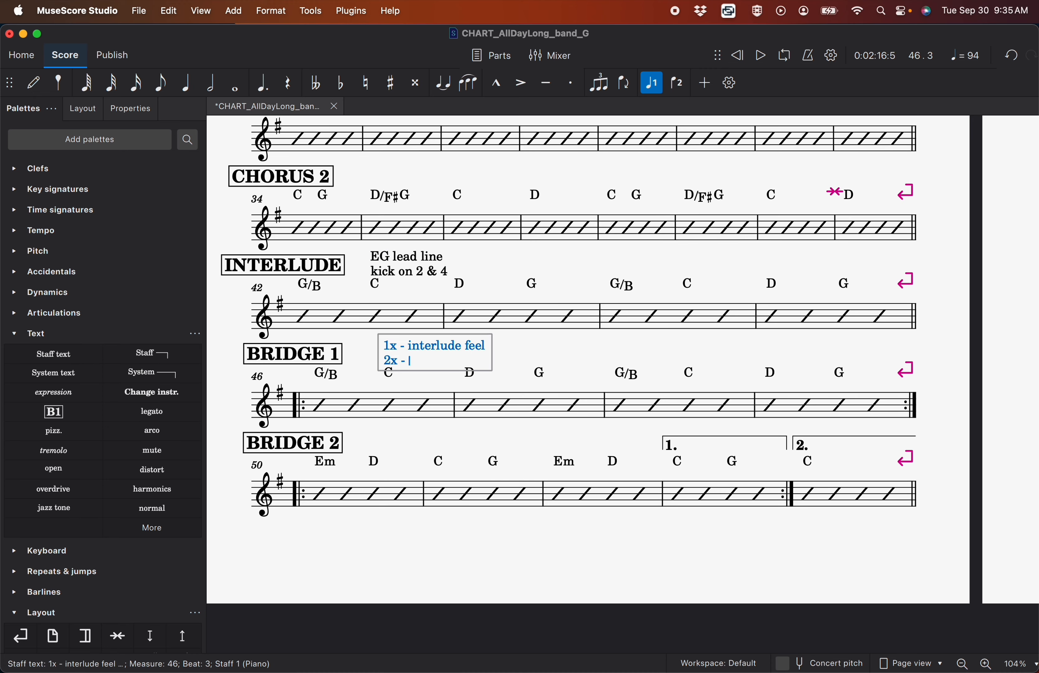
text(tom groove)
Add the staff text "8th note build" above measure 50, beside the BRIDGE 2 label
drag(53, 354, 377, 453)
double_click(377, 453)
text(8th note build)
Add a two-line staff text "1x - light band, kick on 2 & 4" and "2x - full band groove" beside the CHORUS 3&4 label
scroll(545, 480, right, 15)
drag(54, 354, 376, 302)
double_click(376, 301)
text(1x - light band, )
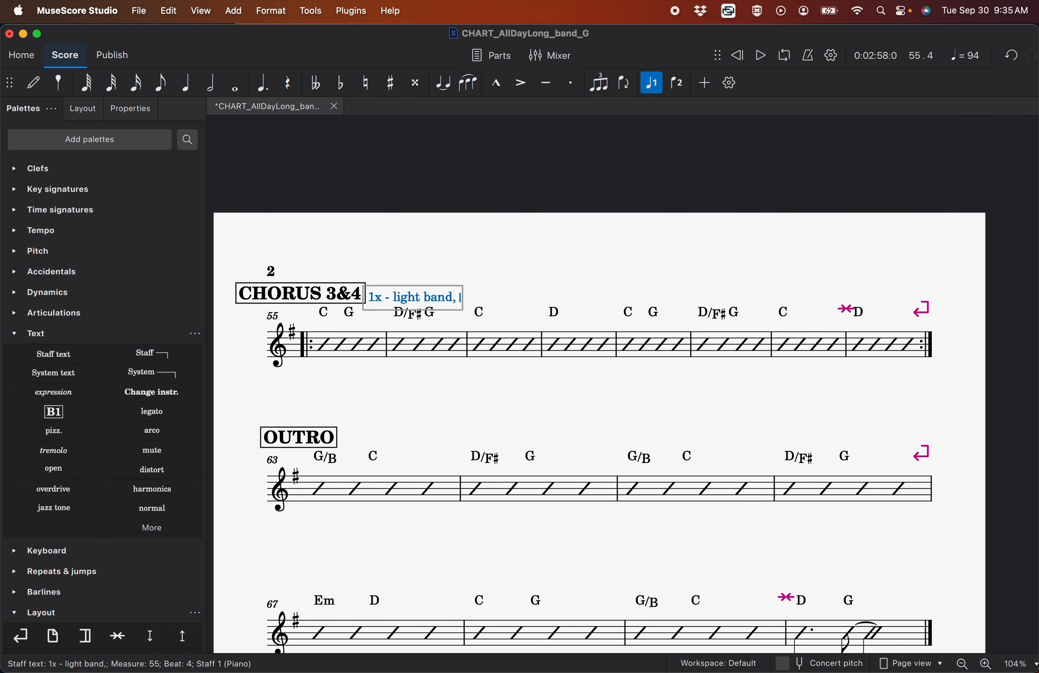
text(kick on 2 & 4)
key(Return)
text(2x - full band groove)
Add the staff text "1x - band building" above measure 61, near the end of CHORUS 3&4
drag(53, 354, 363, 458)
double_click(787, 306)
text(1x - band building)
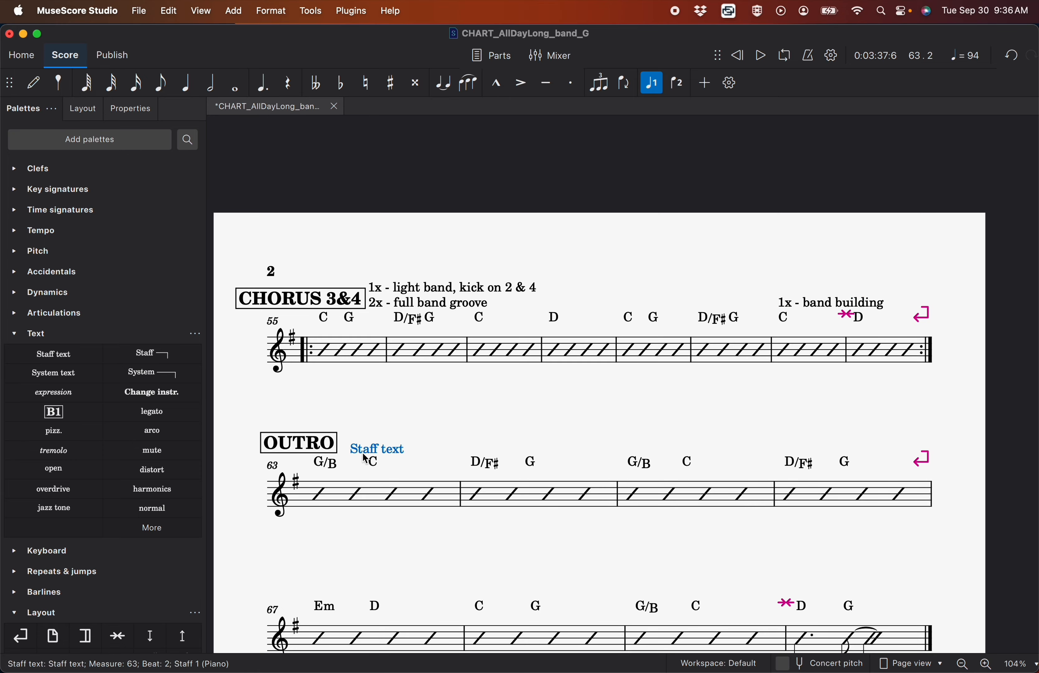
Fill in the staff text beside the OUTRO label with two lines, "full band groove" and "EG lead line"
double_click(377, 449)
text(full band groove)
key(Return)
text(EG lead line)
key(Escape)
scroll(513, 427, down, 5)
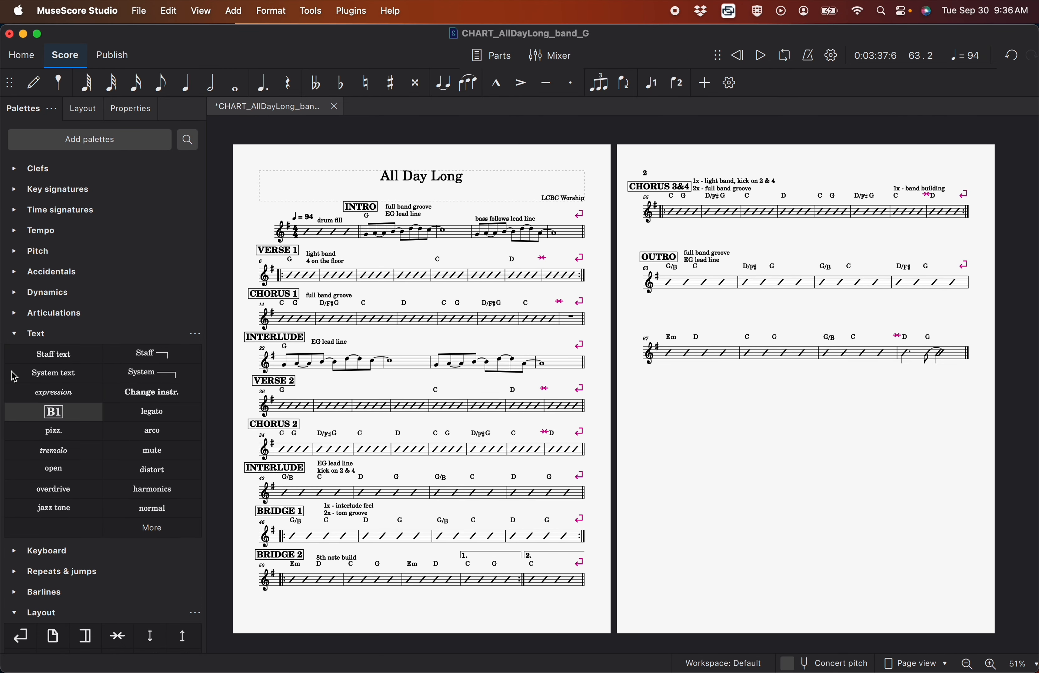
click(14, 333)
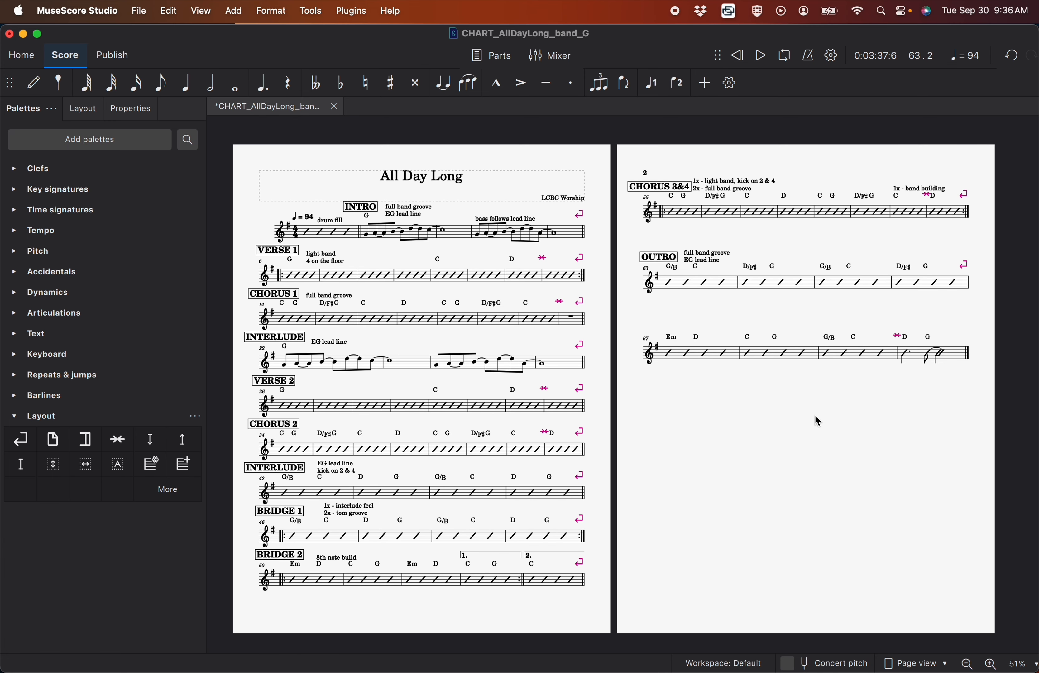
Select all staff texts from measure 1 to measure 70 and make them italic
click(955, 360)
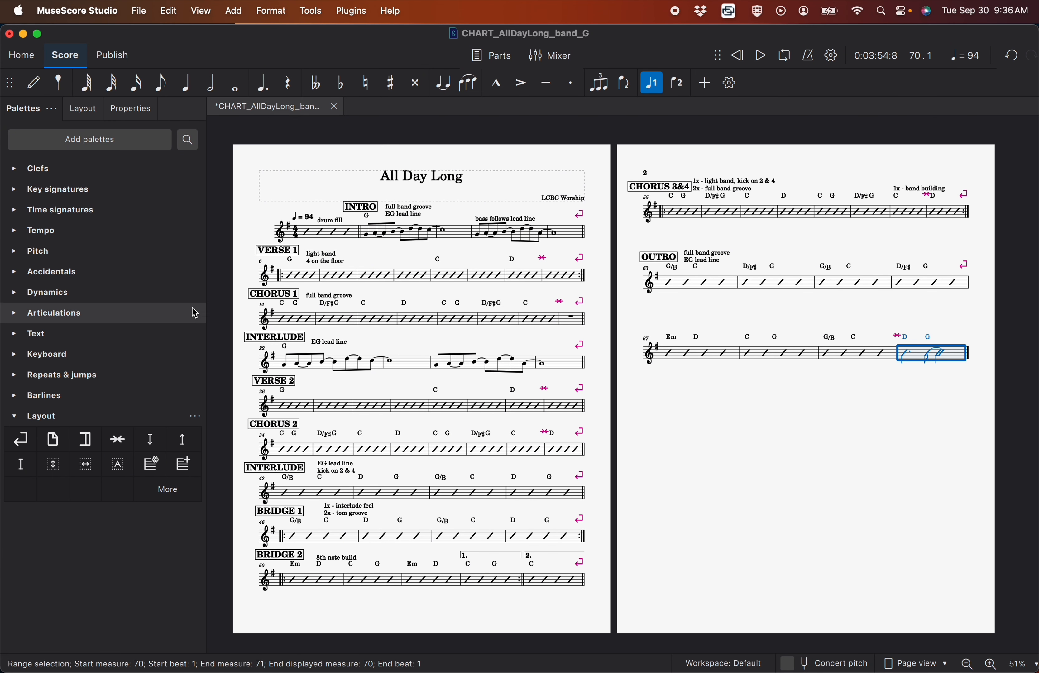
shift+click(316, 235)
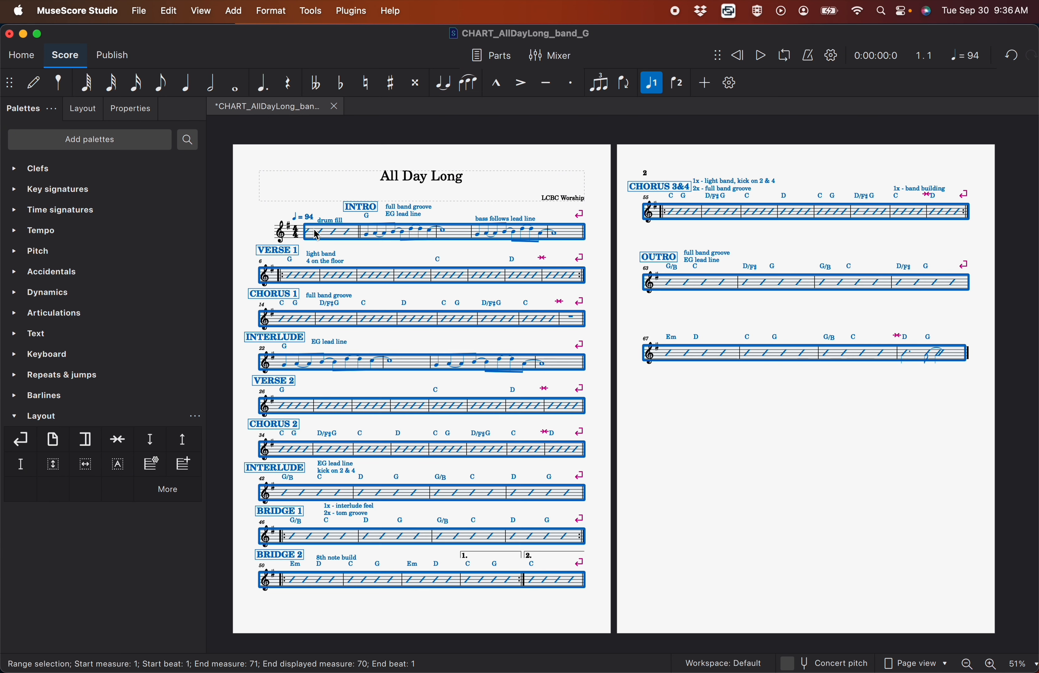
right_click(343, 226)
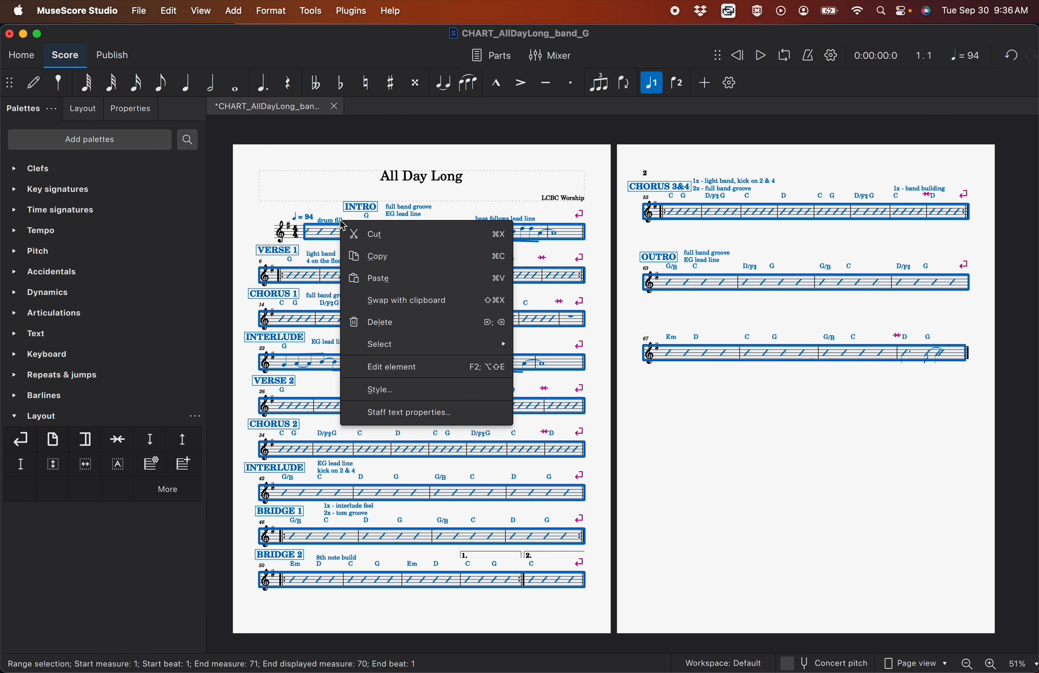
mouse_move(393, 344)
click(561, 345)
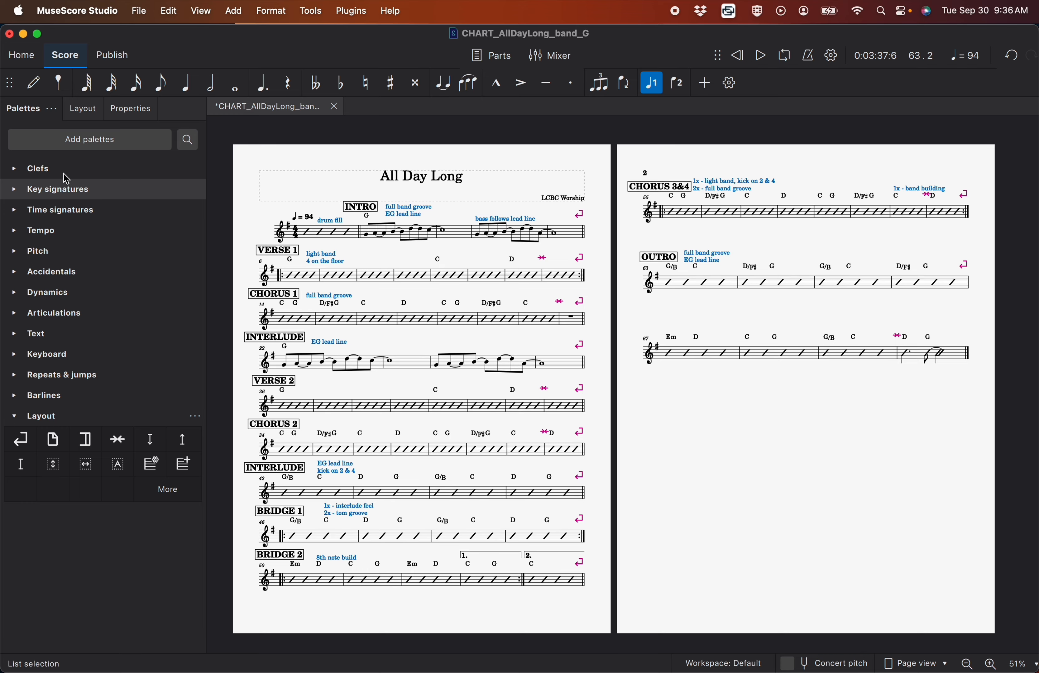
click(132, 112)
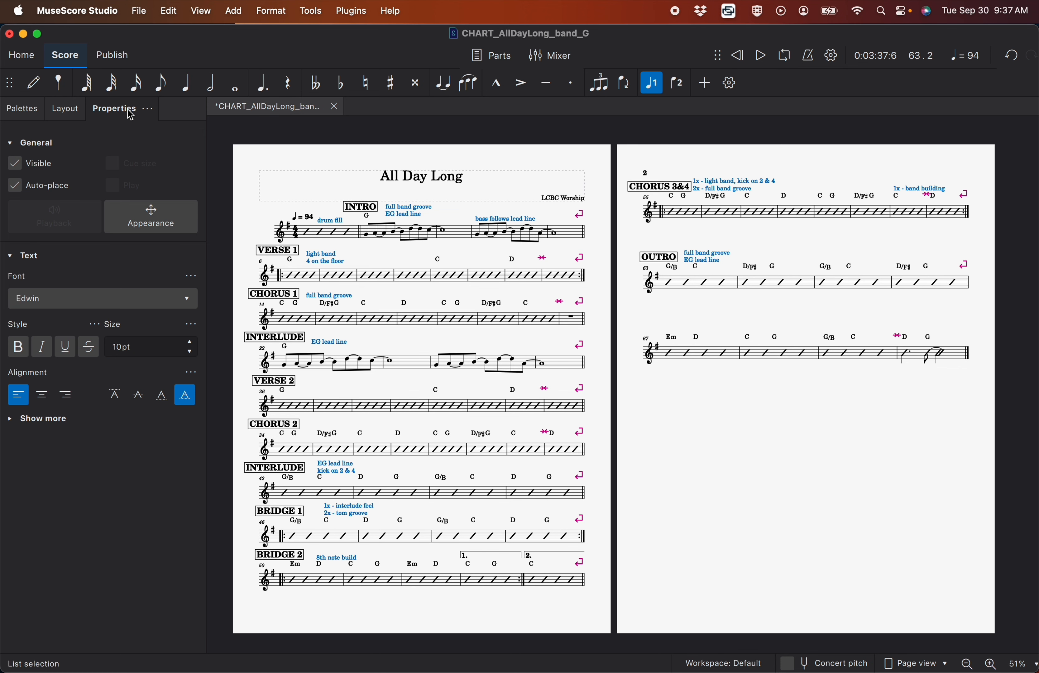
click(45, 354)
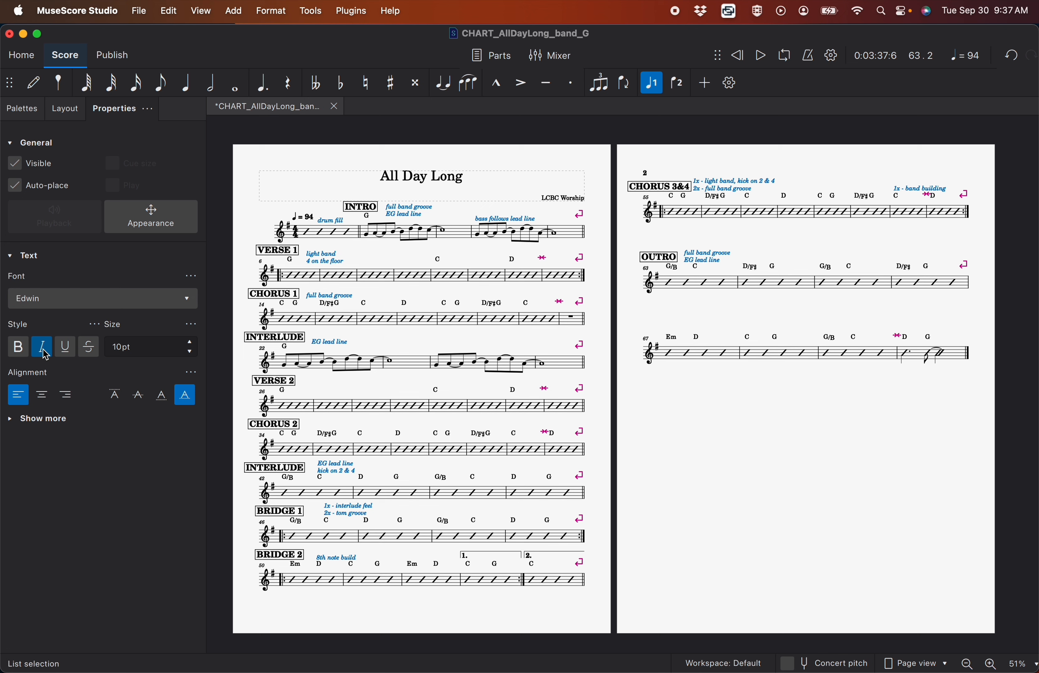
click(716, 535)
Select all boxed section labels from measure 1 to measure 70 and set their text size to 10 pt
click(960, 358)
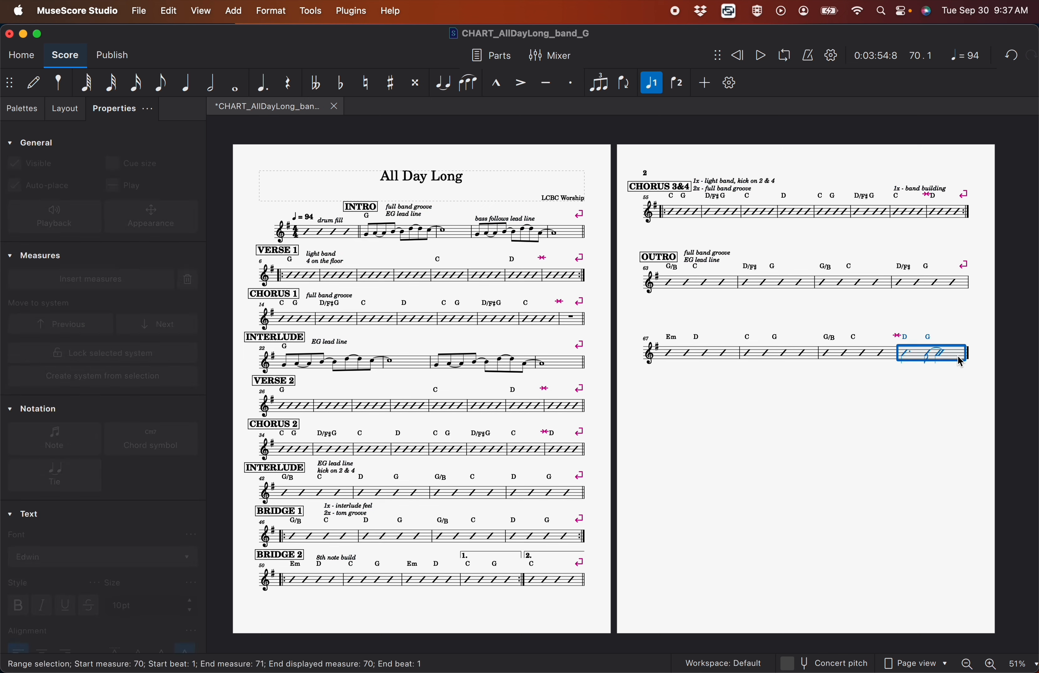
shift+click(317, 241)
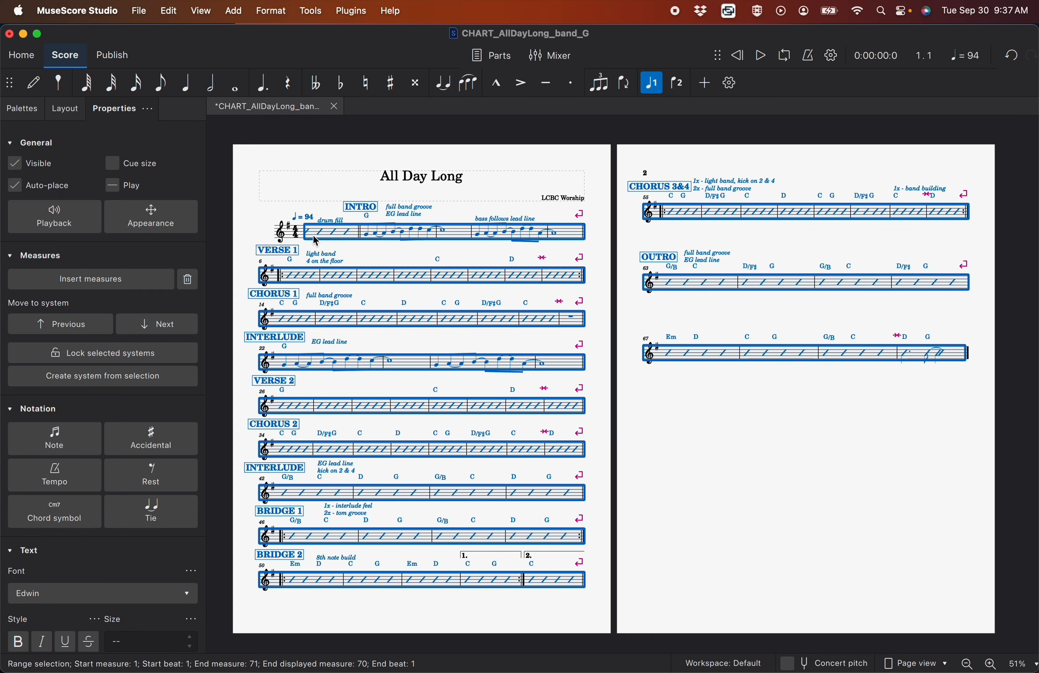
right_click(366, 211)
mouse_move(406, 335)
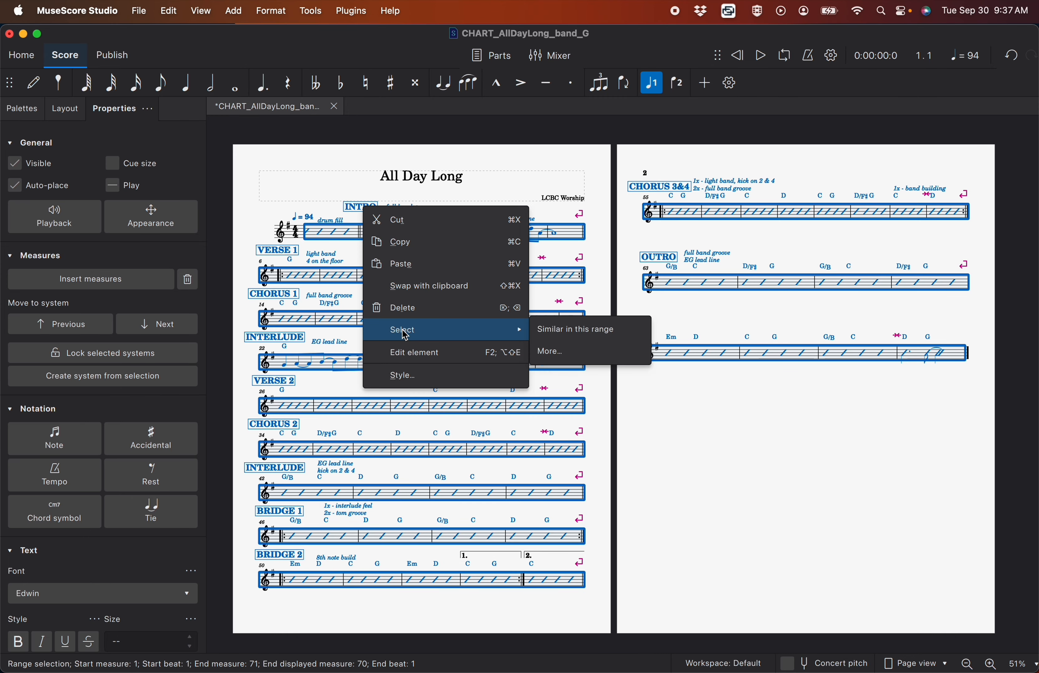
click(556, 333)
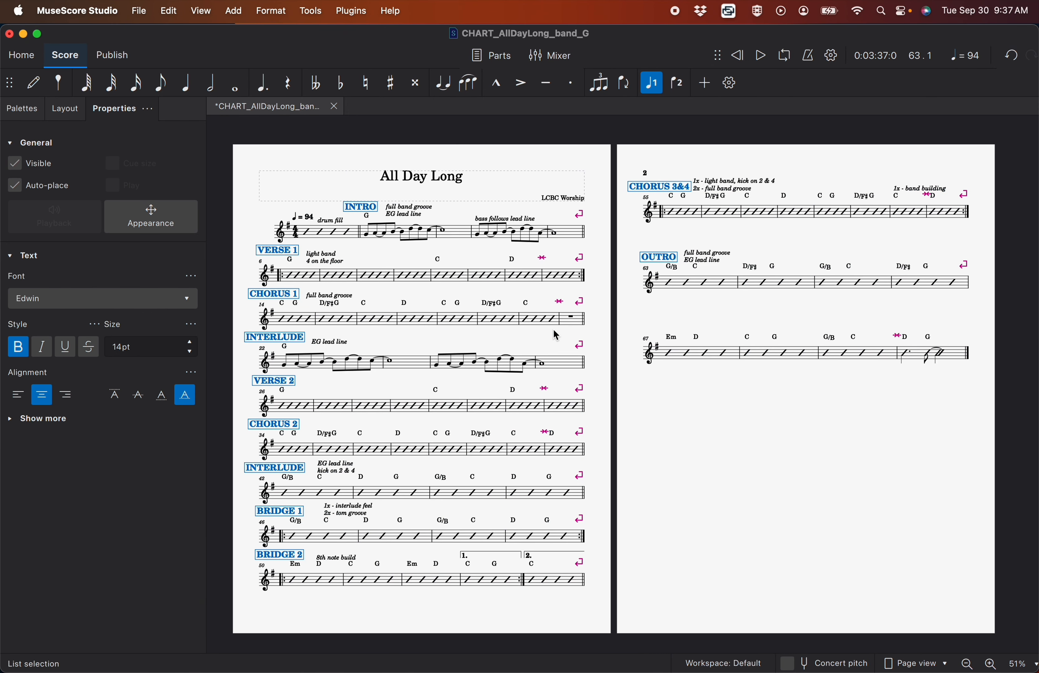
click(189, 352)
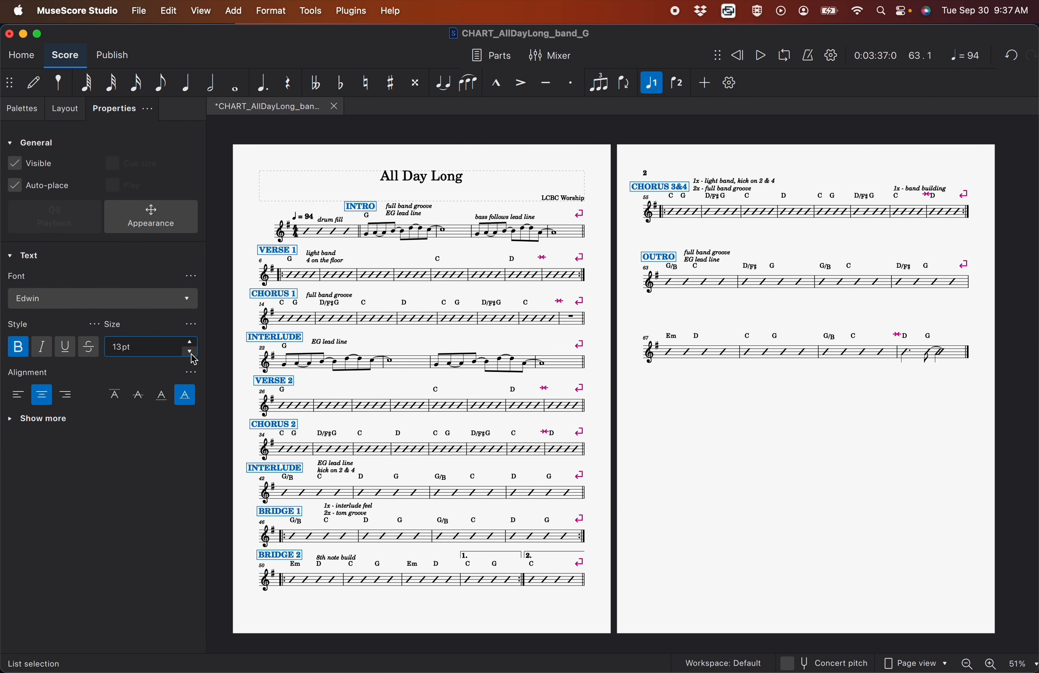
click(189, 352)
click(190, 352)
click(189, 352)
click(189, 352)
click(189, 344)
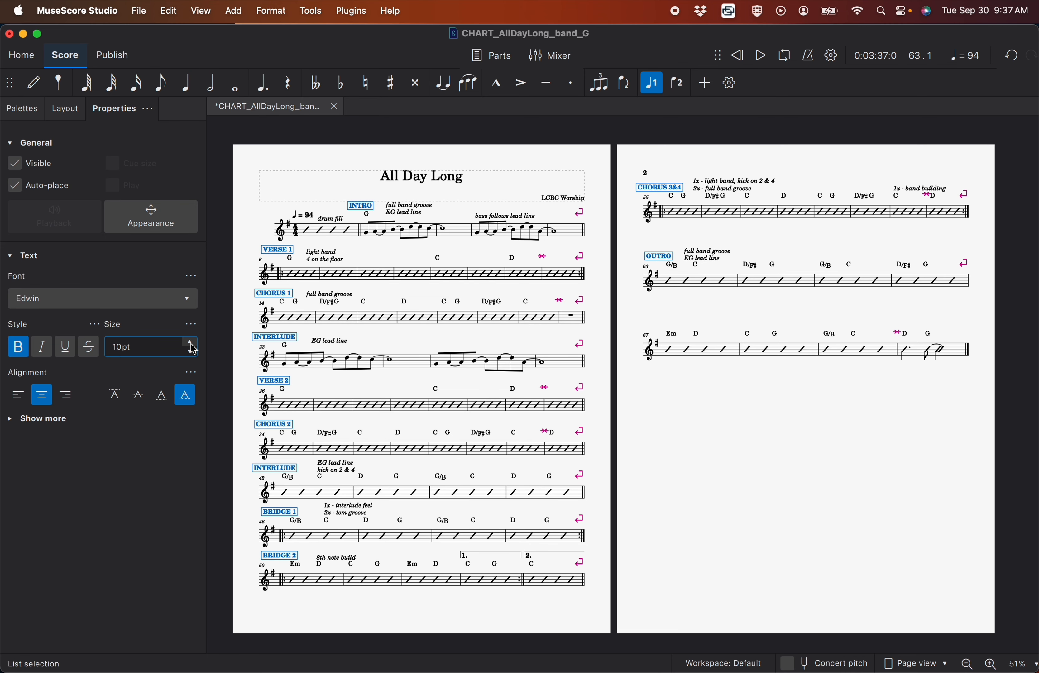
click(471, 252)
Select all chord symbols from measure 1 to measure 70 and nudge them down closer to the staves
click(958, 353)
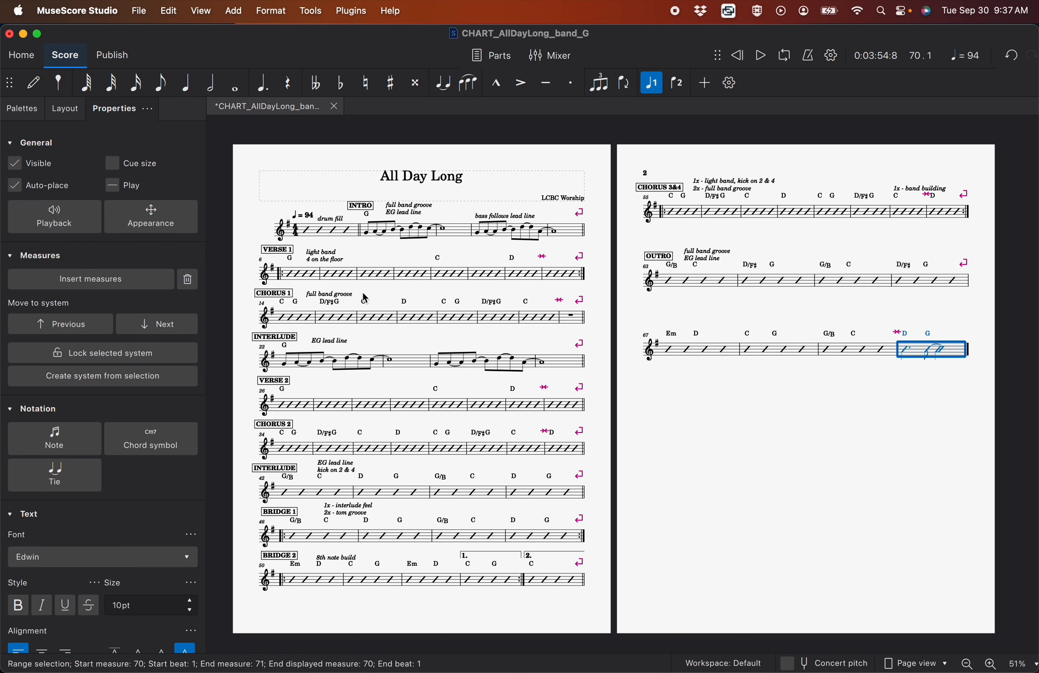
shift+click(315, 237)
scroll(401, 318, up, 5)
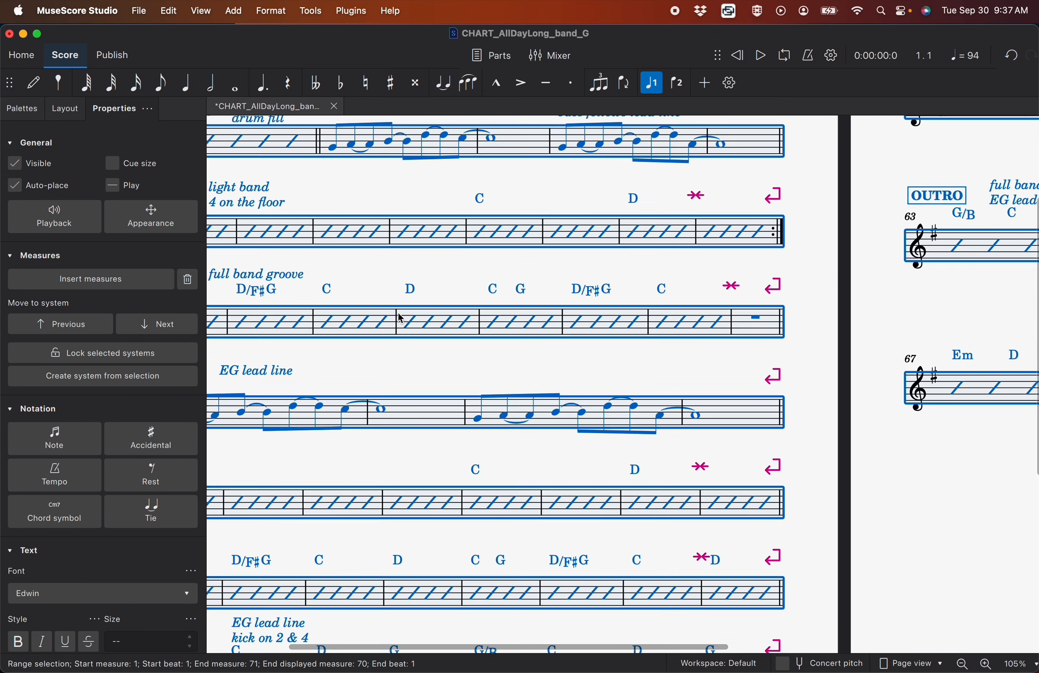
right_click(423, 293)
mouse_move(461, 412)
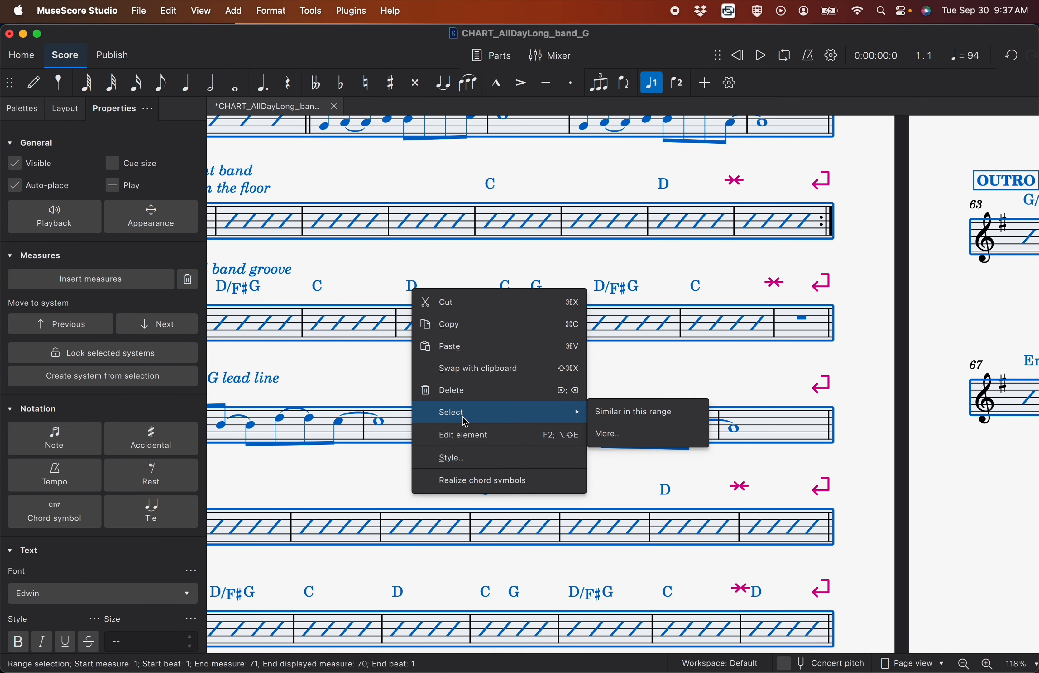
click(623, 411)
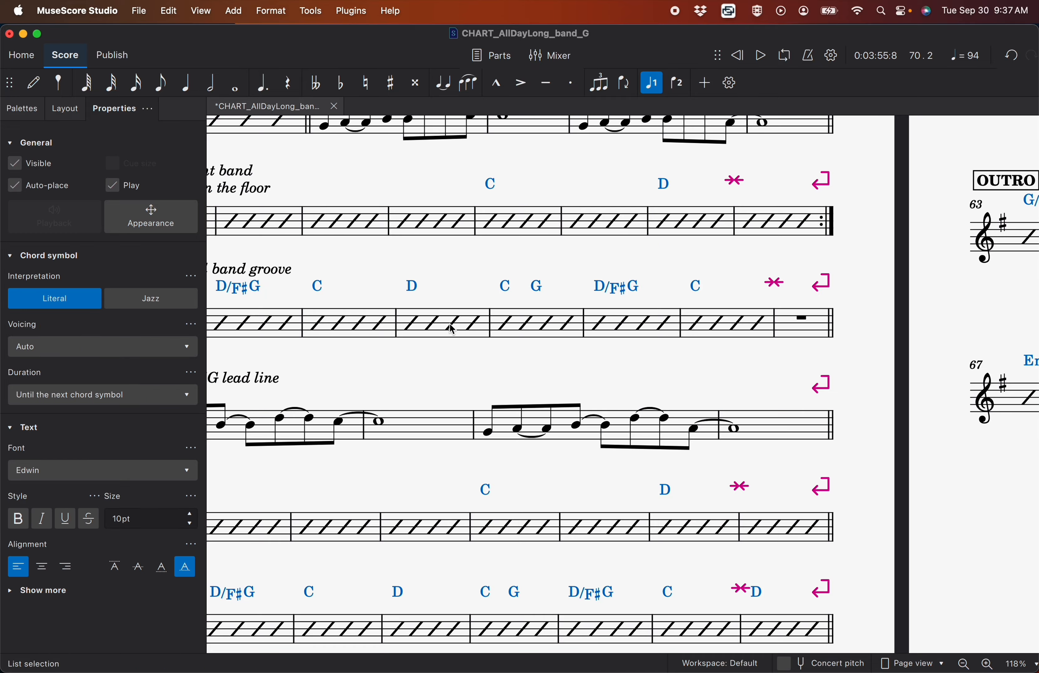
scroll(457, 331, down, 4)
click(499, 332)
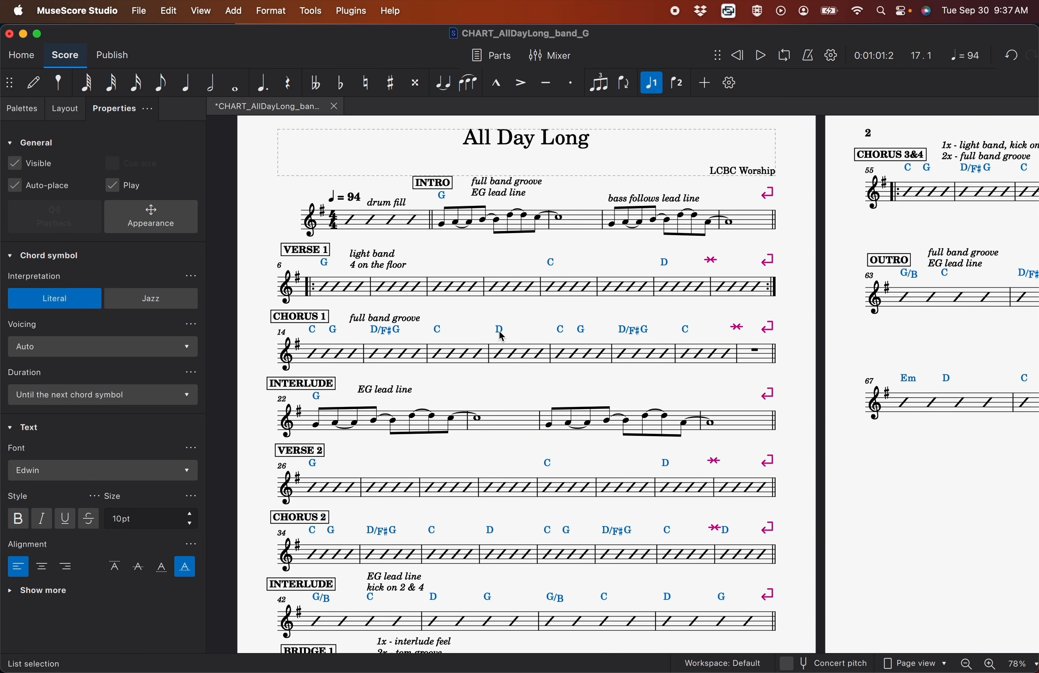
drag(502, 340, 502, 340)
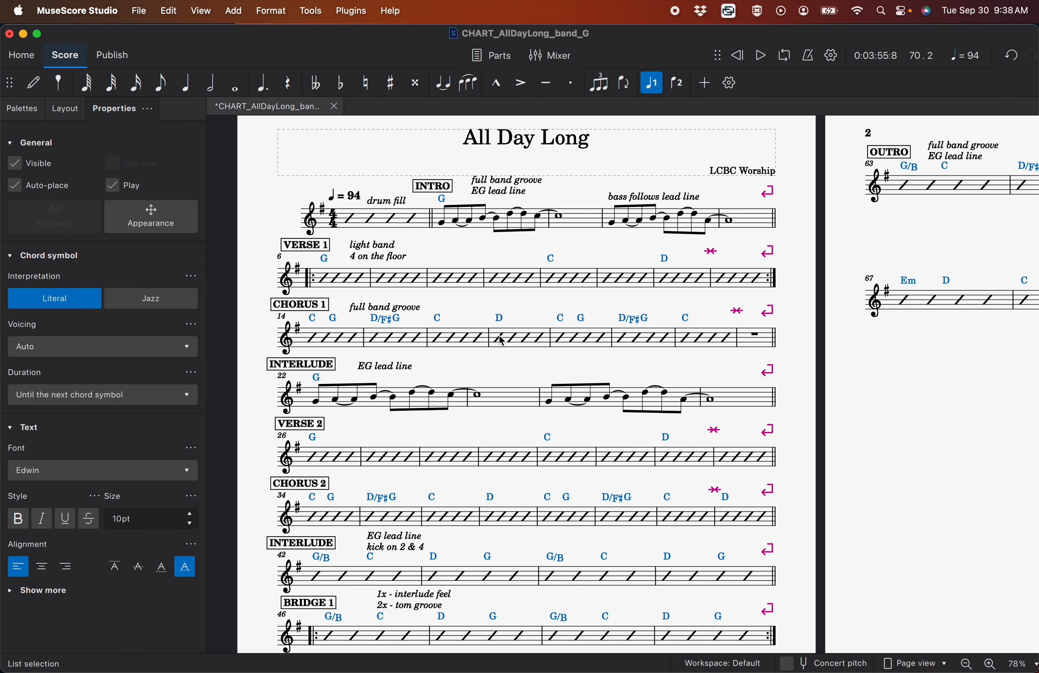
Add a page break at measure 54, the end of BRIDGE 2, so that CHORUS 3&4 starts on page 2
scroll(502, 341, down, 3)
scroll(502, 340, down, 1)
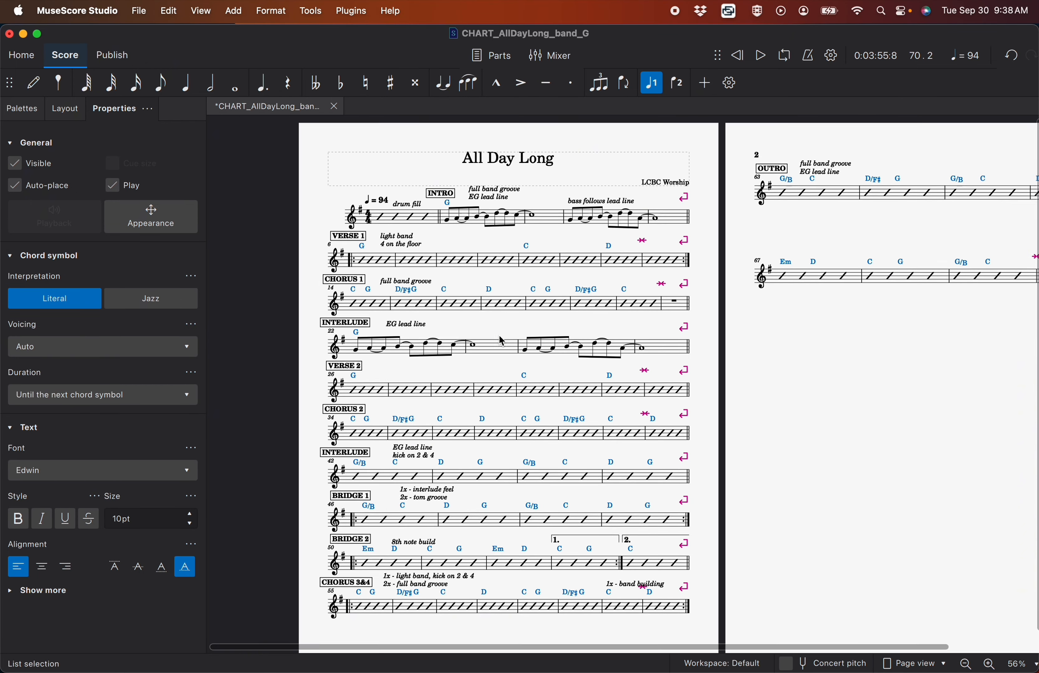
scroll(502, 340, right, 3)
scroll(502, 341, up, 1)
scroll(502, 340, left, 3)
scroll(502, 340, down, 1)
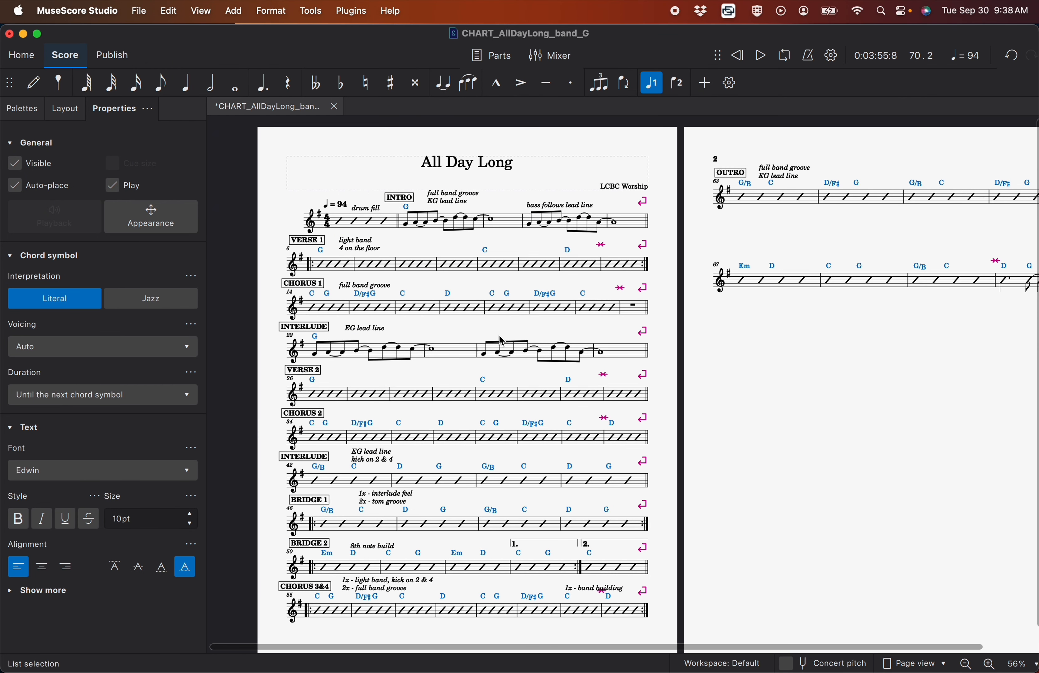
click(23, 110)
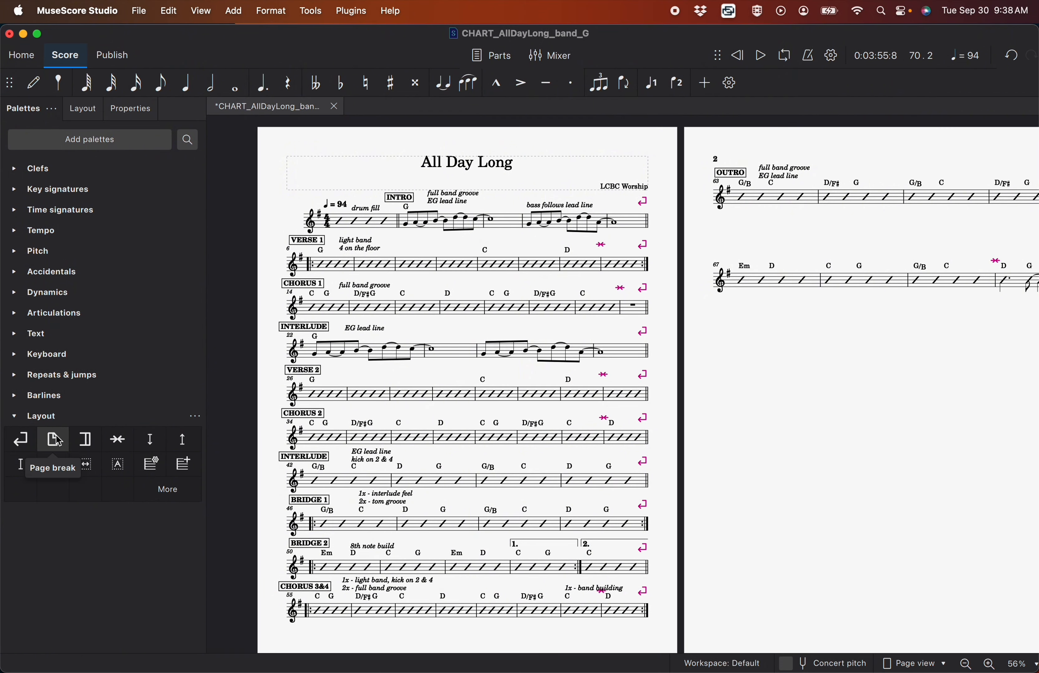
drag(58, 442, 639, 574)
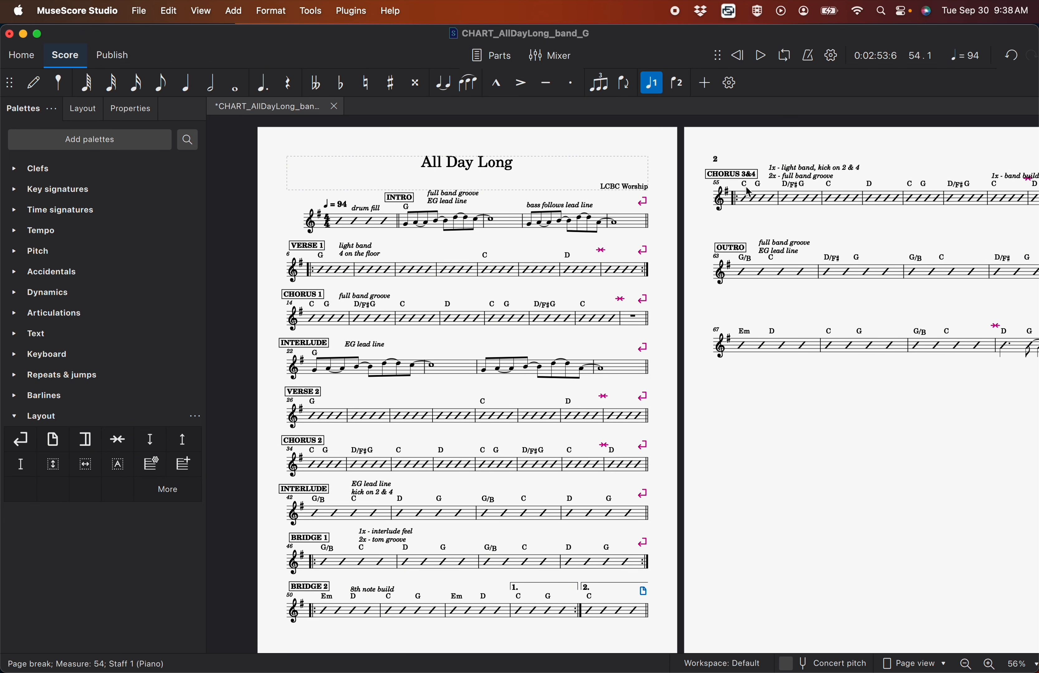
Add fixed-down staff spacers to measures 55 and 63 on page 2
scroll(748, 193, right, 5)
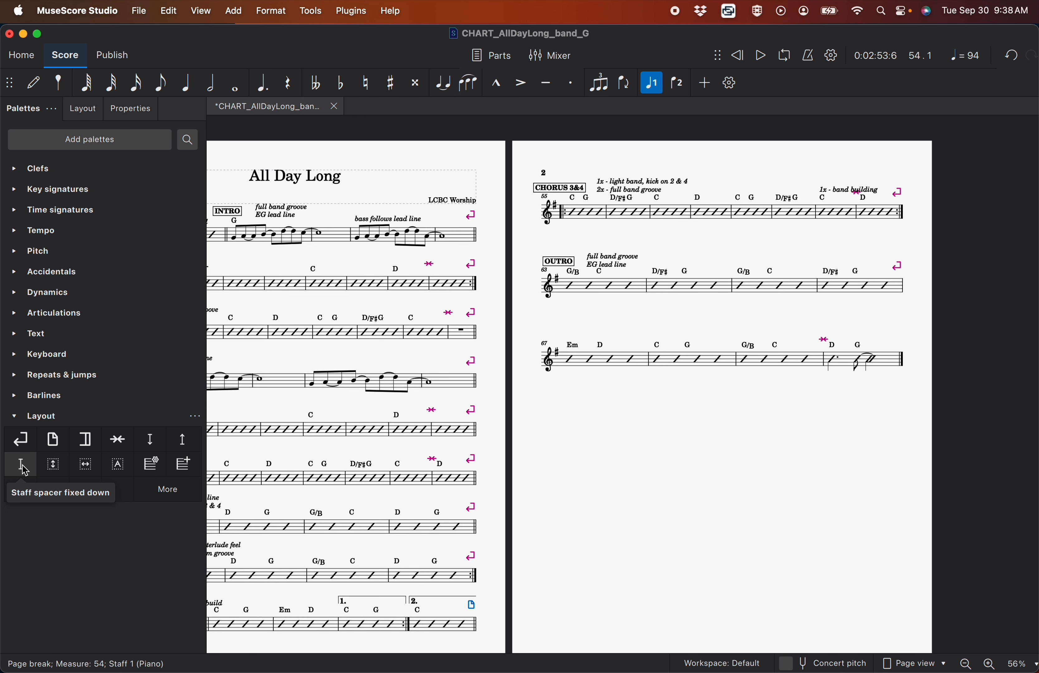
drag(22, 469, 562, 221)
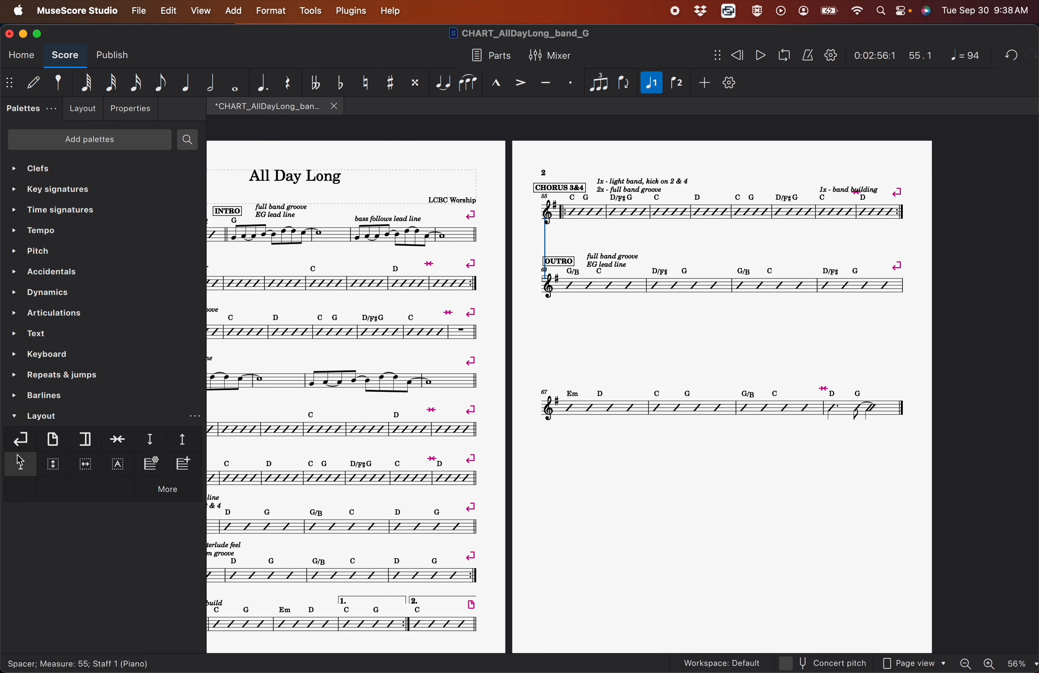
drag(20, 461, 567, 307)
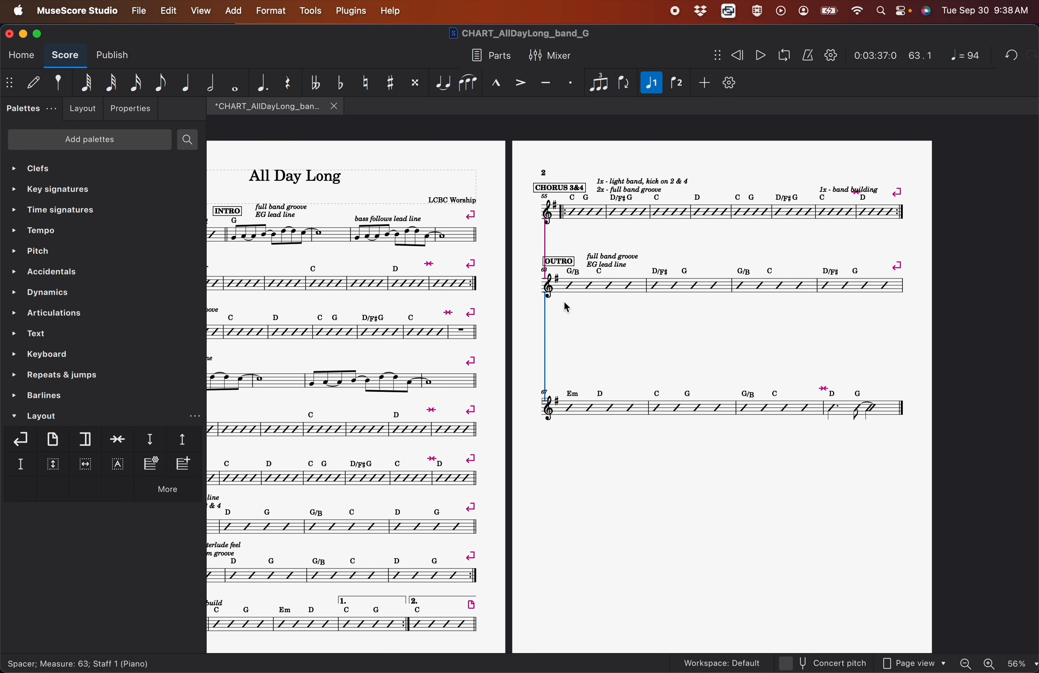
Shorten the spacers below measures 55 and 63 to bring the CHORUS 3&4 and OUTRO systems closer together
scroll(548, 277, up, 4)
click(546, 272)
drag(547, 285, 553, 259)
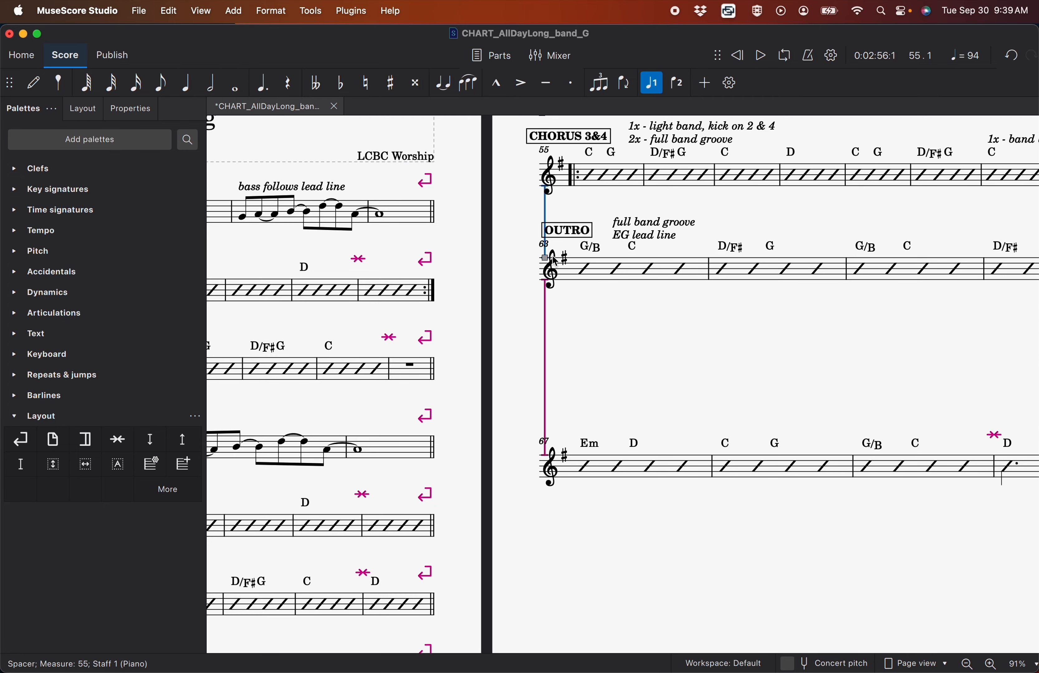
click(544, 409)
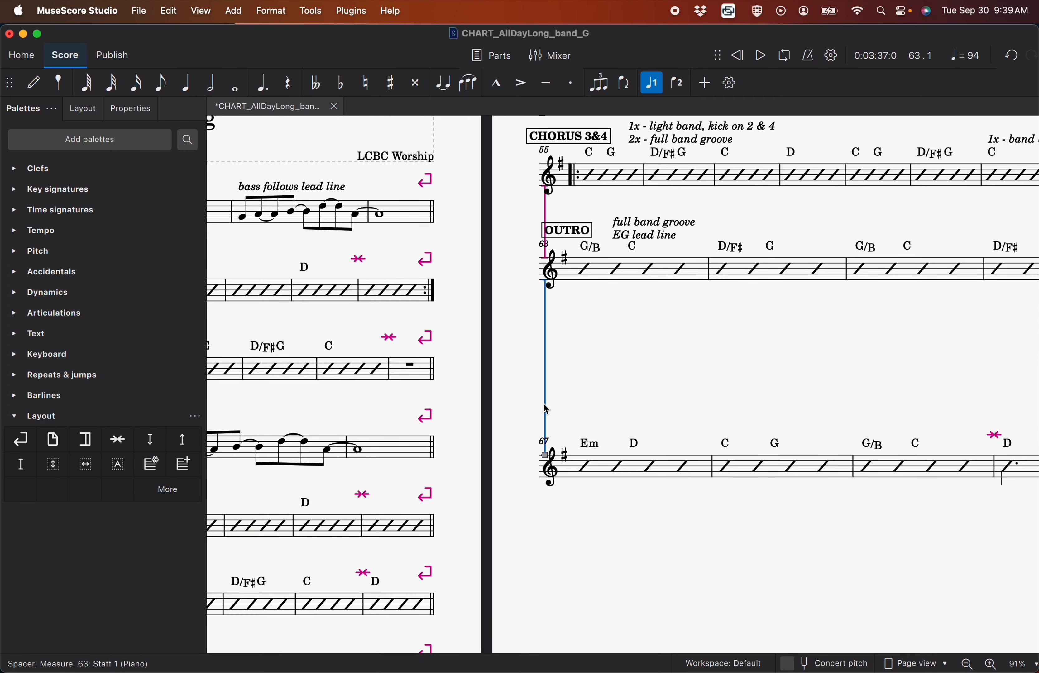
drag(546, 434, 543, 339)
Add fixed-down staff spacers to the first measure of each page 1 system, from the INTRO through BRIDGE 1
scroll(543, 339, down, 1)
scroll(542, 339, down, 3)
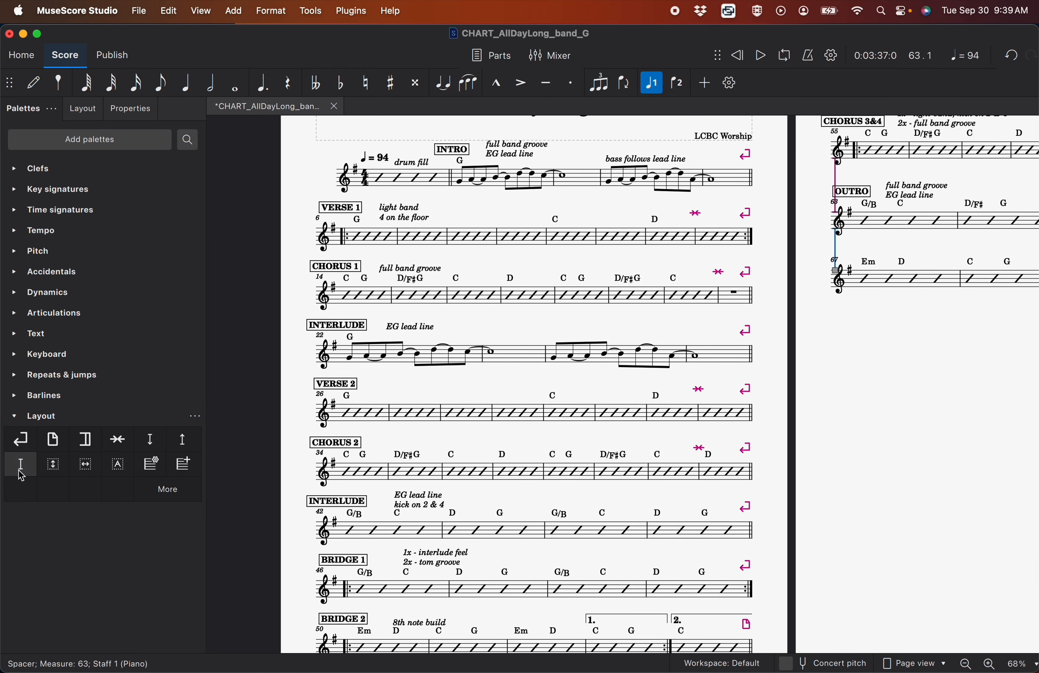
drag(20, 465, 372, 182)
drag(20, 465, 363, 236)
drag(25, 473, 344, 325)
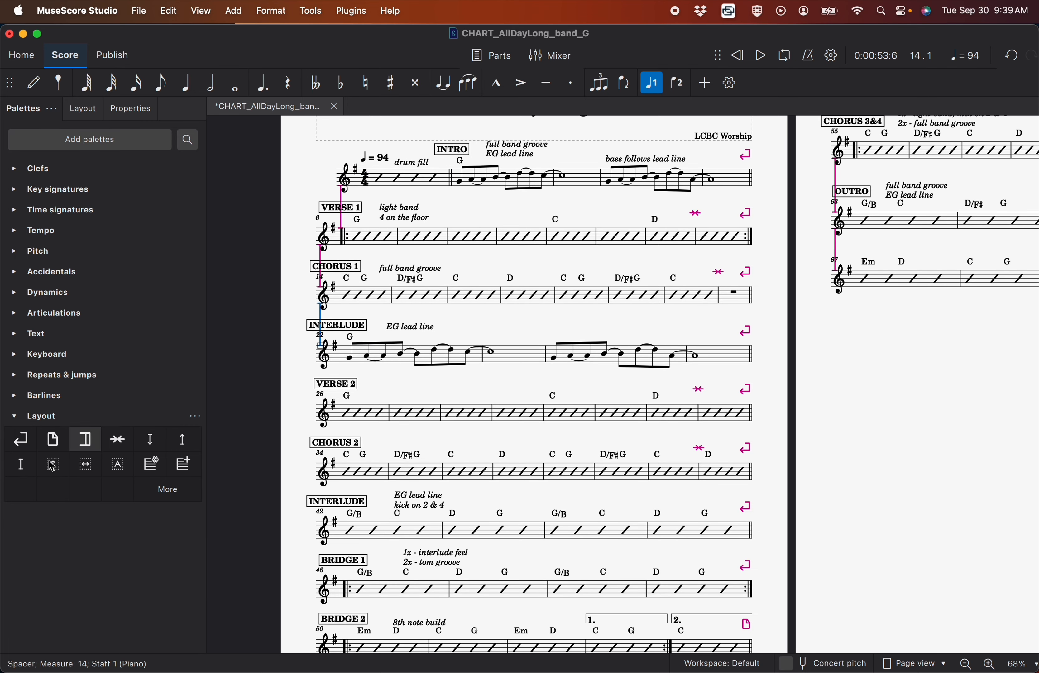
drag(21, 465, 331, 422)
drag(23, 474, 343, 468)
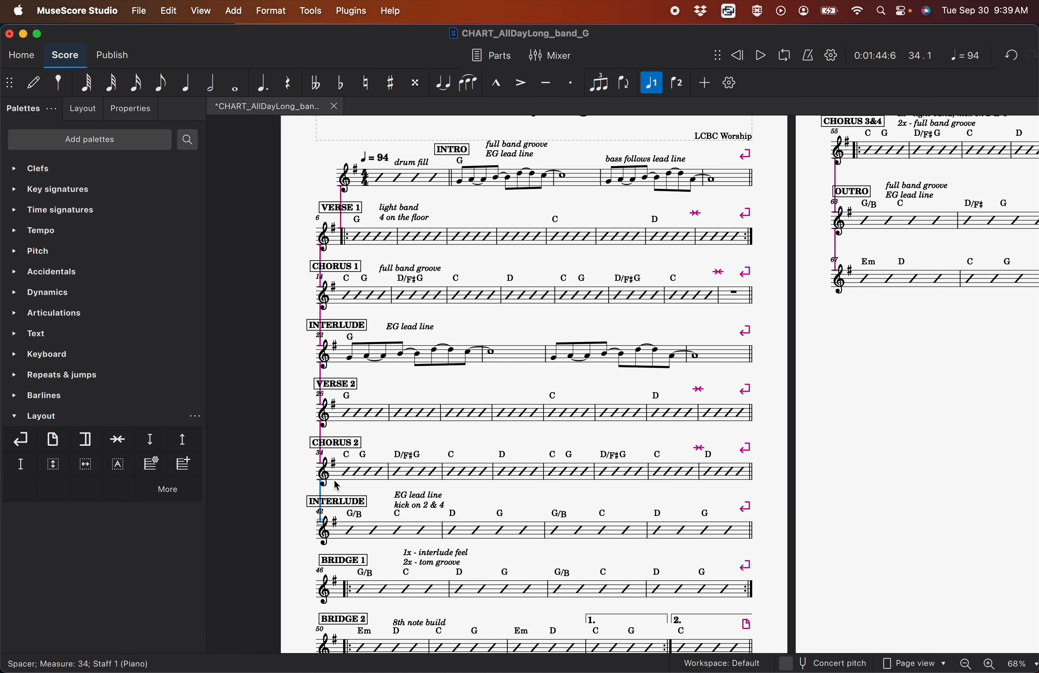
drag(21, 465, 306, 529)
scroll(355, 550, down, 5)
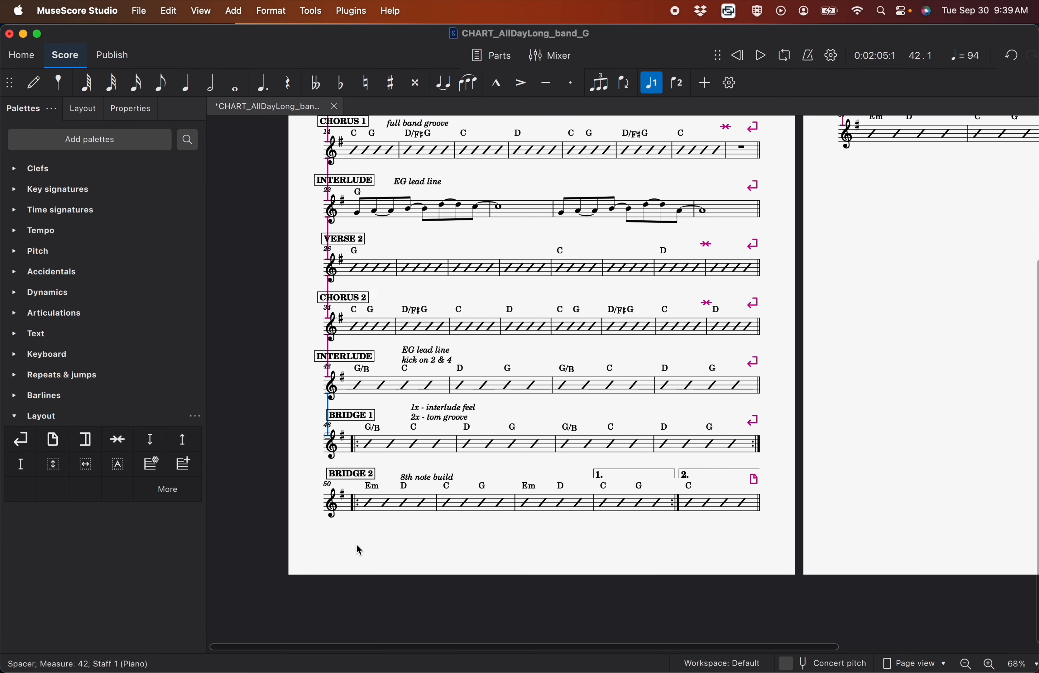
drag(24, 470, 360, 464)
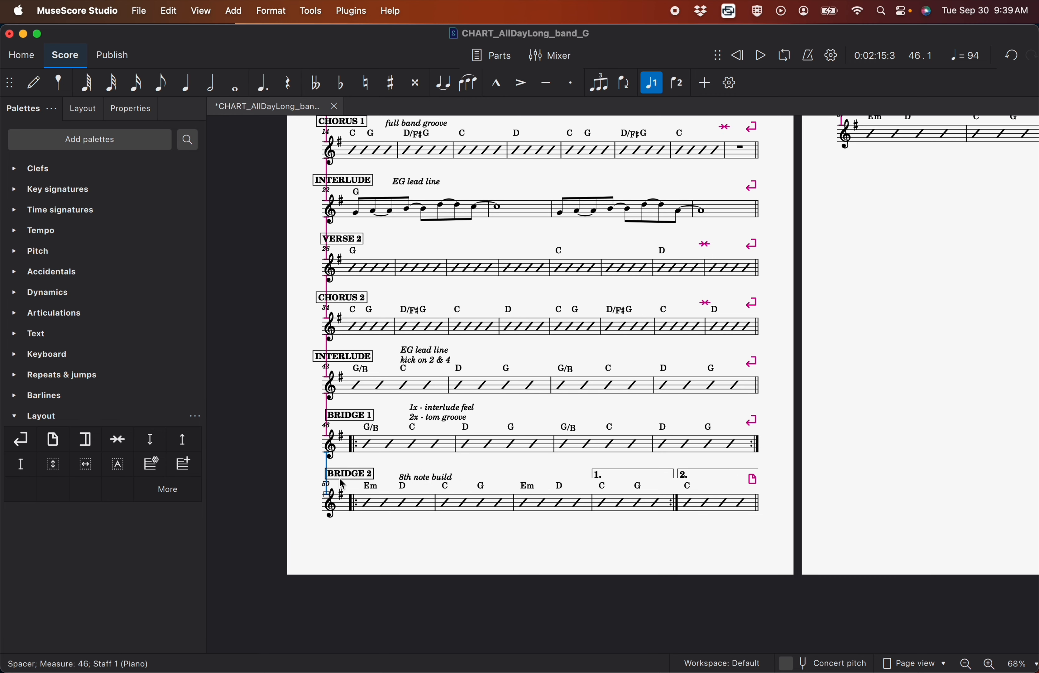
Slightly lengthen the spacers below measures 46, 42, 34, 14, 6 and 1 to give the staff texts more room
scroll(329, 493, up, 3)
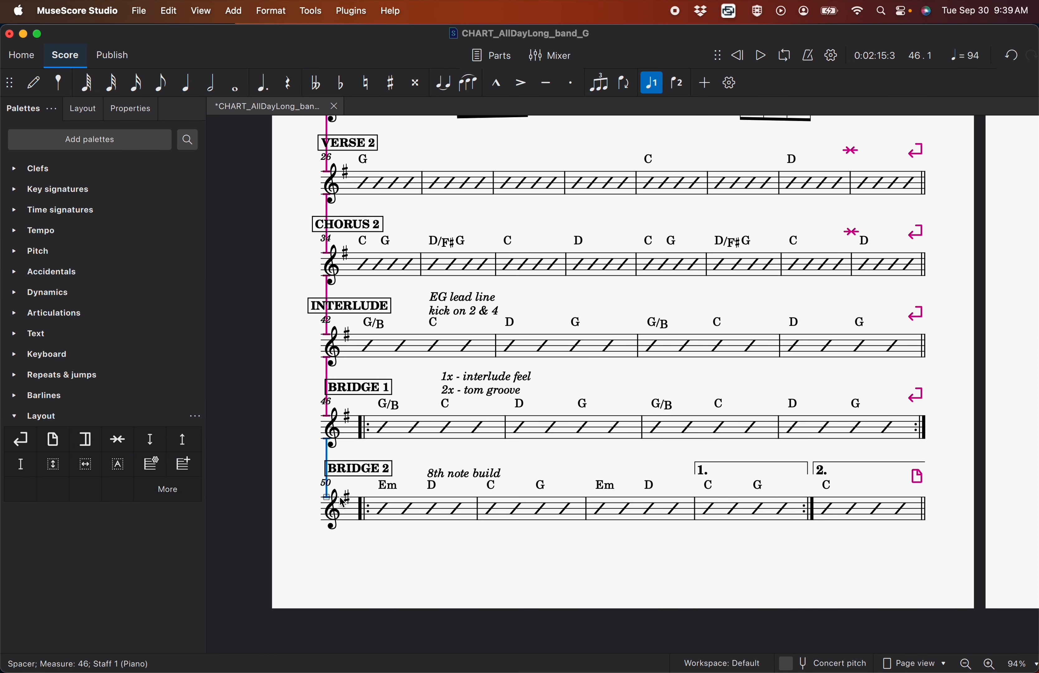
click(332, 483)
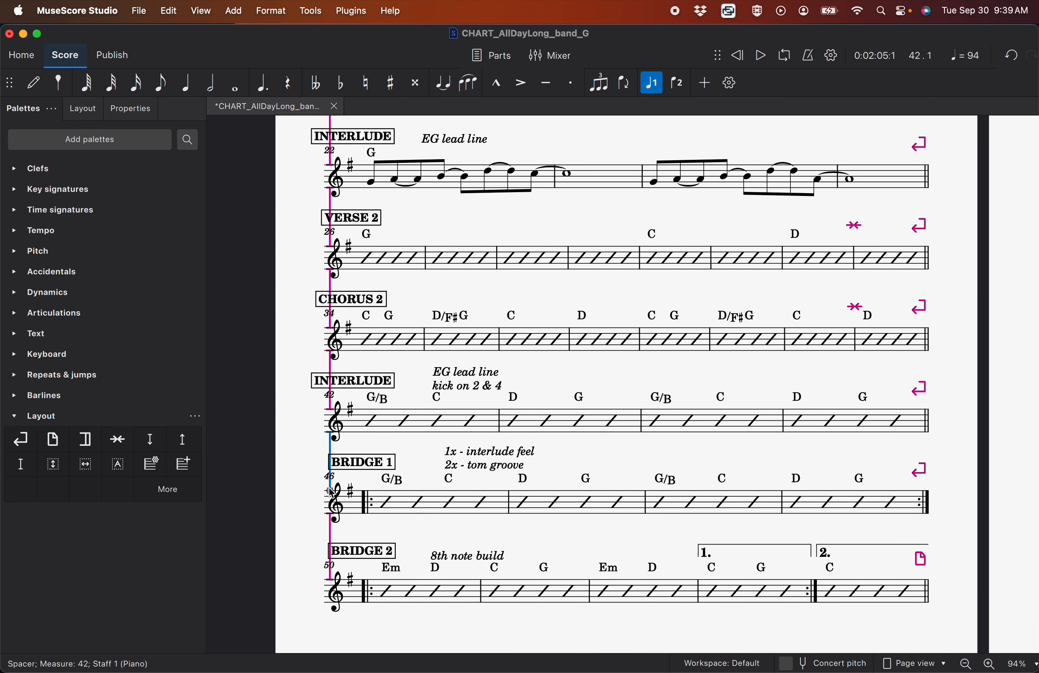
scroll(332, 469, up, 3)
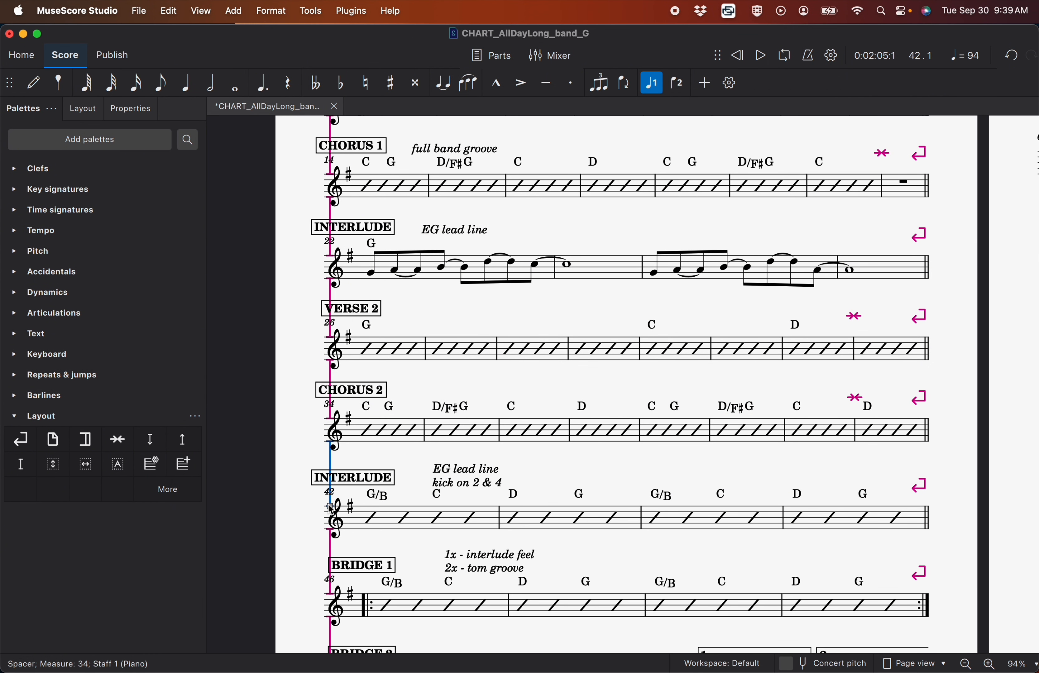
scroll(345, 394, up, 3)
click(353, 345)
click(354, 217)
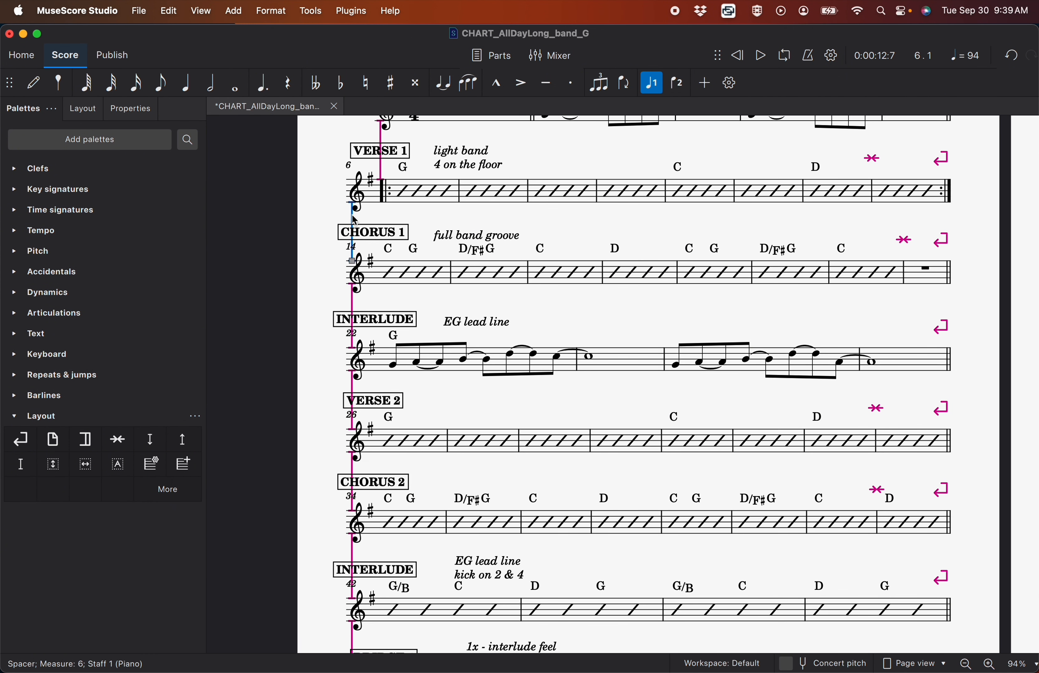
scroll(352, 262, up, 2)
click(373, 213)
drag(371, 259, 371, 266)
click(319, 285)
Align the first INTERLUDE, CHORUS 1 and VERSE 1 labels horizontally with the start of their staves
scroll(320, 285, right, 1)
scroll(321, 289, up, 1)
scroll(321, 289, right, 1)
click(313, 429)
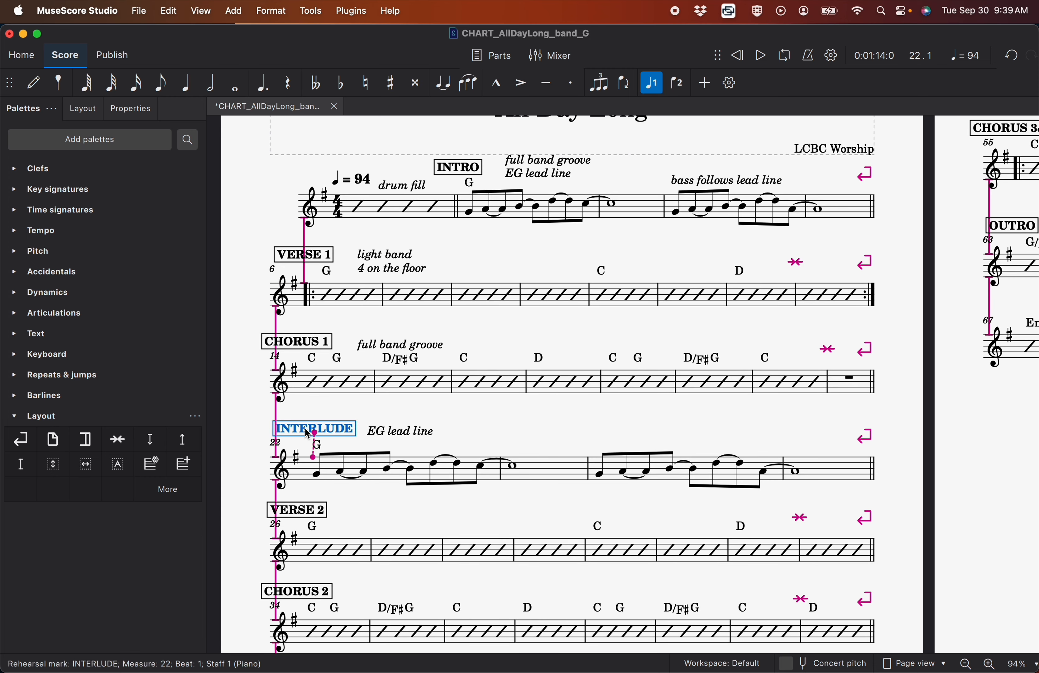
click(307, 346)
click(308, 256)
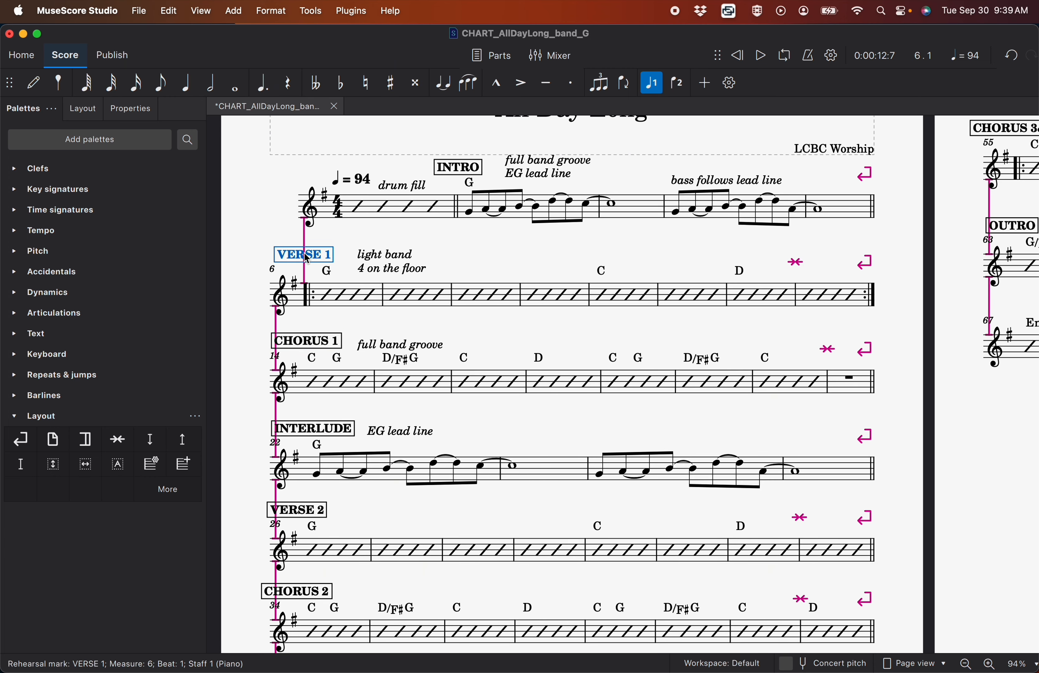
Align the VERSE 2, CHORUS 2 and second INTERLUDE labels horizontally with the start of their staves
scroll(308, 262, down, 4)
scroll(308, 262, left, 1)
click(312, 400)
scroll(312, 402, down, 3)
click(313, 400)
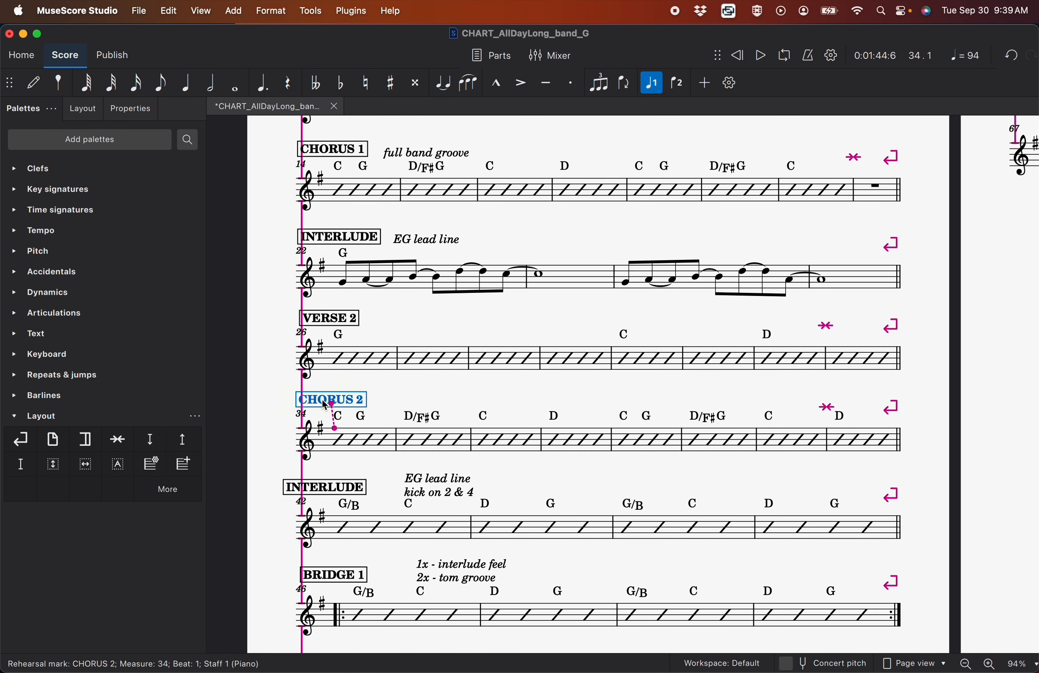
click(331, 489)
Align the BRIDGE 1, BRIDGE 2 and CHORUS 3&4 labels horizontally with the start of their staves
scroll(326, 485, down, 4)
scroll(325, 485, right, 1)
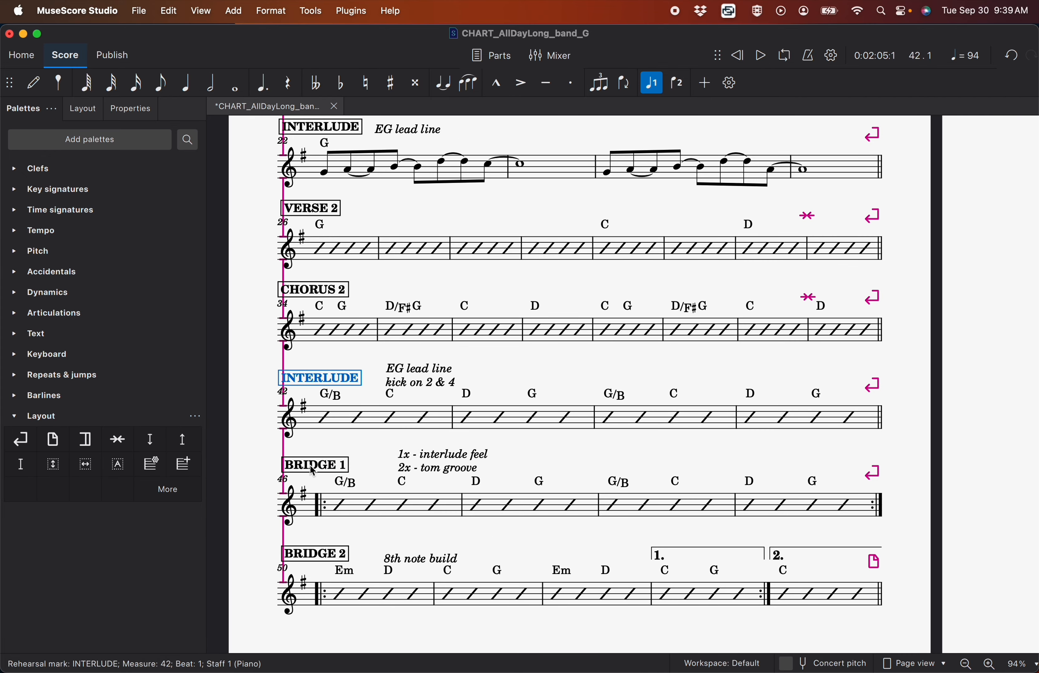
click(313, 464)
click(303, 555)
scroll(297, 557, right, 10)
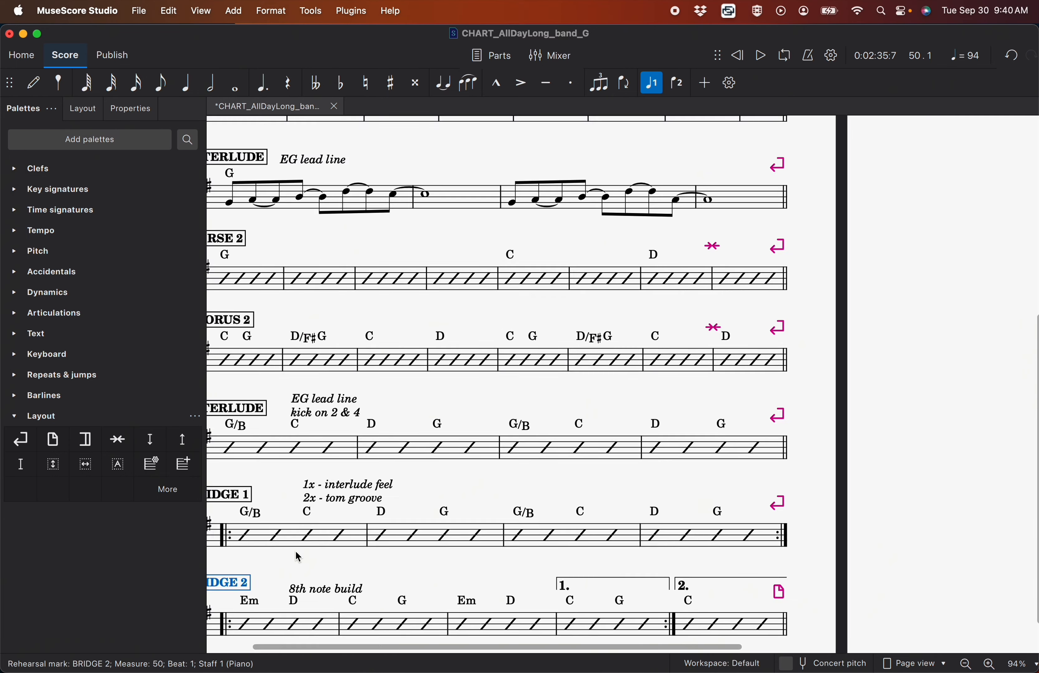
click(440, 361)
drag(437, 358, 431, 359)
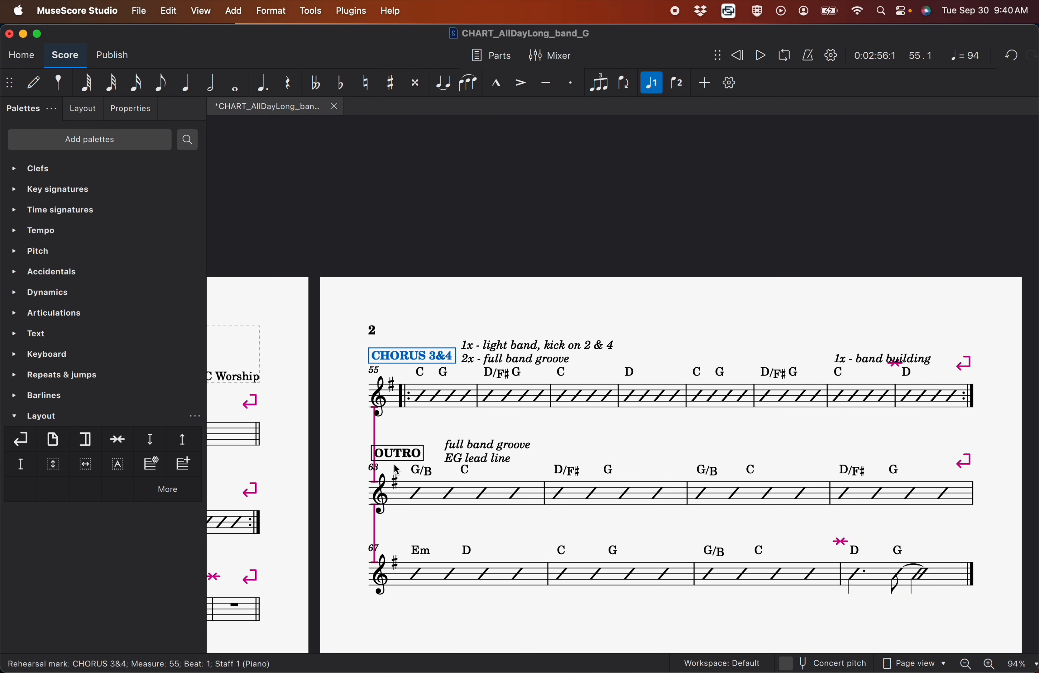
Deselect everything and save the finished chart
scroll(393, 464, down, 5)
scroll(394, 463, left, 5)
scroll(393, 464, up, 1)
click(675, 507)
key(super+s)
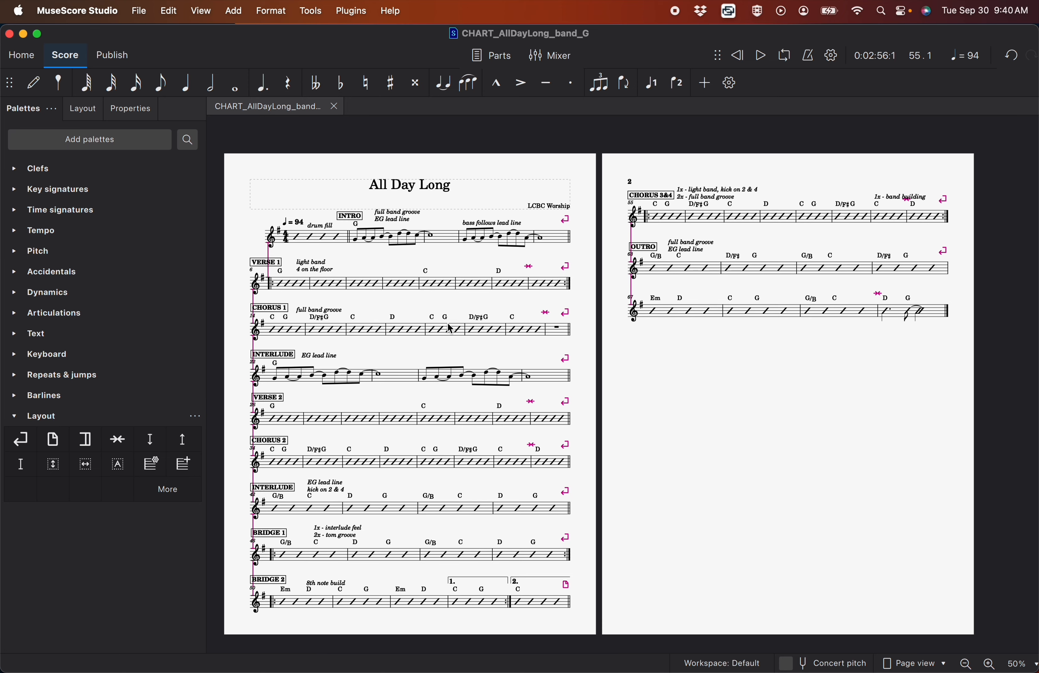
Create a new score from the Treble Clef template
click(140, 10)
click(148, 216)
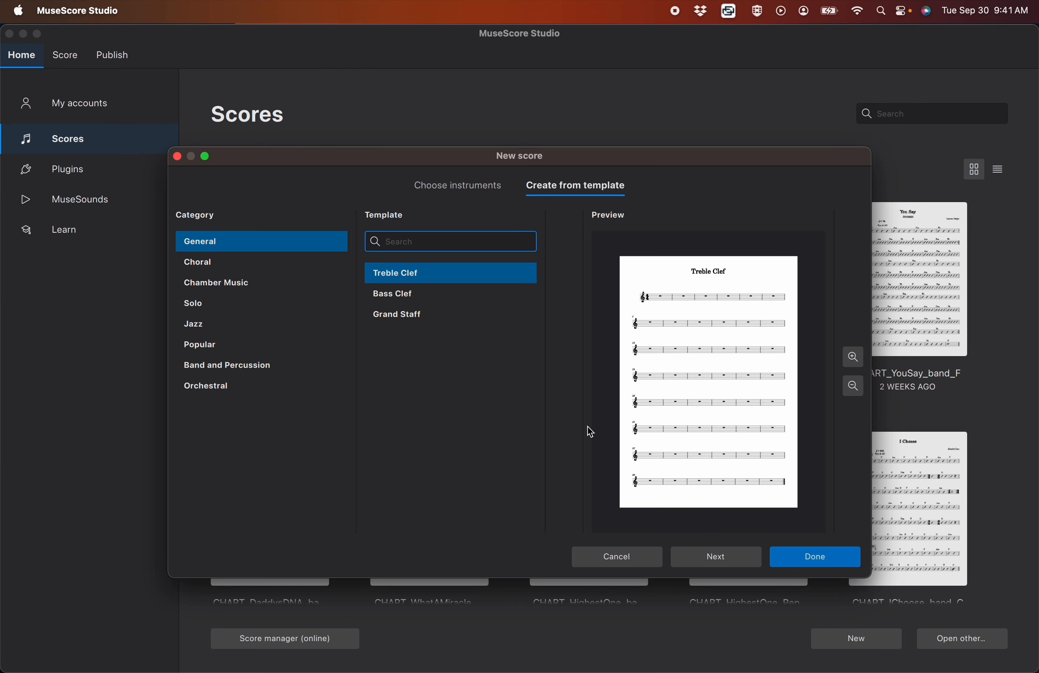
key(Return)
Change the new score's time signature to 6/8 and select its first measure
click(13, 211)
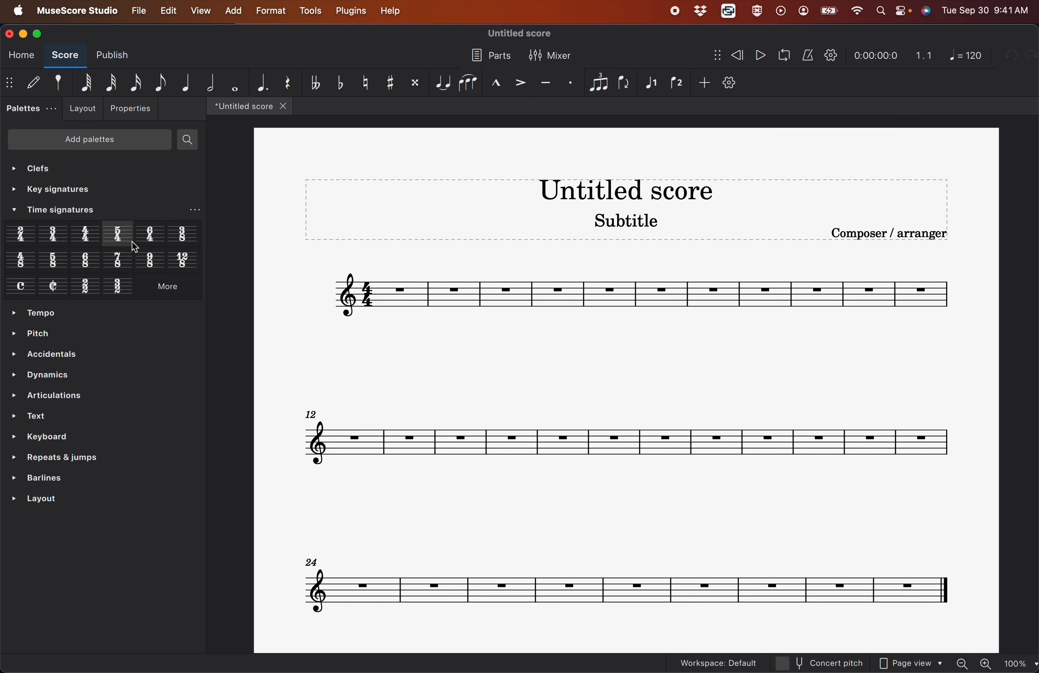
mouse_move(86, 260)
mouse_down()
mouse_move(308, 272)
mouse_move(403, 294)
mouse_up()
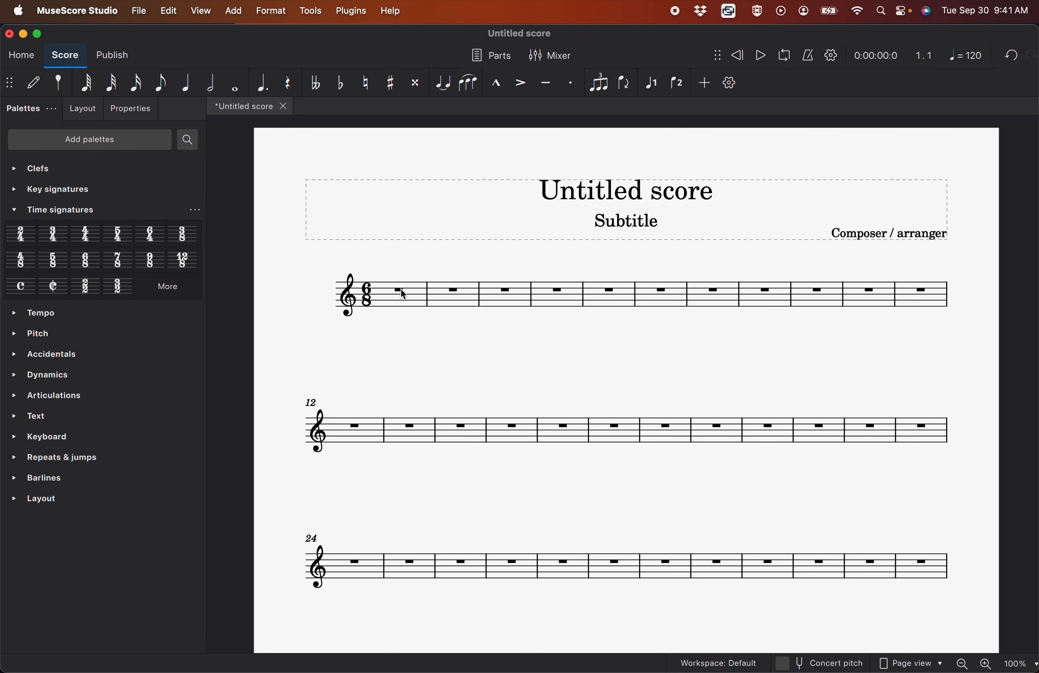
click(401, 302)
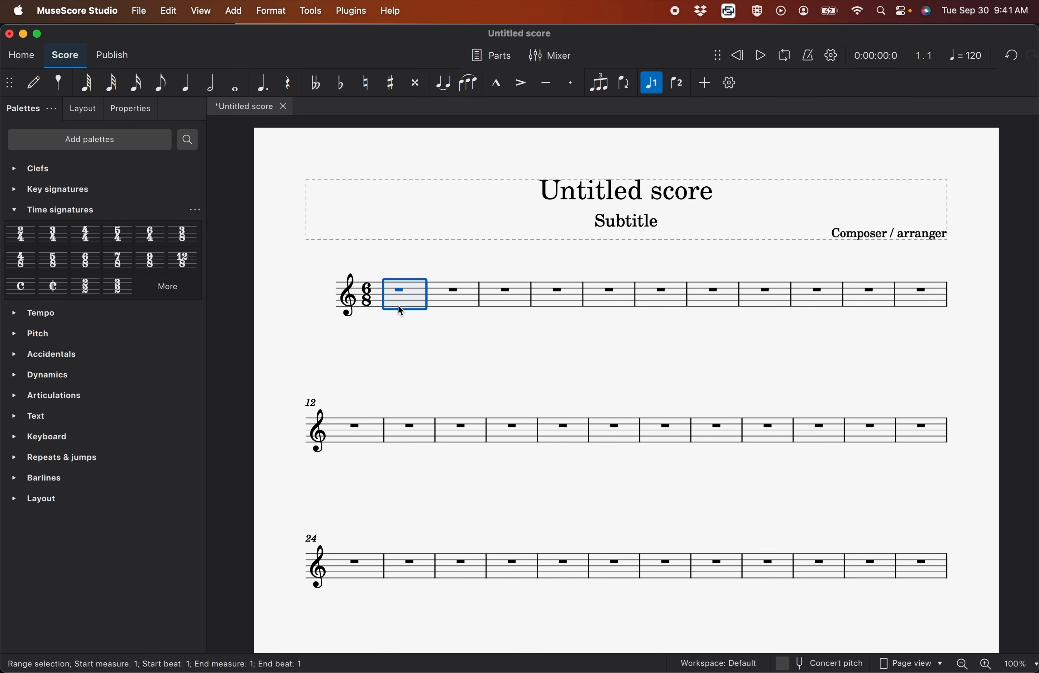
Fill the first five measures of the 6/8 score with slashes and clear the selection
shift+click(612, 304)
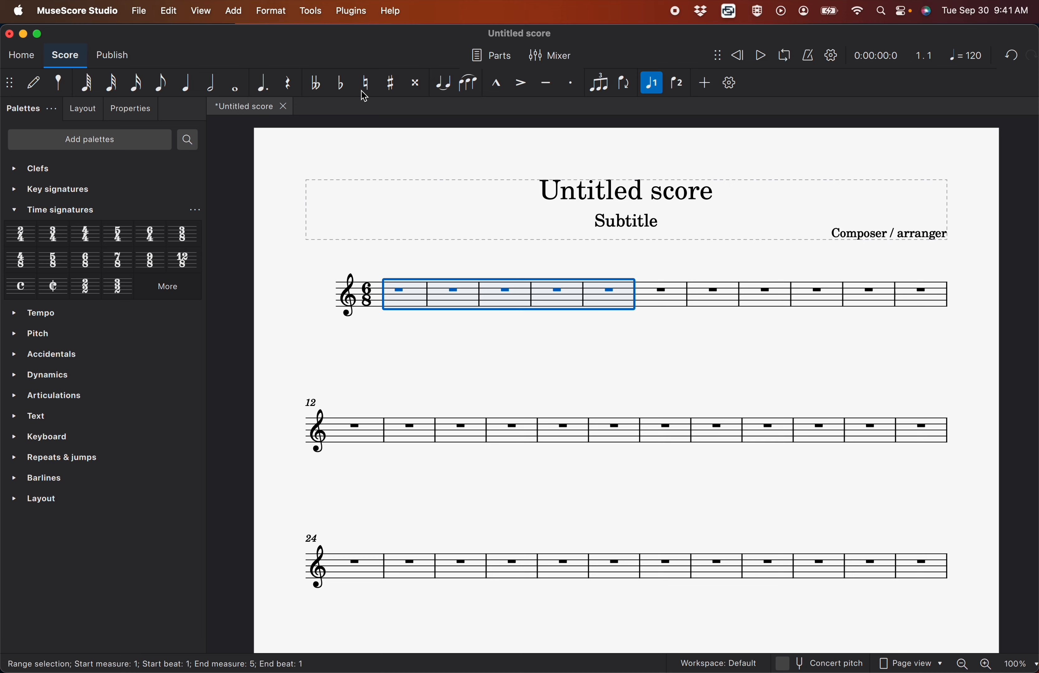
click(314, 11)
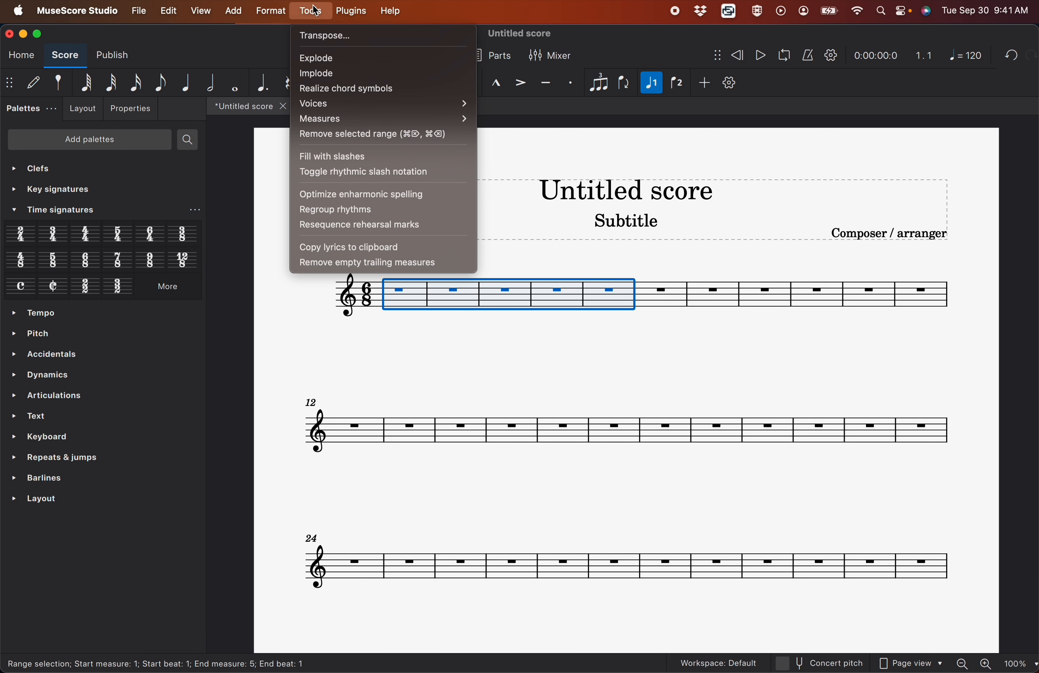
click(320, 155)
click(415, 335)
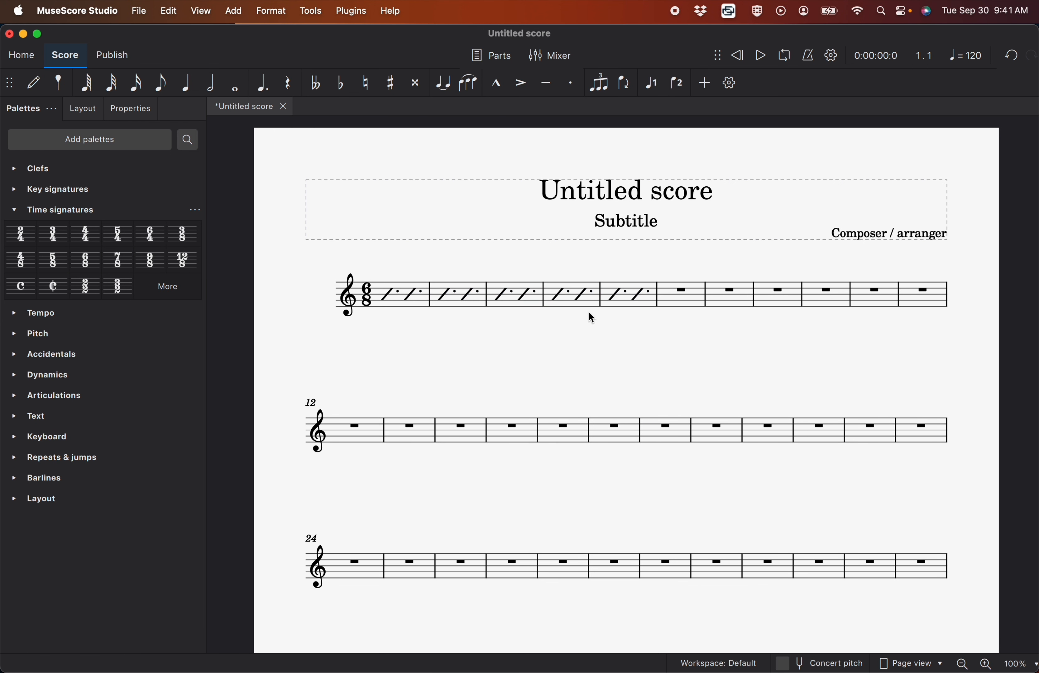
Select all the augmentation dots on the slashes in measures 1 to 5 and make them invisible
click(639, 295)
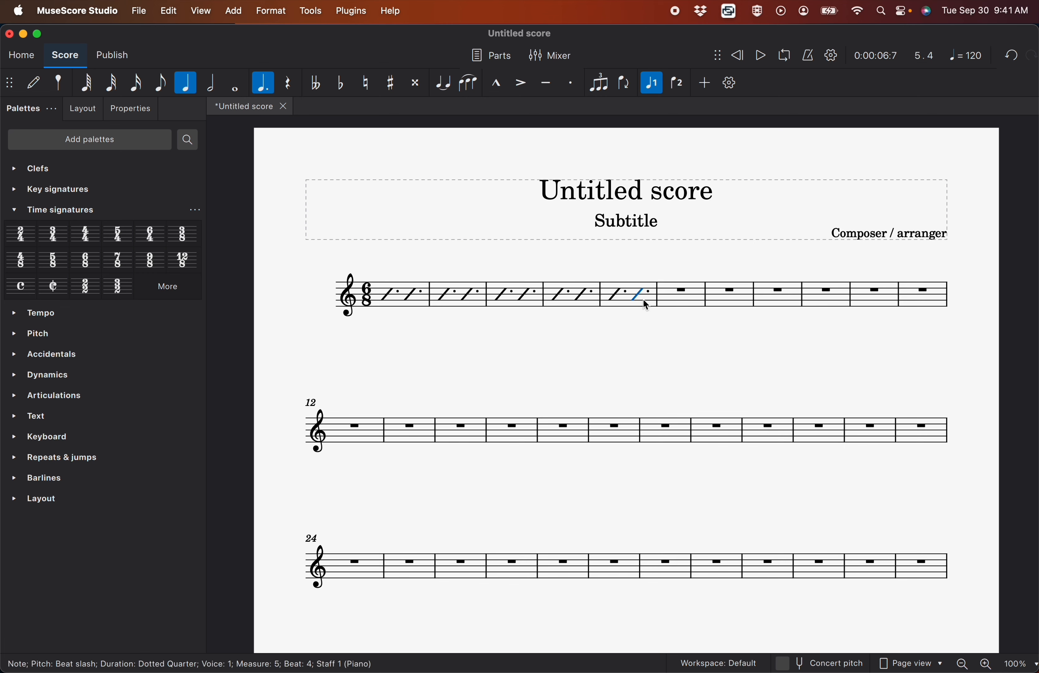
click(646, 309)
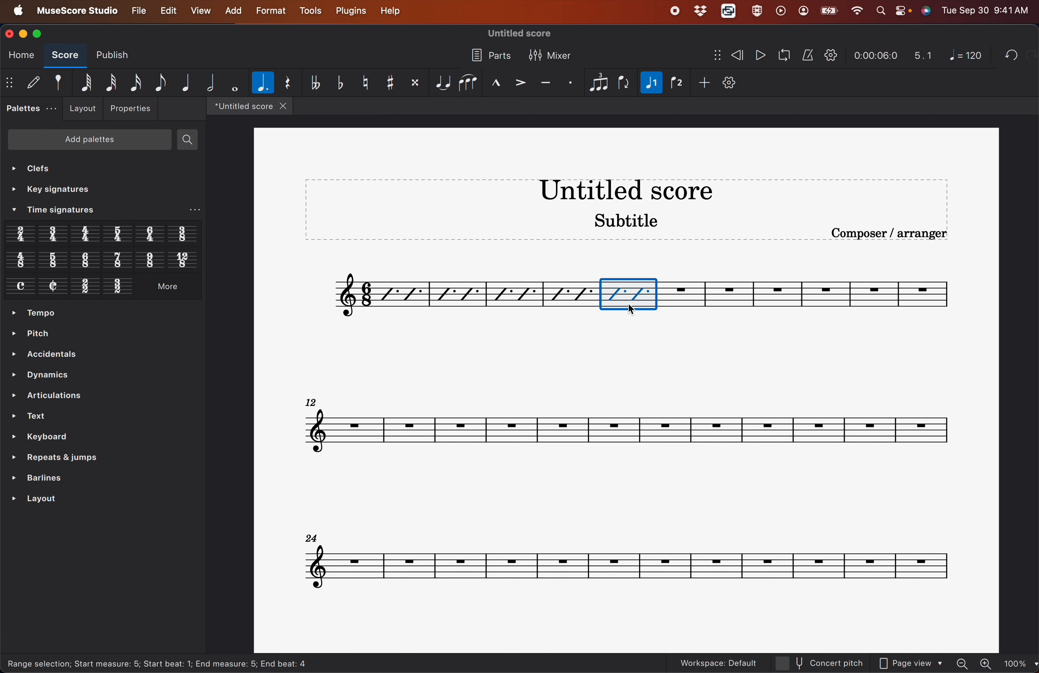
shift+click(393, 303)
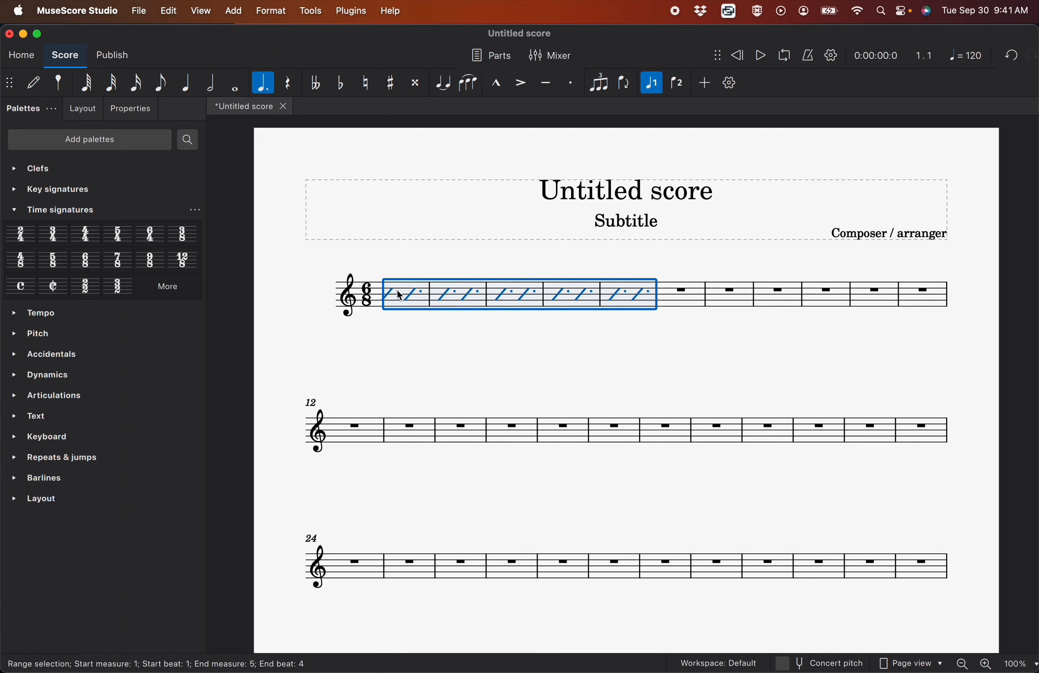
scroll(400, 297, up, 7)
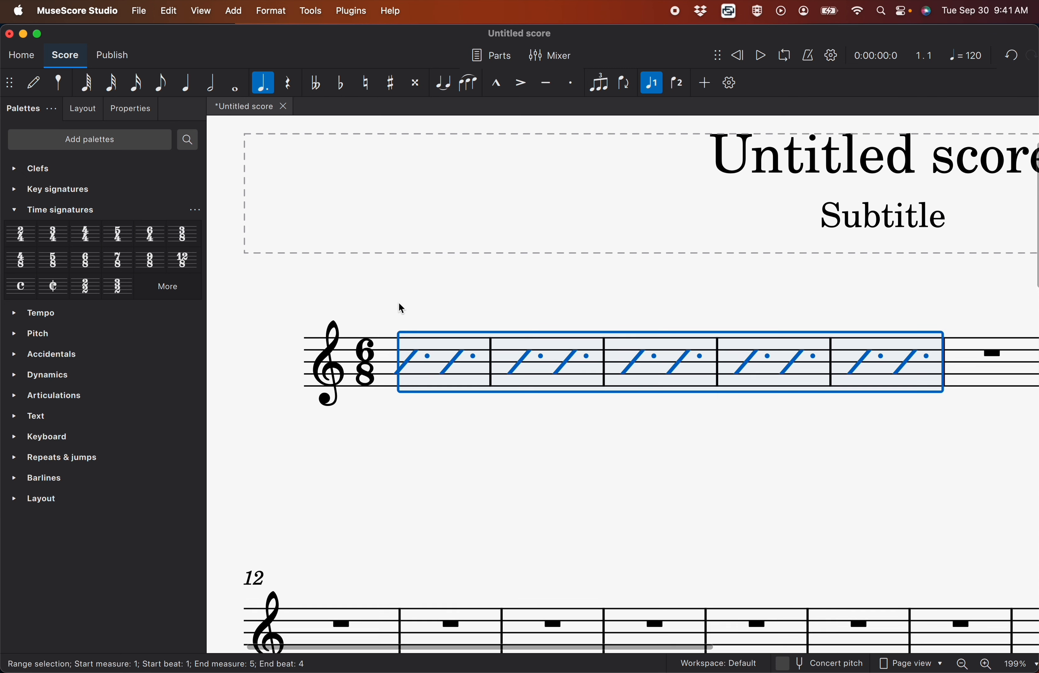
scroll(398, 302, up, 1)
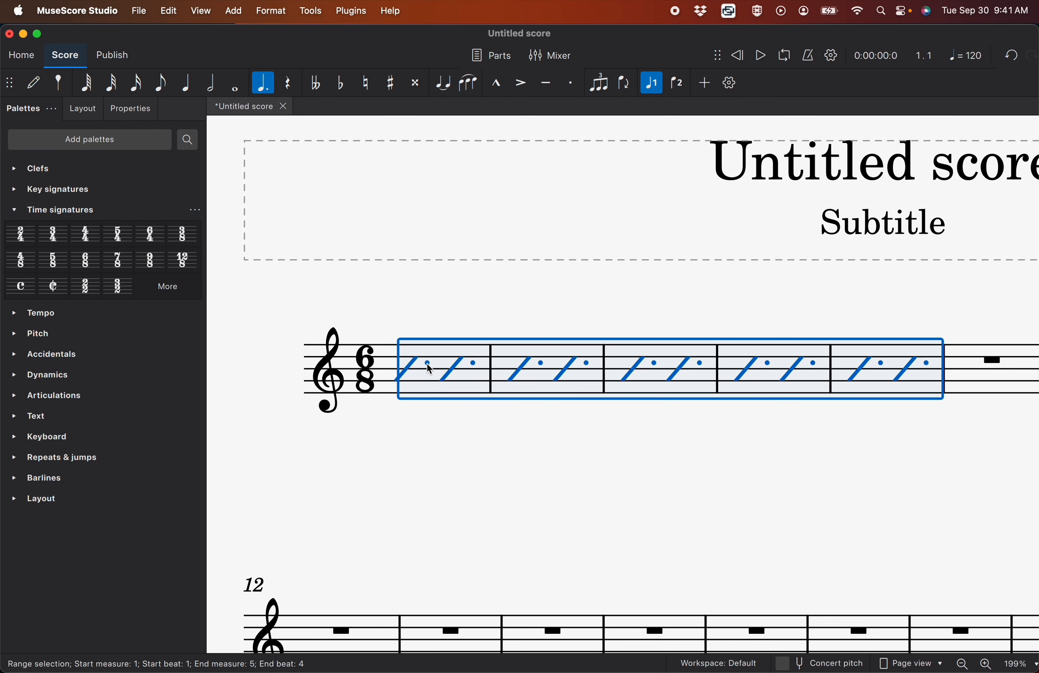
right_click(429, 369)
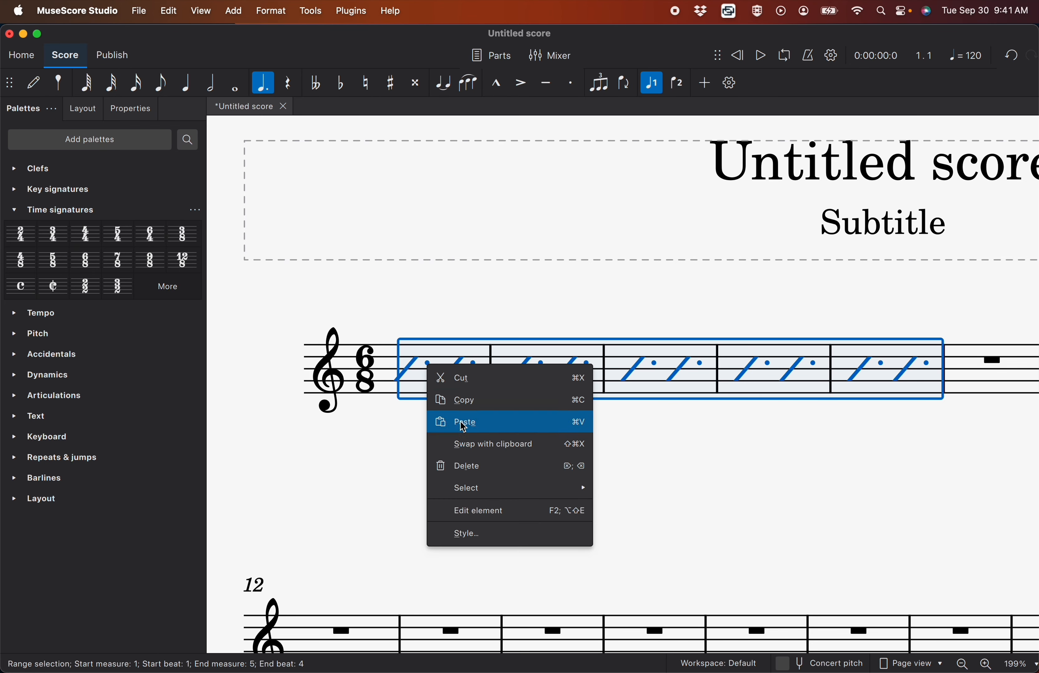
mouse_move(480, 487)
click(621, 495)
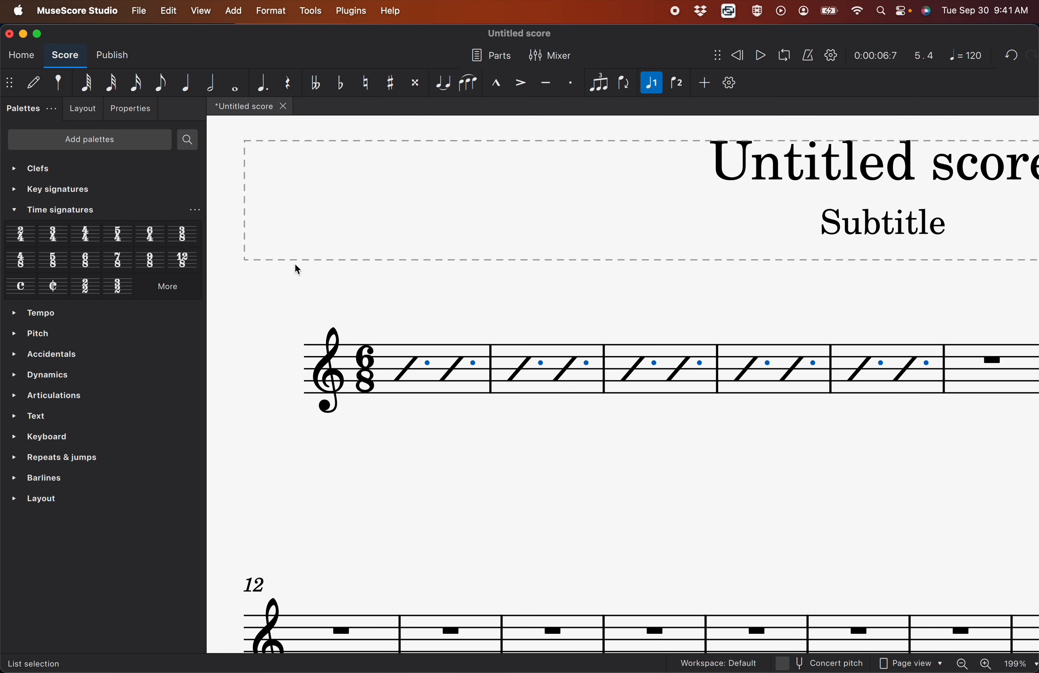
click(131, 110)
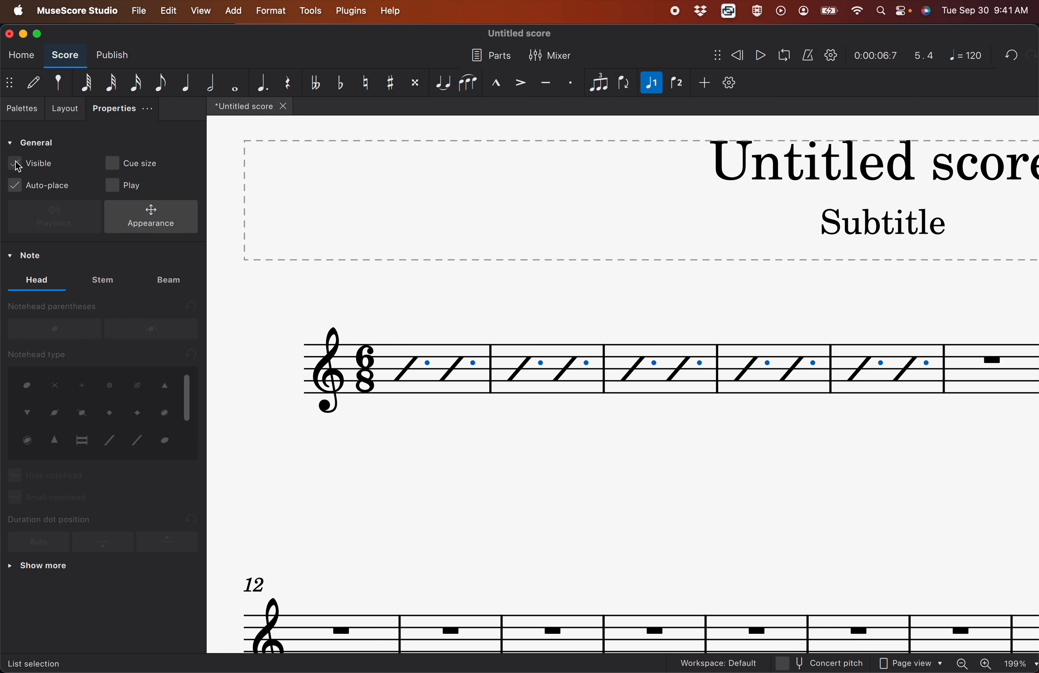
click(16, 164)
click(495, 456)
scroll(495, 457, down, 4)
scroll(495, 457, down, 2)
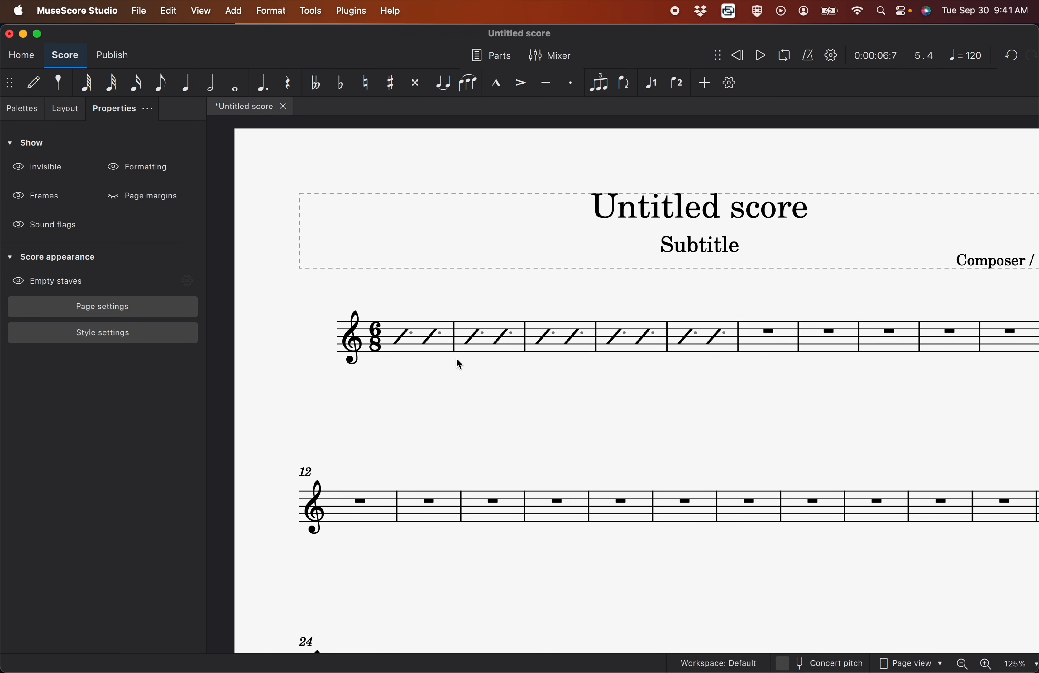
Open the score's print output as a PDF in Preview, examine the slash measures up close, and close the PDF
key(super+p)
click(411, 594)
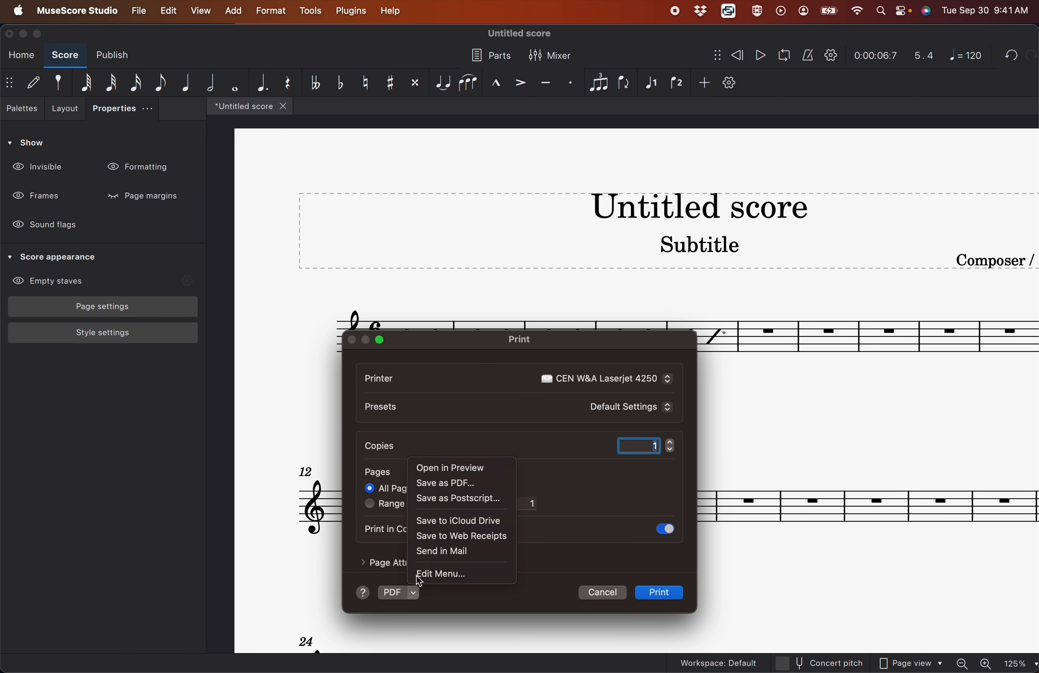
click(454, 475)
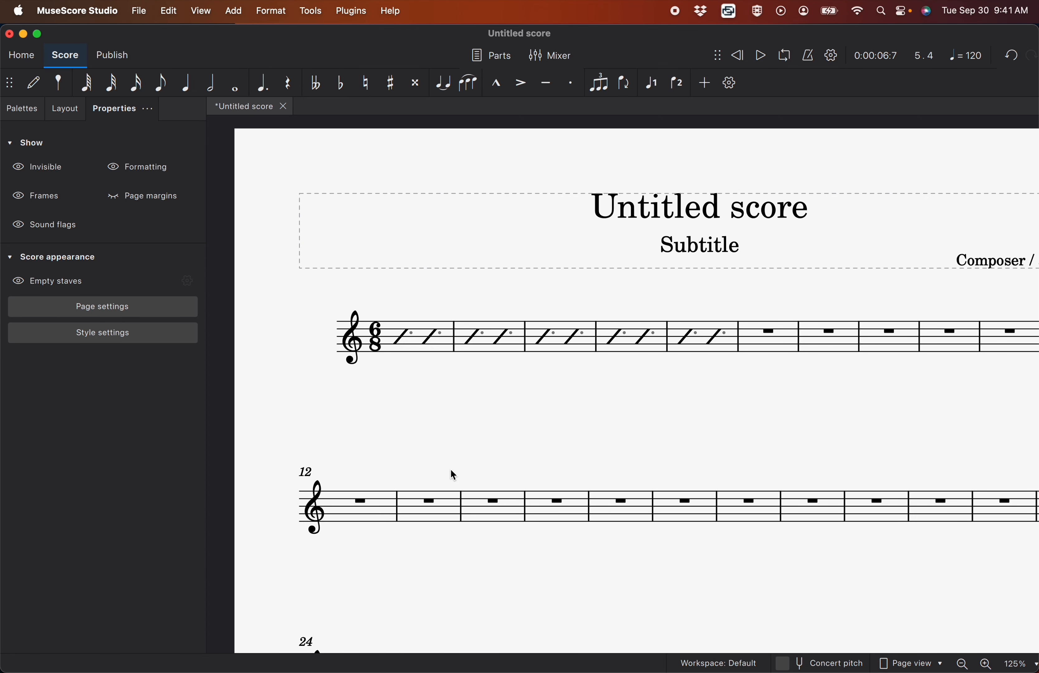
scroll(135, 187, up, 10)
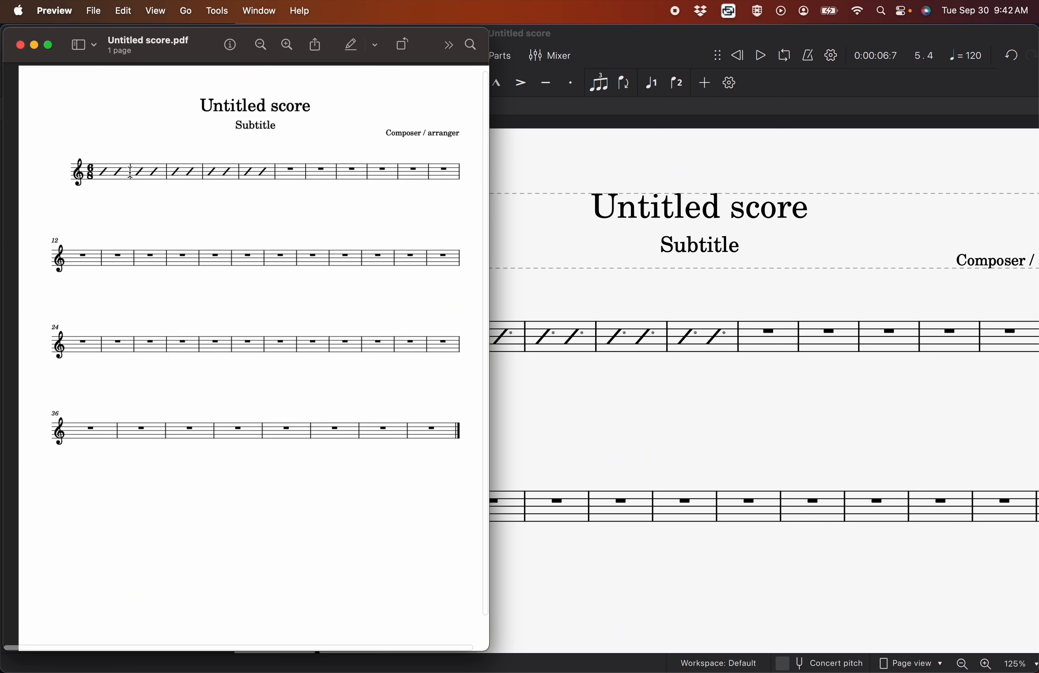
scroll(130, 175, up, 3)
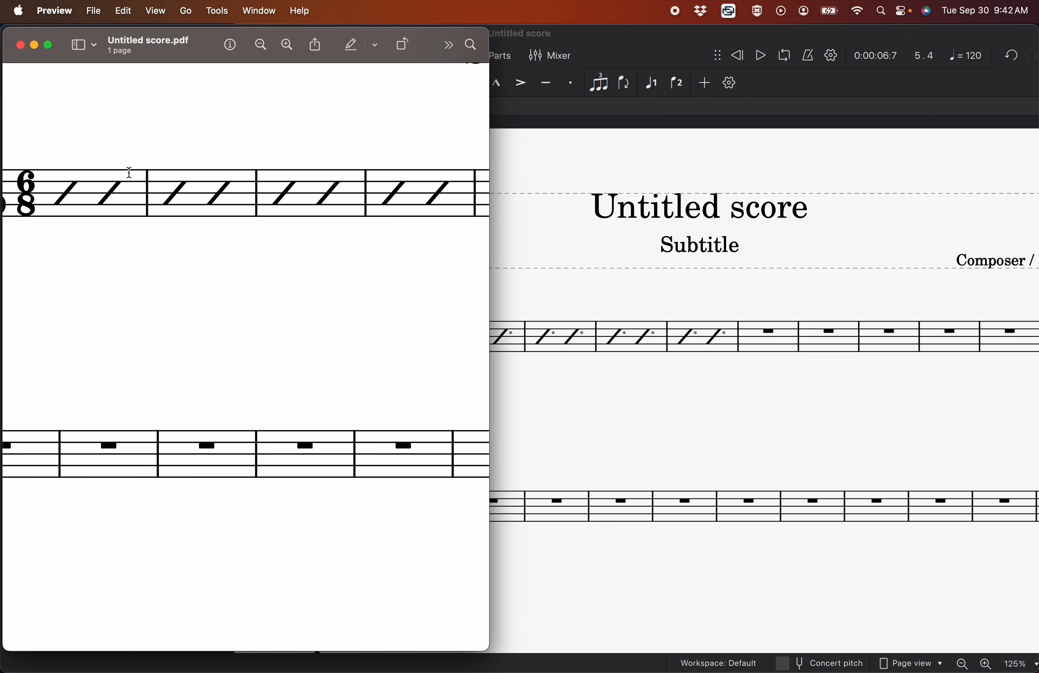
click(20, 44)
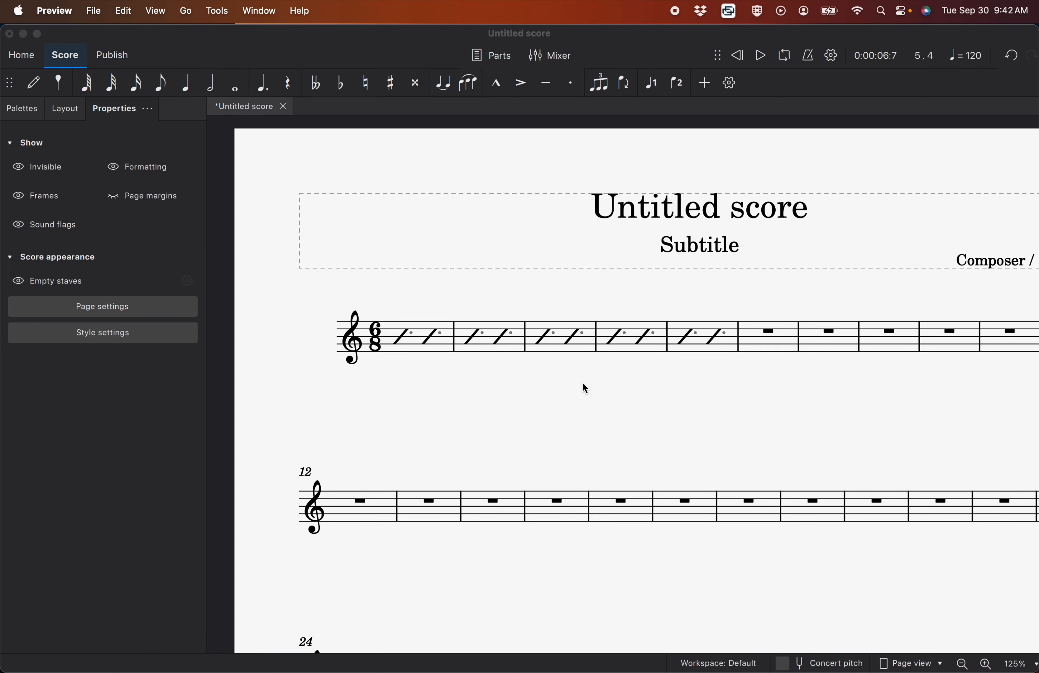